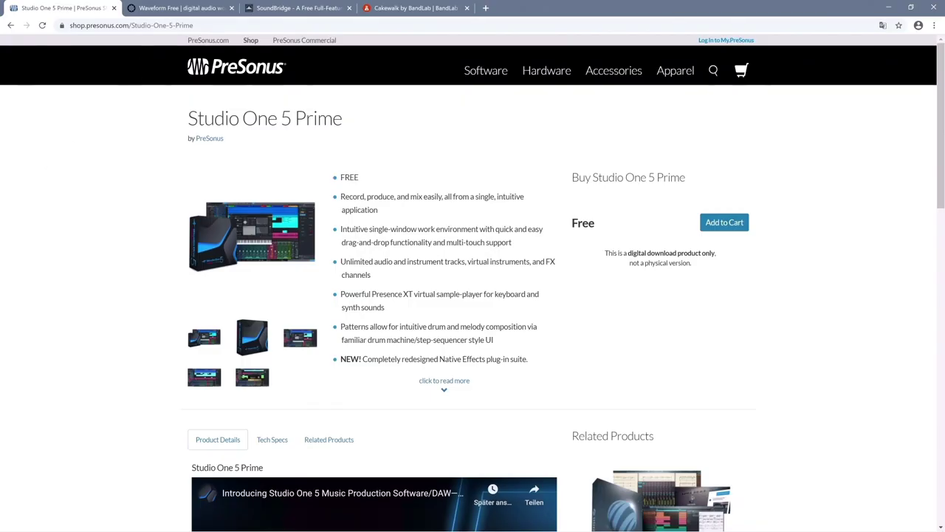
# Browse the Waveform Free, SoundBridge and Cakewalk pages and jump to the Cakewalk download section.
pyautogui.click(165, 7)
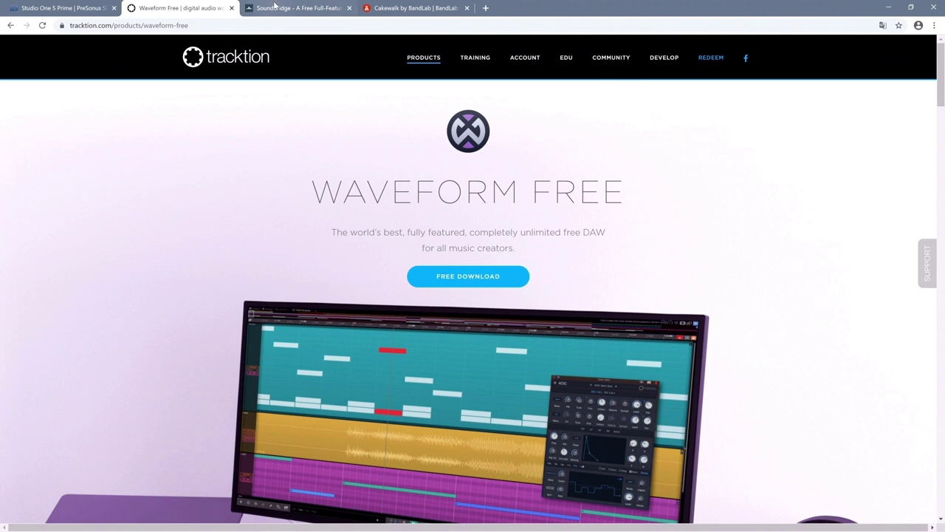
pyautogui.click(299, 7)
pyautogui.click(382, 8)
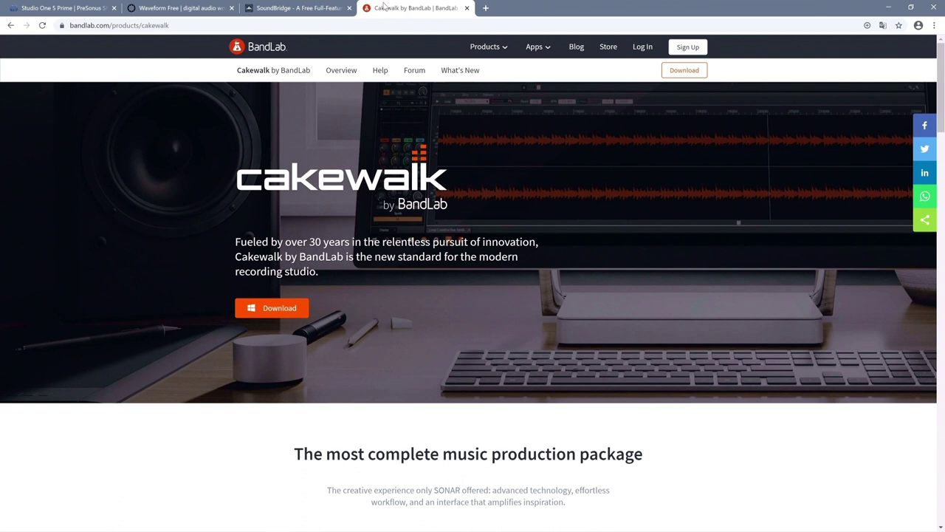
pyautogui.click(275, 310)
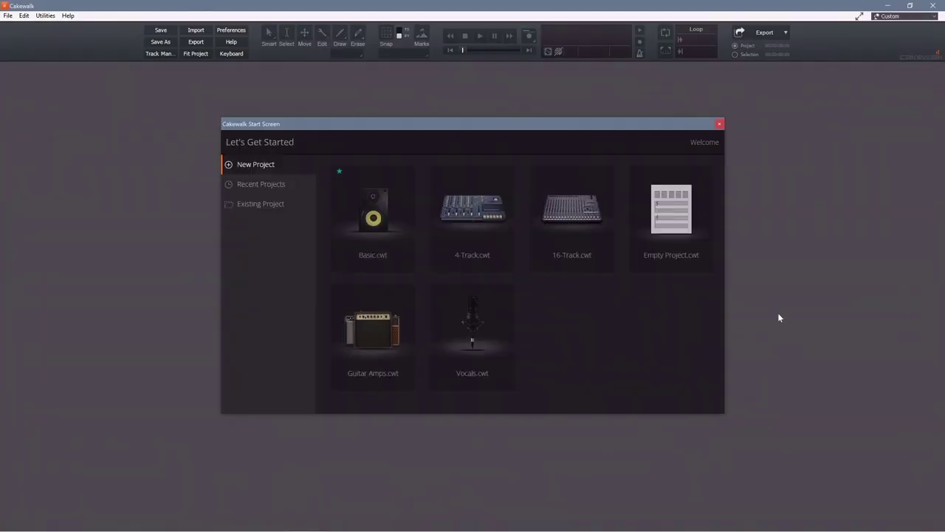
# Start an Empty Project.cwt, collapse the Browser pane, and confirm Digital Keyboard under MIDI Devices preferences.
pyautogui.click(680, 217)
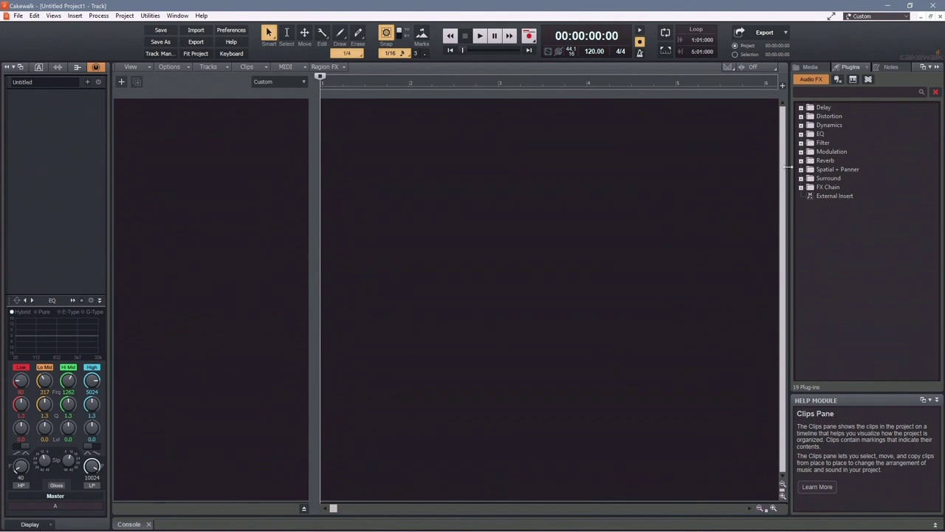
pyautogui.click(936, 67)
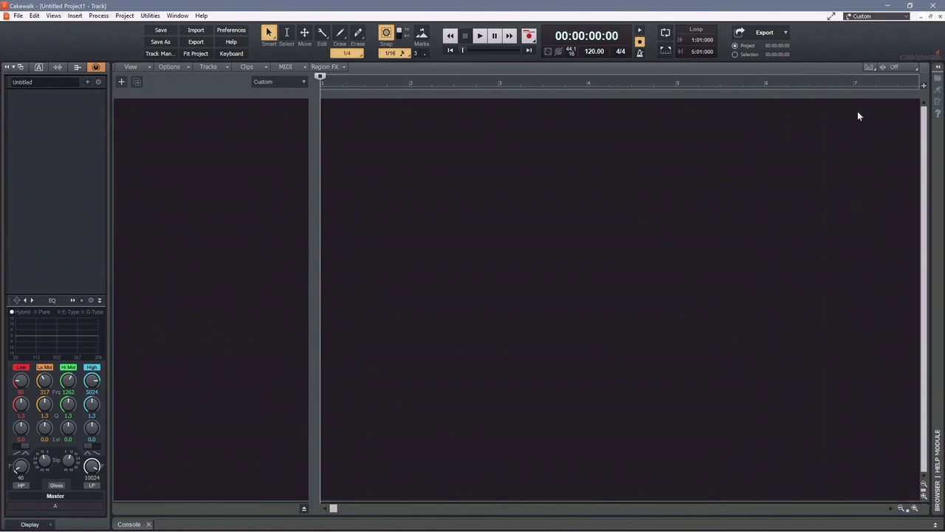
pyautogui.click(235, 34)
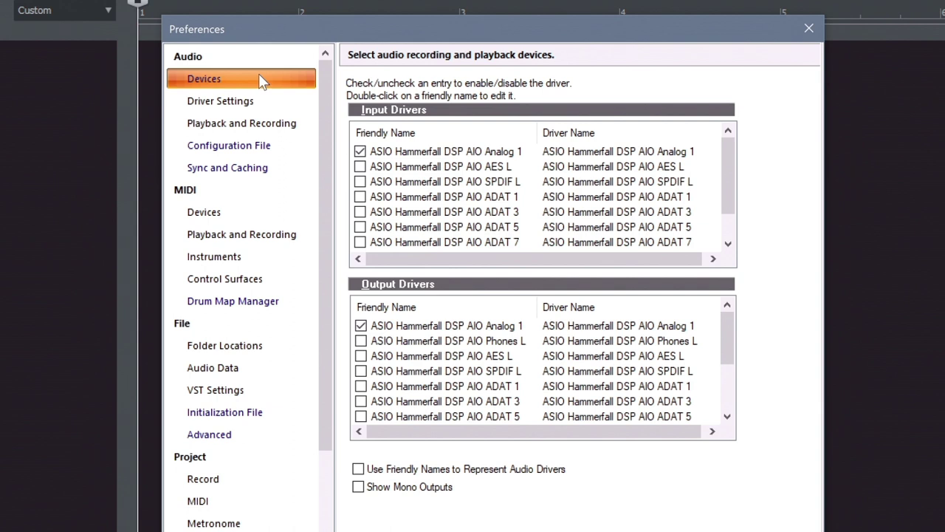
pyautogui.click(216, 216)
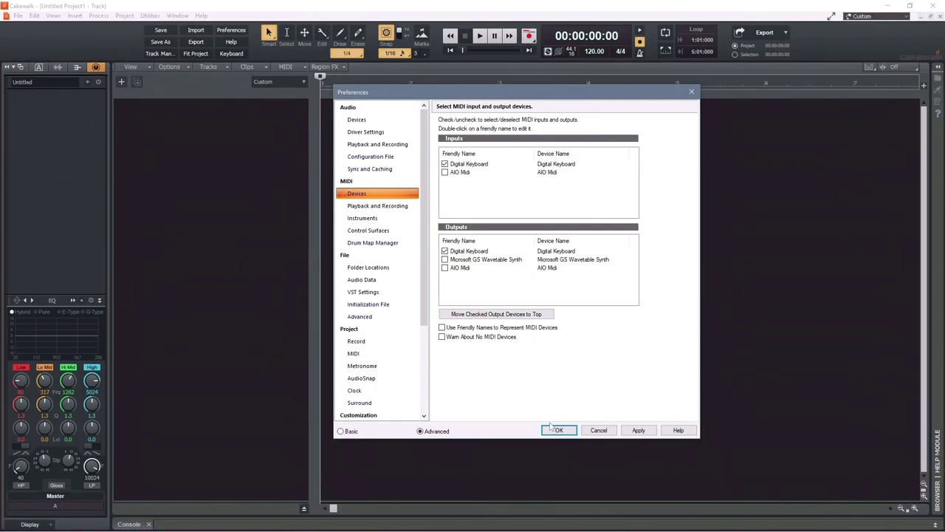
pyautogui.click(554, 430)
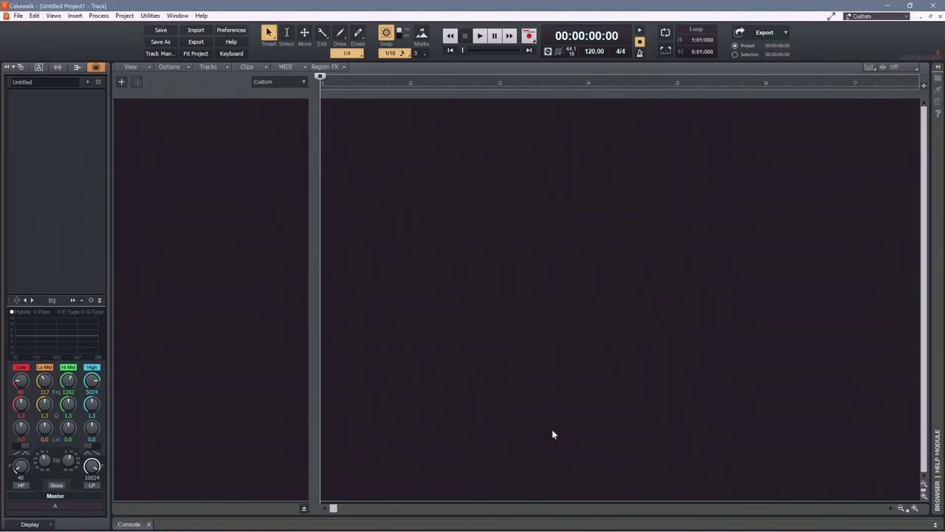
# Insert MIDI Track 1 and expand it to reveal its Omni input and Digital Keyboard output.
pyautogui.rightClick(196, 141)
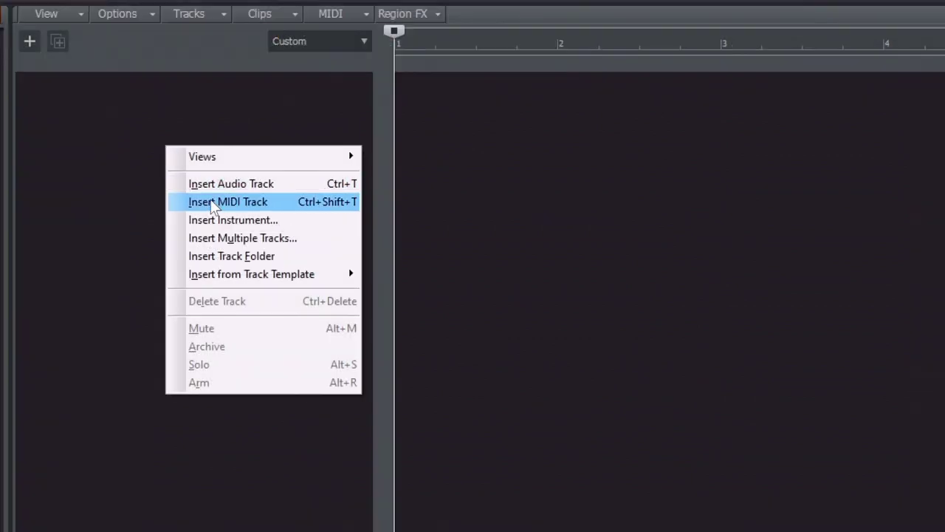
pyautogui.click(213, 204)
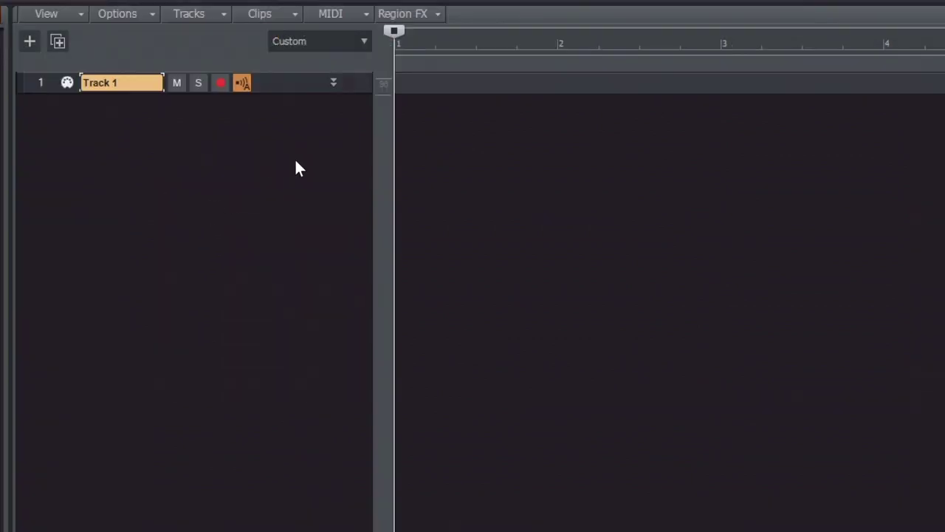
pyautogui.click(333, 82)
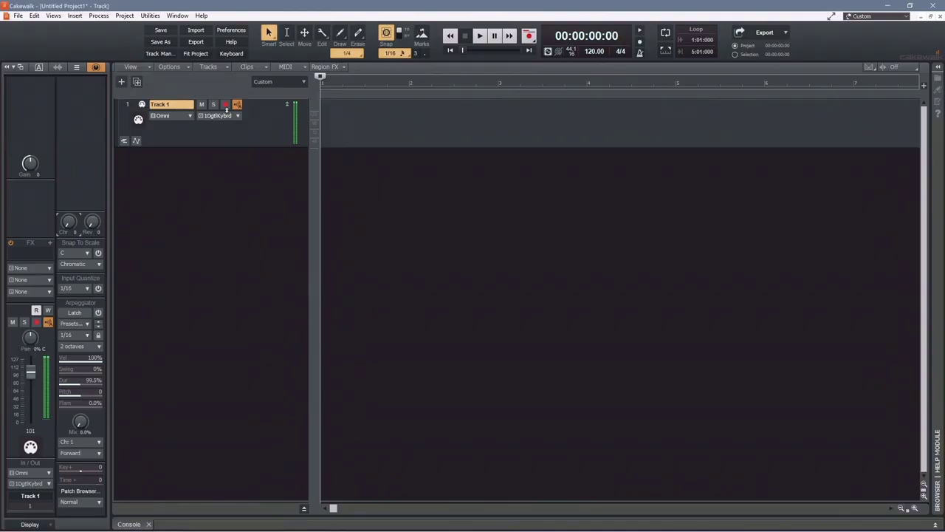
# Arm Track 1 and record a roughly seven-measure MIDI test take, Record 1.
pyautogui.click(226, 105)
pyautogui.press('r')
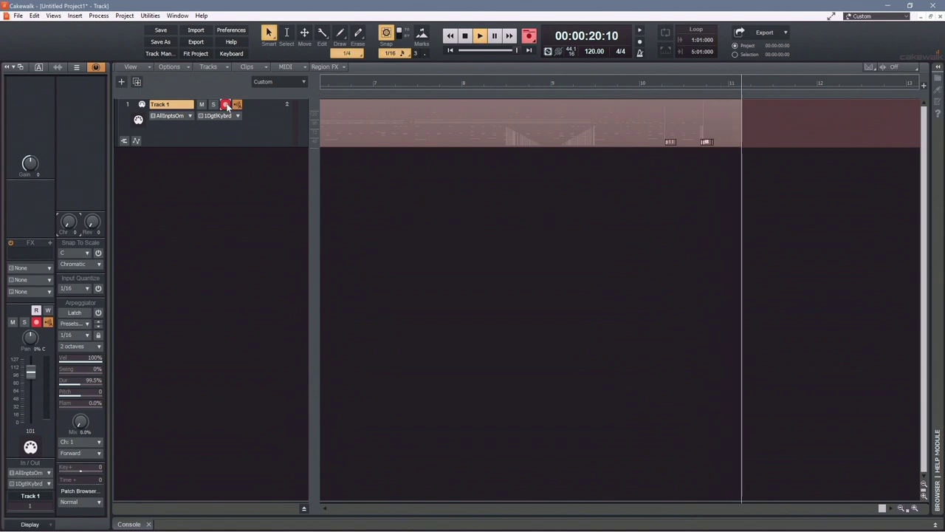
pyautogui.press('space')
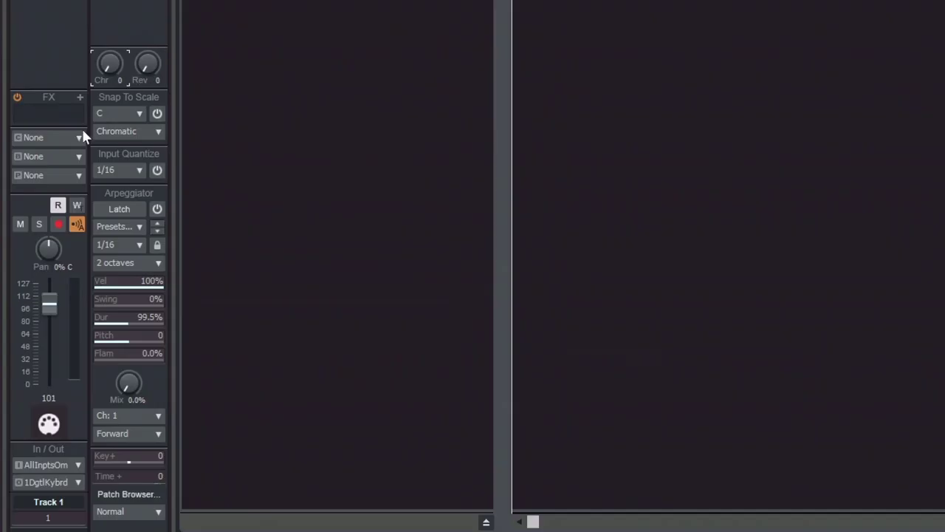
# Set the track to MIDI channel 10, save the project as MyFirst, and rename the track Drums.
pyautogui.click(77, 137)
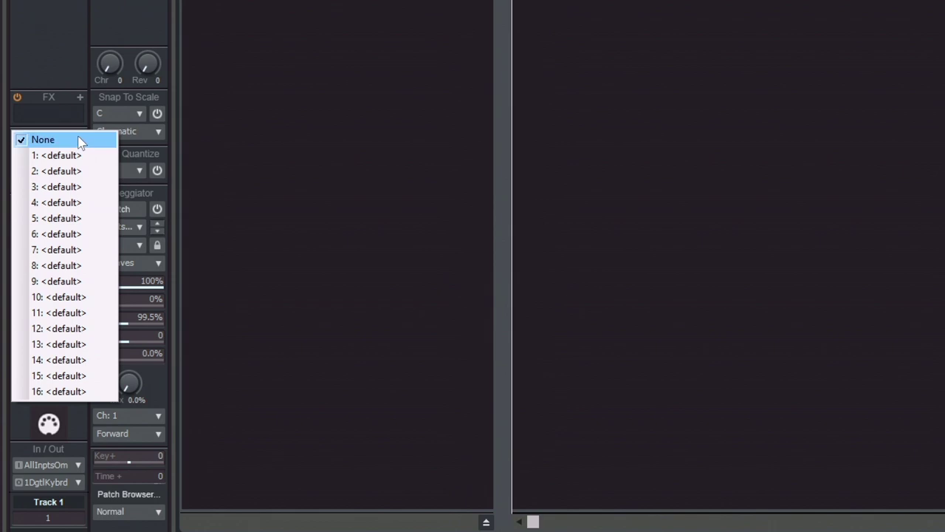
pyautogui.click(70, 299)
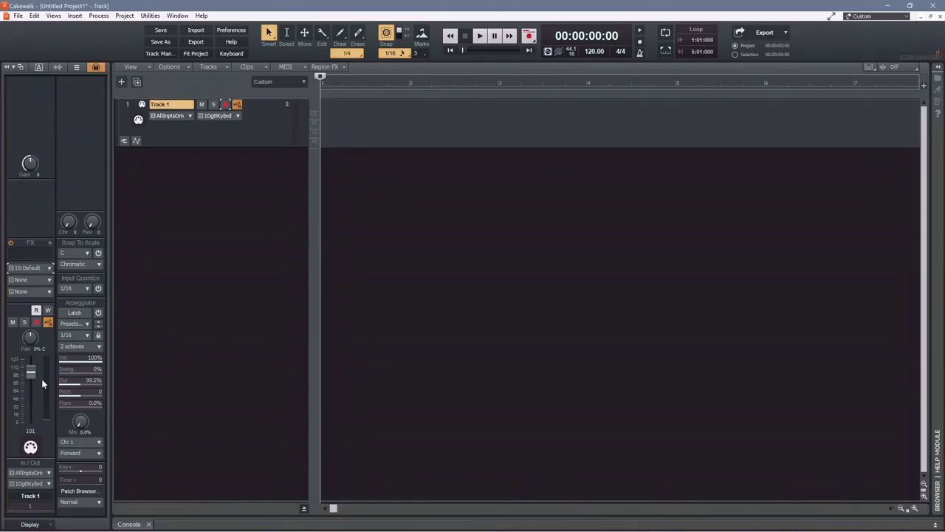
pyautogui.click(161, 31)
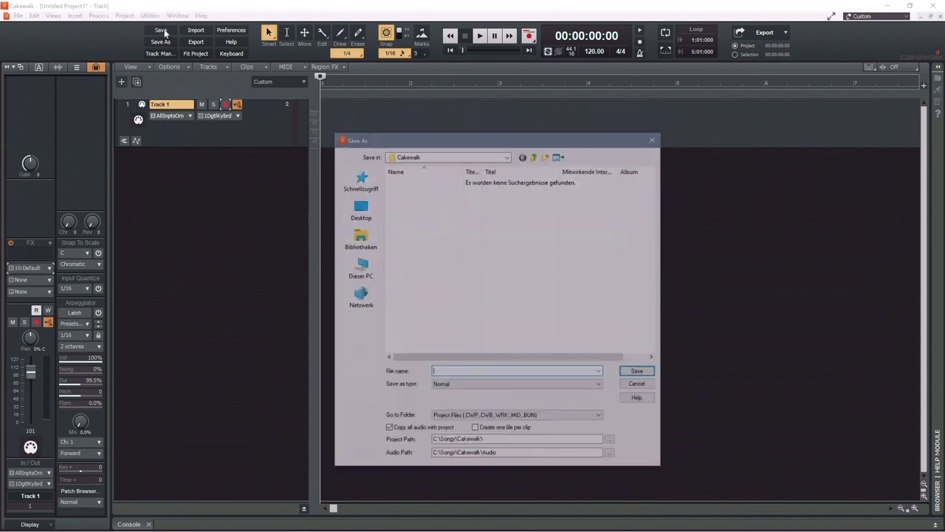
pyautogui.write('MyFirst')
pyautogui.press('Return')
pyautogui.doubleClick(173, 104)
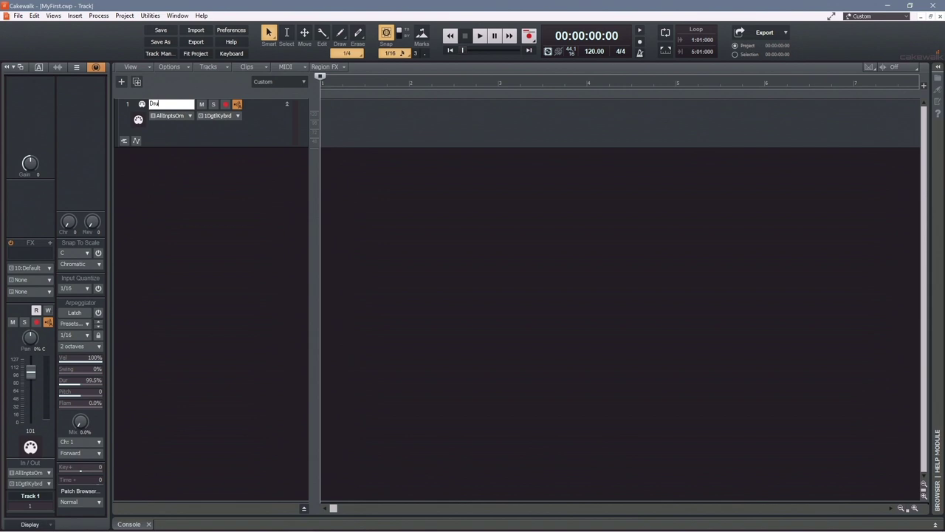
pyautogui.press('Return')
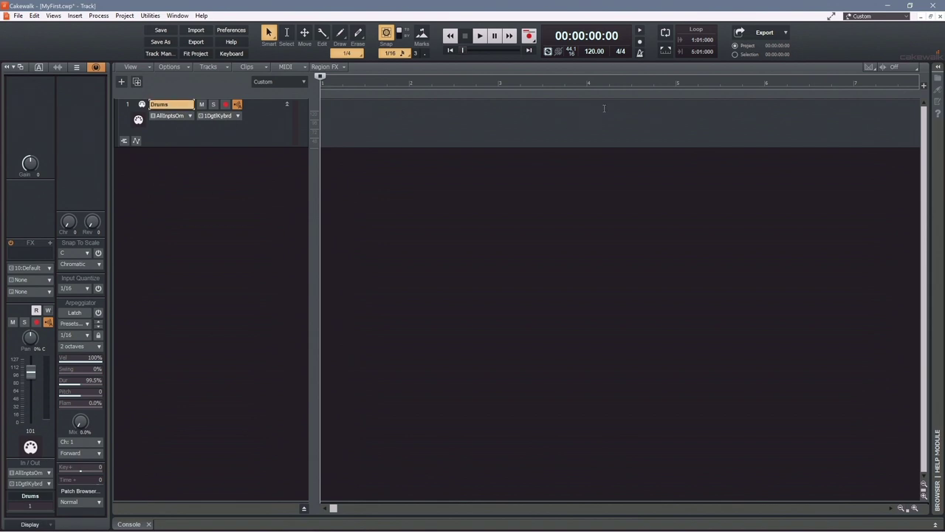
# Set the metronome to MIDI note G#4 on all beats, sounding while recording, with a 1-measure count-in.
pyautogui.click(639, 53)
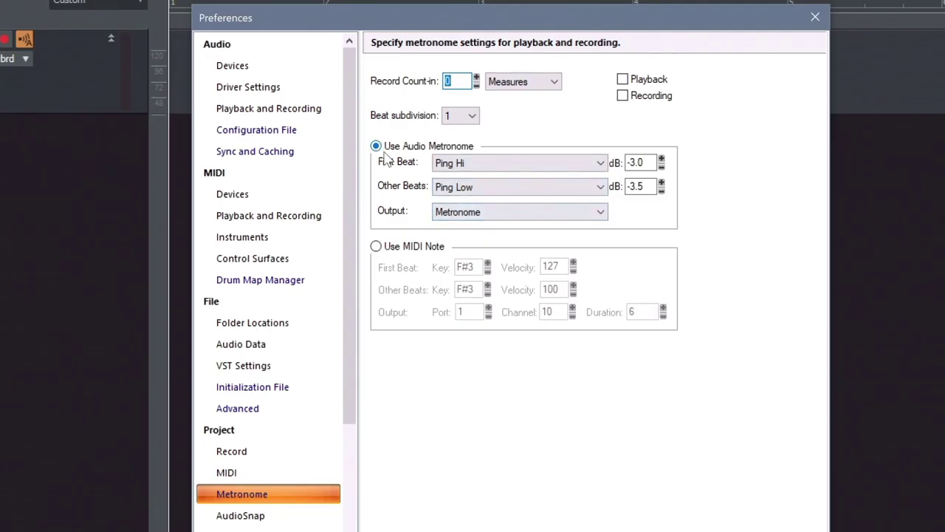
pyautogui.click(376, 247)
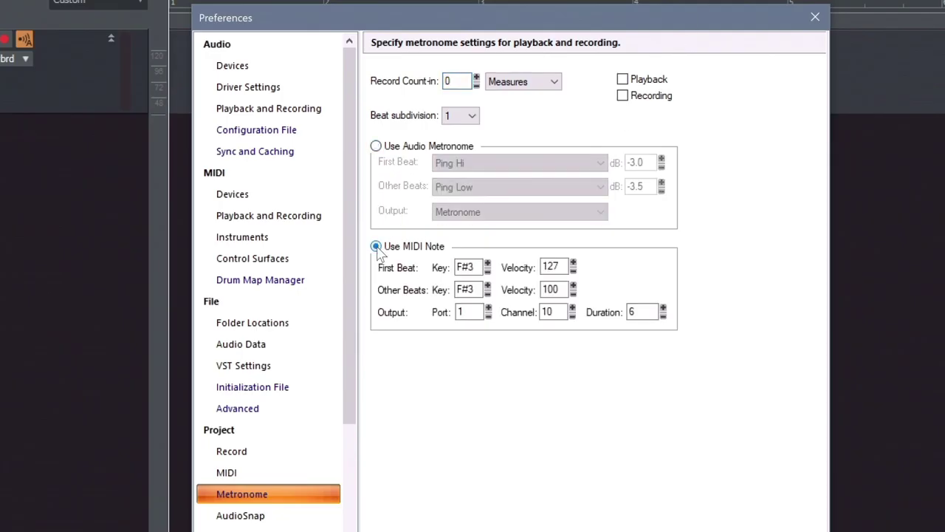
pyautogui.click(552, 311)
pyautogui.click(468, 266)
pyautogui.scroll(7, 488, 264)
pyautogui.scroll(5, 488, 264)
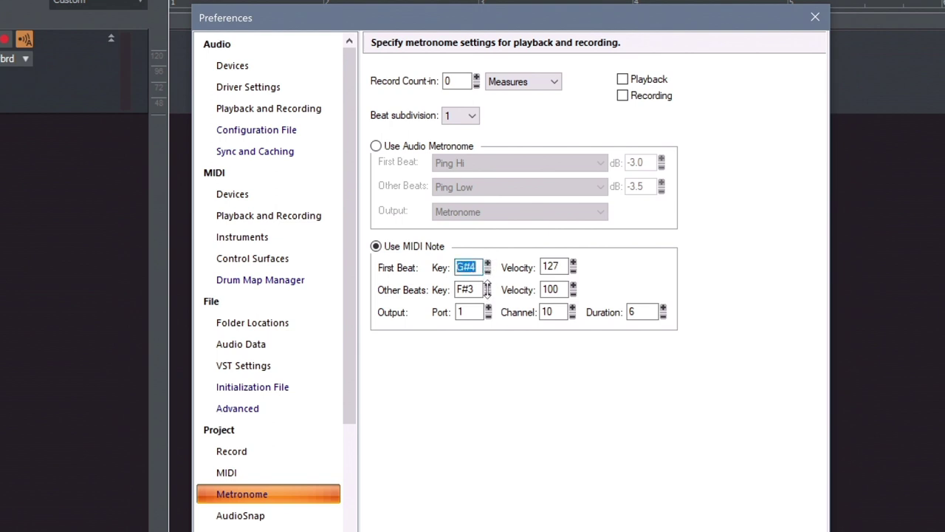
pyautogui.scroll(10, 488, 290)
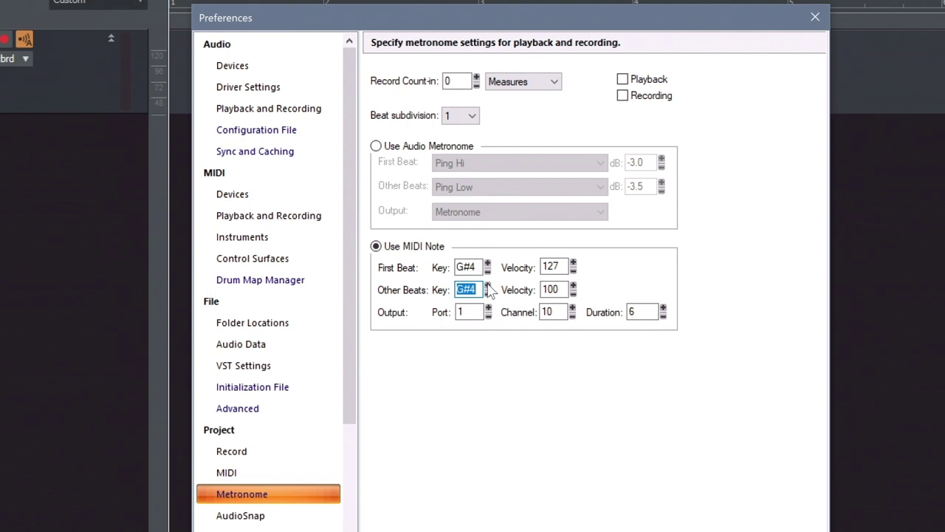
pyautogui.click(623, 97)
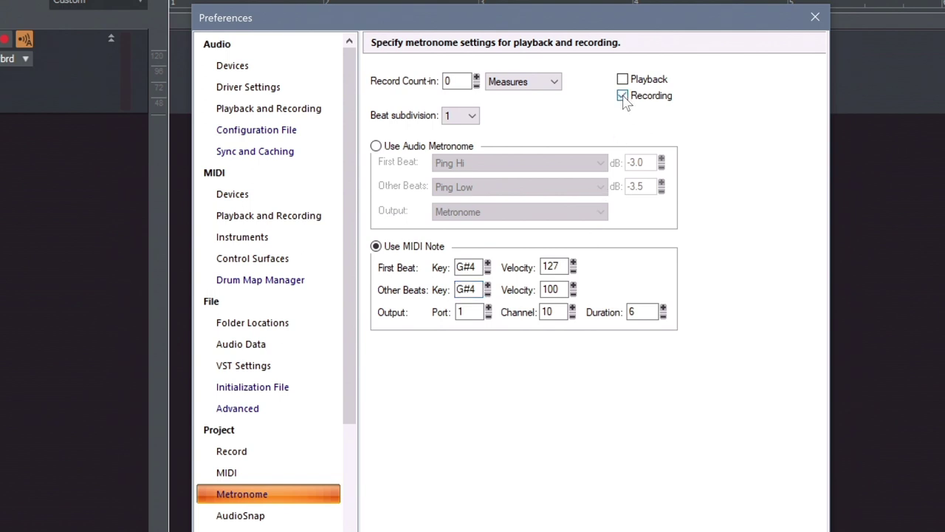
pyautogui.scroll(1, 477, 81)
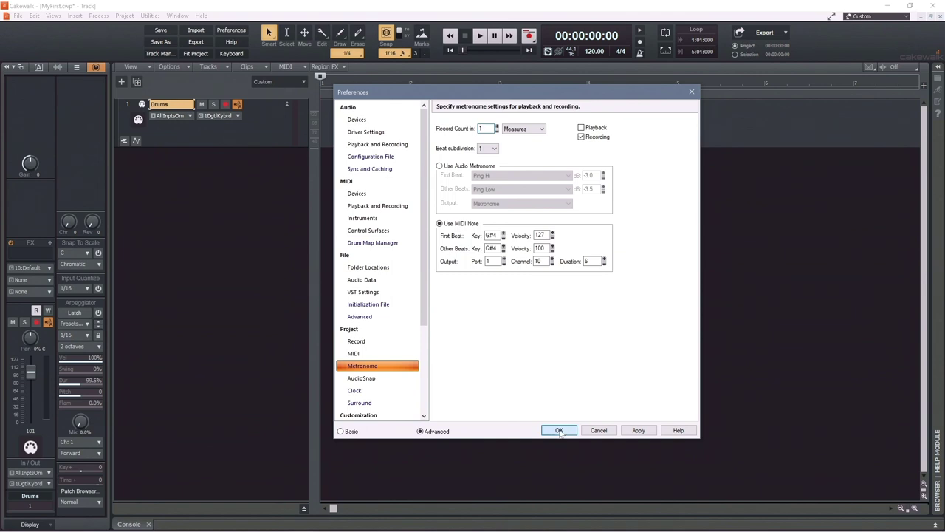
# Confirm the metronome settings, record the two-measure Record 2 take on Drums, and play it back.
pyautogui.click(558, 428)
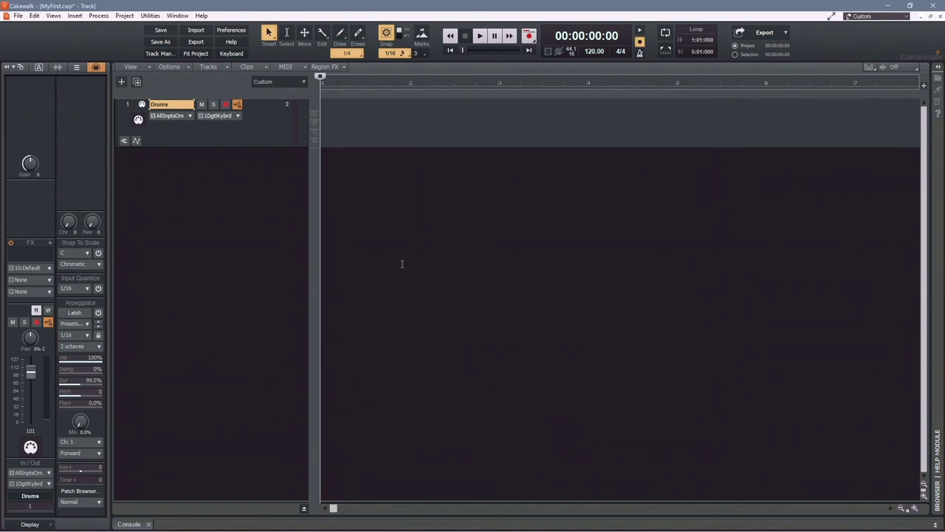
pyautogui.click(225, 105)
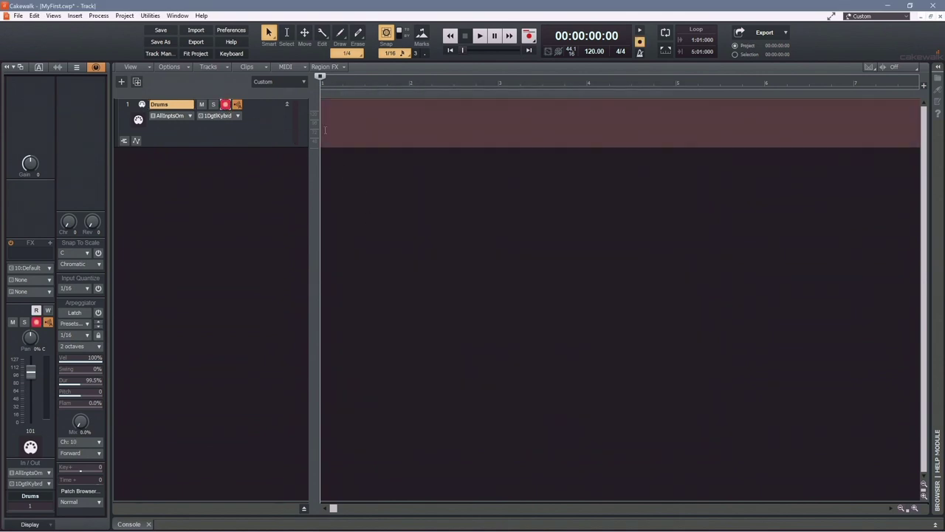
pyautogui.click(529, 37)
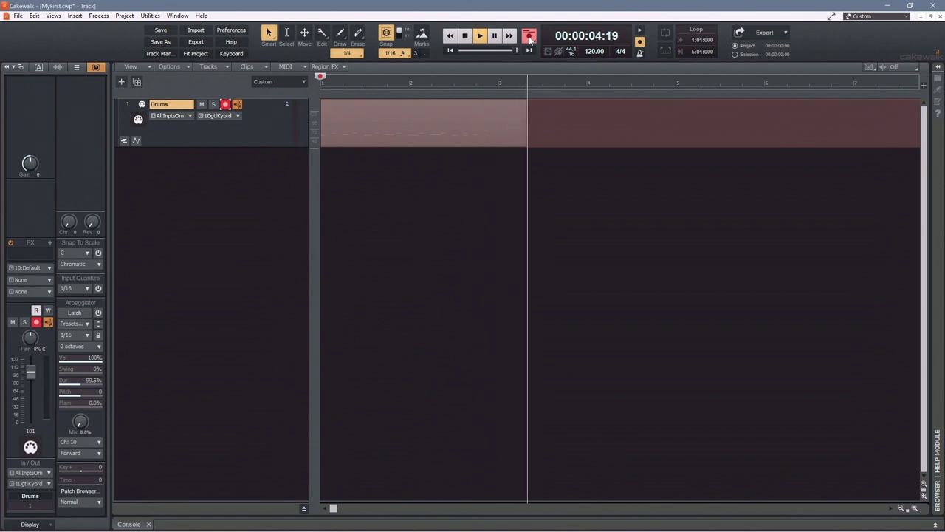
pyautogui.click(529, 36)
pyautogui.press('space')
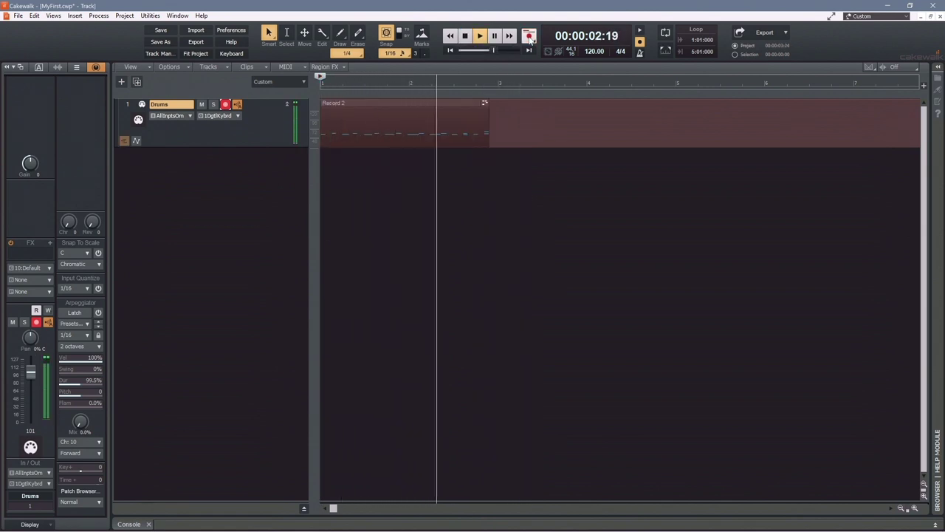
pyautogui.press('space')
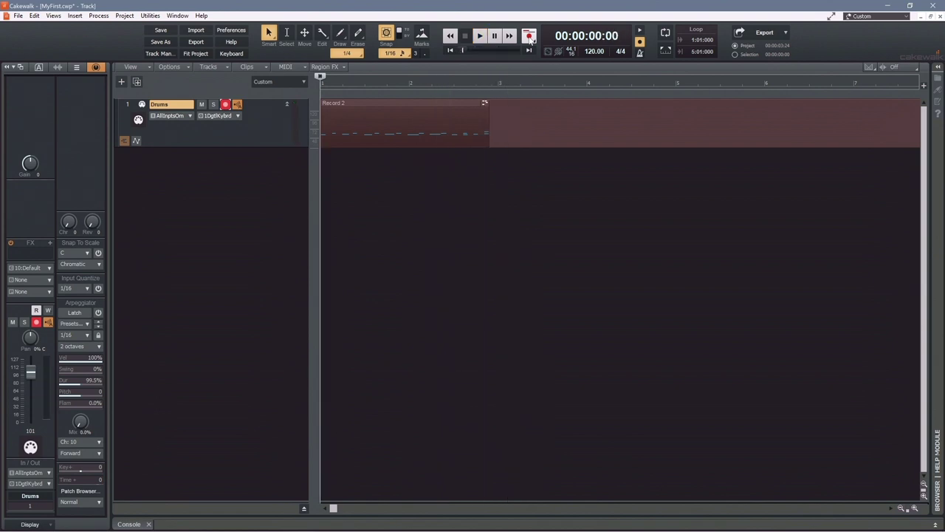
# In Record 2's piano roll, move D3 to E3, snap stray notes onto beats, and lower one velocity.
pyautogui.doubleClick(421, 104)
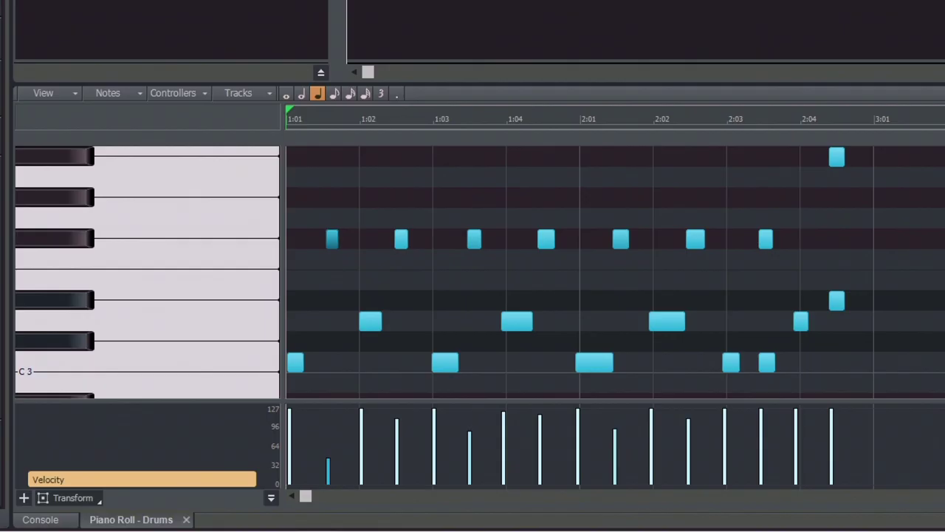
pyautogui.click(370, 322)
pyautogui.moveTo(371, 322)
pyautogui.mouseDown()
pyautogui.moveTo(370, 262)
pyautogui.moveTo(370, 322)
pyautogui.mouseUp()
pyautogui.moveTo(330, 239); pyautogui.dragTo(290, 237)
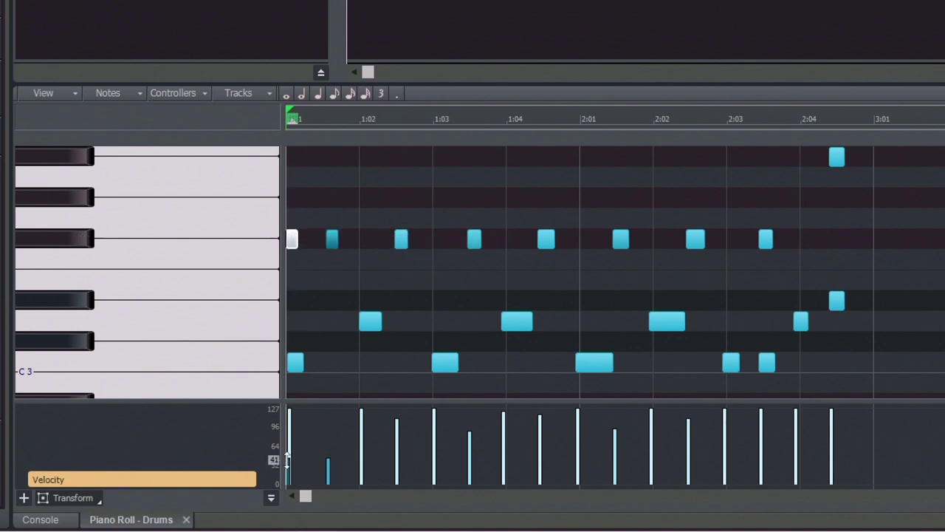
pyautogui.moveTo(295, 458); pyautogui.dragTo(327, 420)
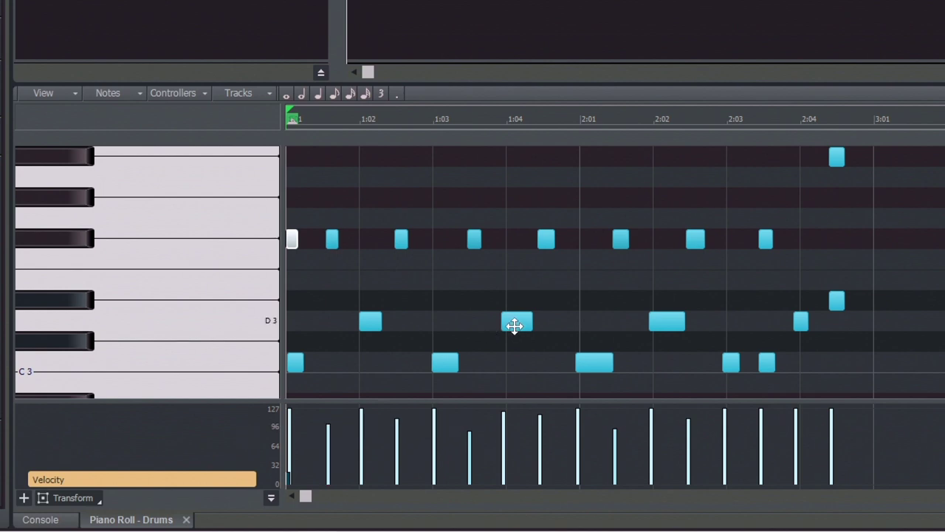
pyautogui.moveTo(513, 320); pyautogui.dragTo(519, 318)
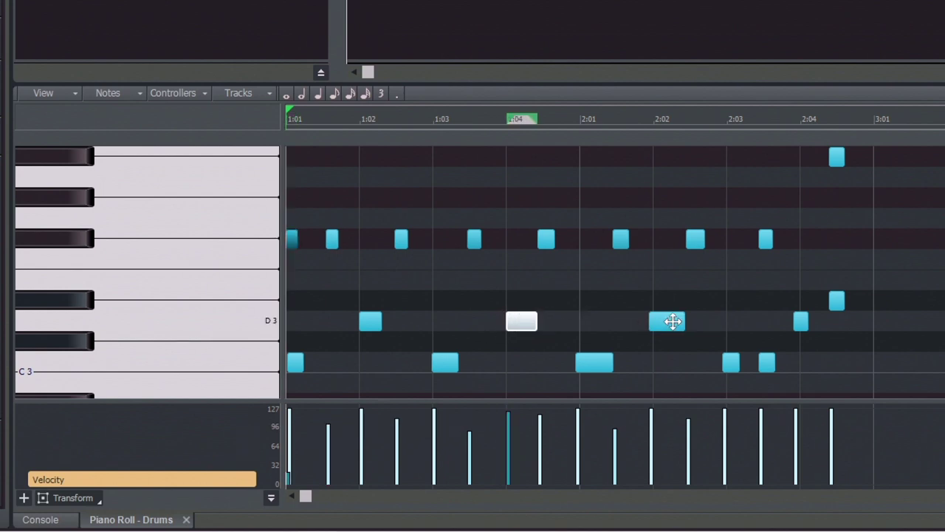
pyautogui.moveTo(667, 320); pyautogui.dragTo(671, 321)
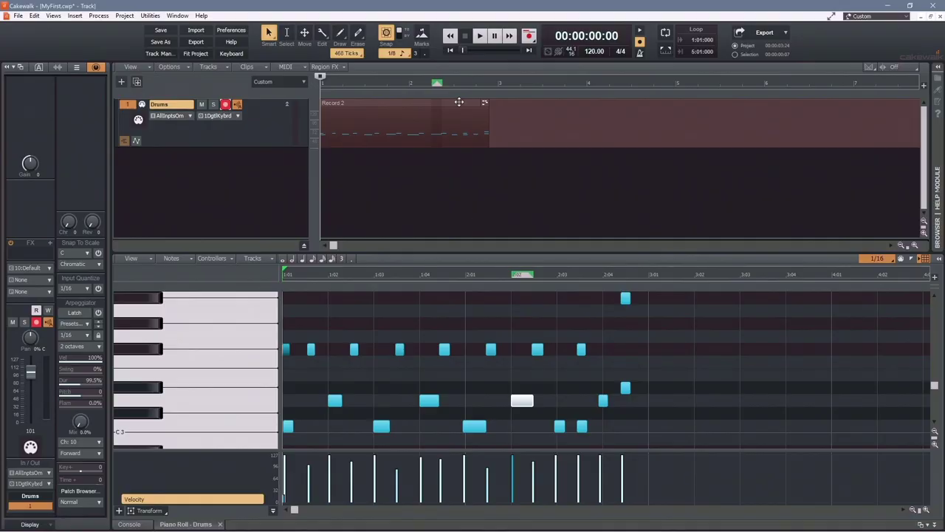
# Select all notes in the Record 2 clip and quantize them to the 1/16 grid.
pyautogui.click(459, 102)
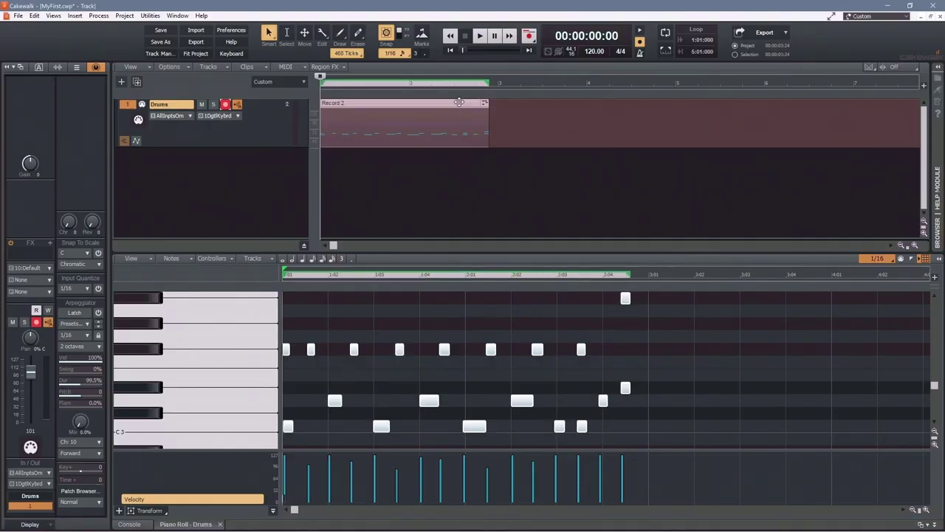
pyautogui.rightClick(434, 313)
pyautogui.click(470, 352)
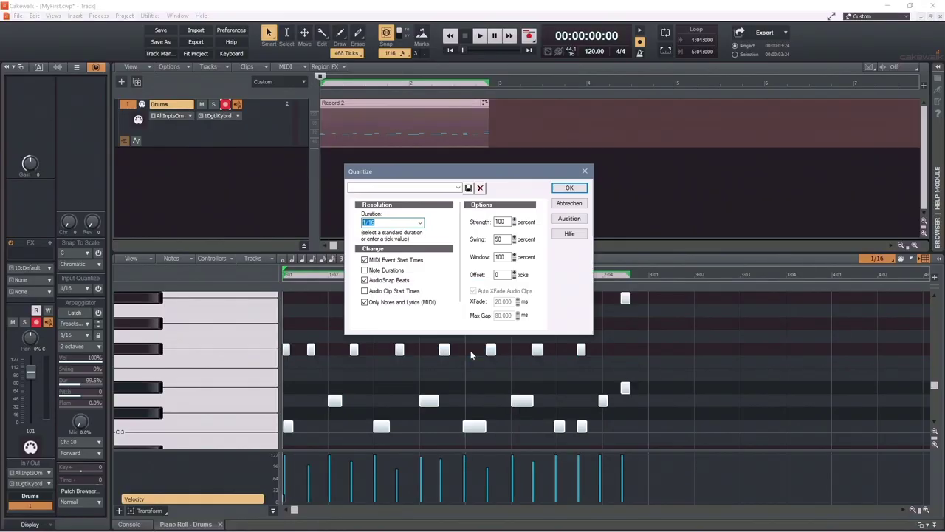
pyautogui.click(569, 188)
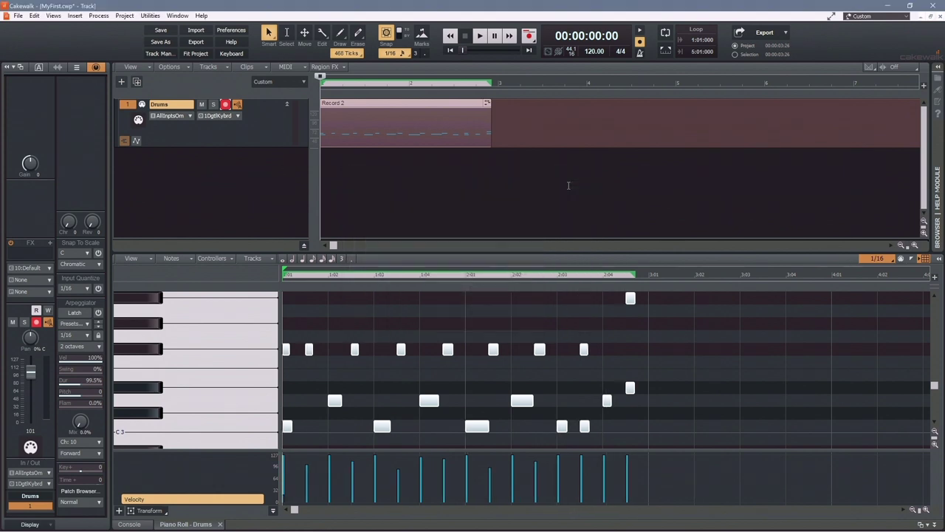
# Play the drums, hide the piano roll, and audition tempo 140 before resetting it to 120.
pyautogui.press('space')
pyautogui.press('d')
pyautogui.doubleClick(593, 52)
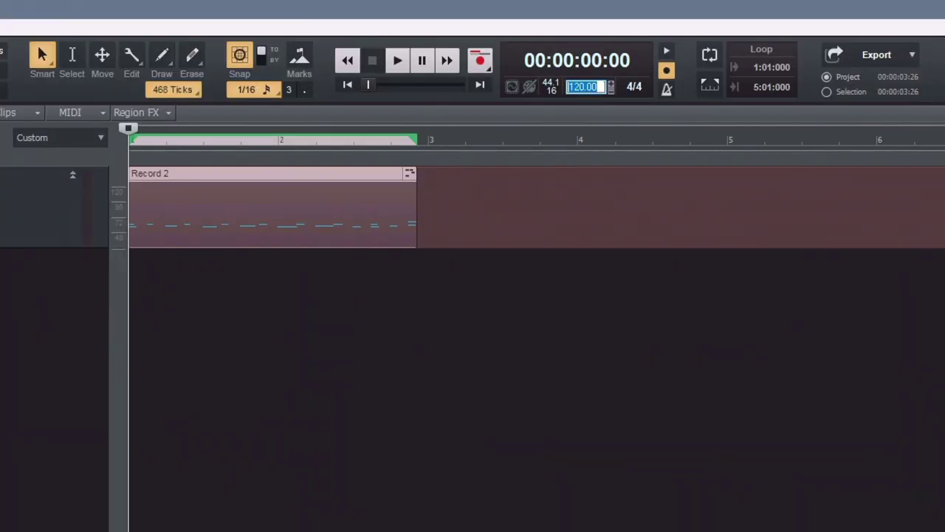
pyautogui.write('140')
pyautogui.press('Return')
pyautogui.press('space')
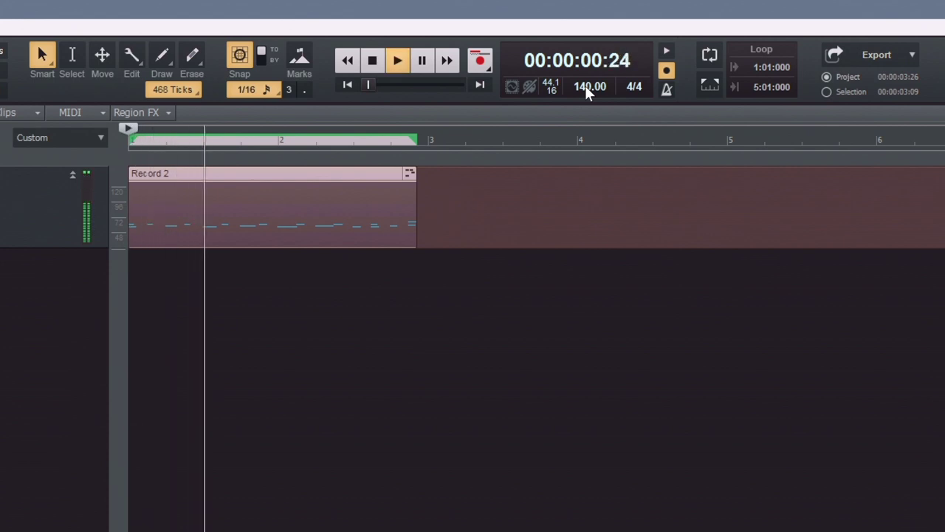
pyautogui.press('space')
pyautogui.doubleClick(589, 87)
pyautogui.write('120')
pyautogui.press('Return')
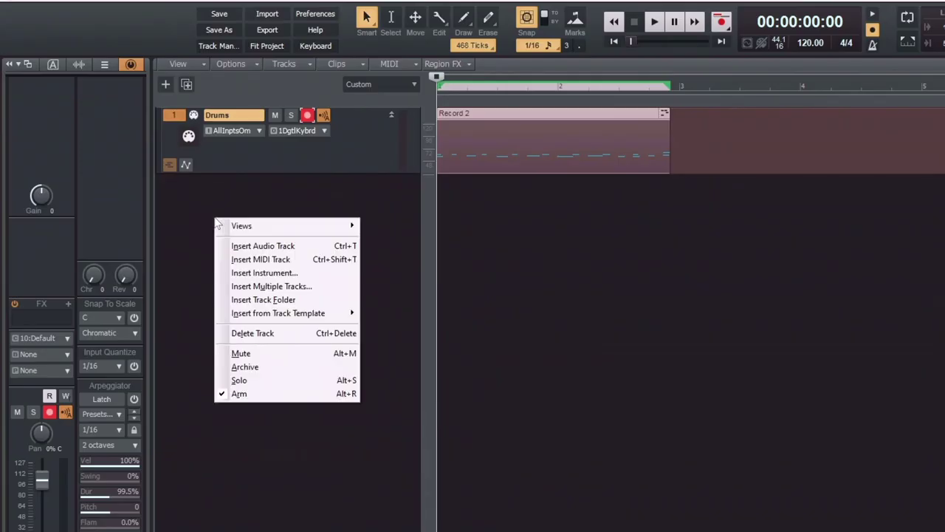
# Insert a MIDI track named Bass and set it to MIDI channel 1.
pyautogui.click(252, 261)
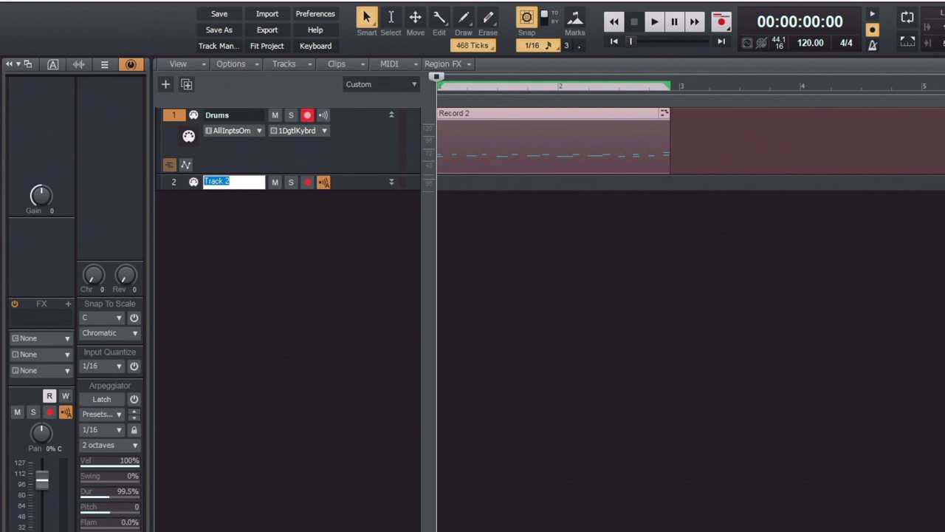
pyautogui.write('Bass')
pyautogui.press('Return')
pyautogui.click(392, 183)
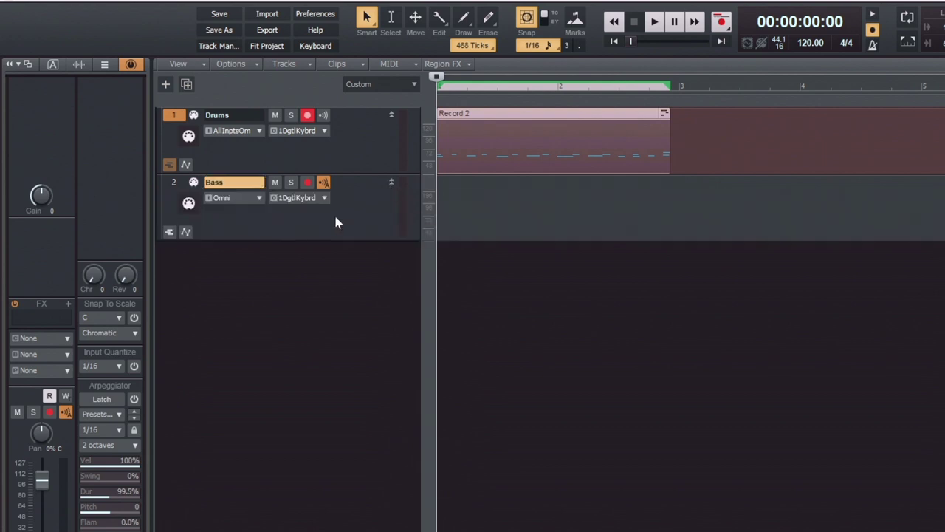
pyautogui.click(65, 340)
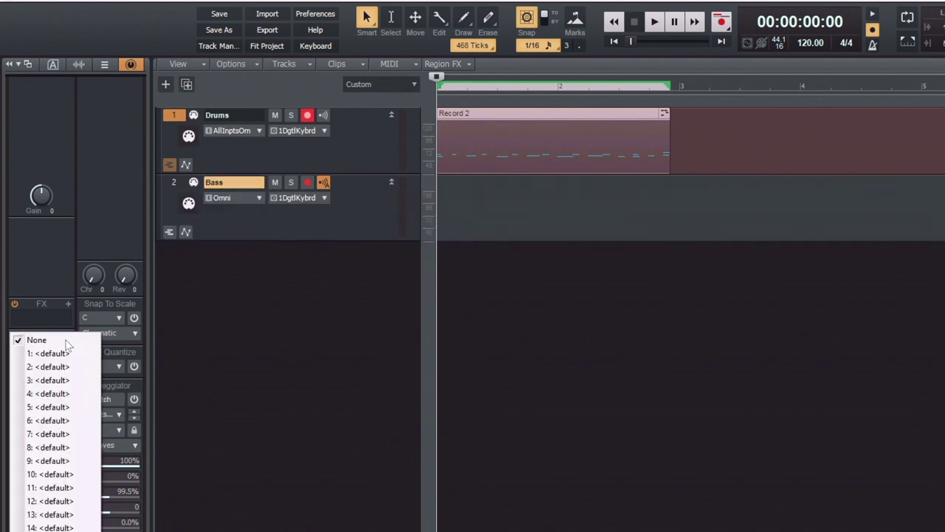
pyautogui.click(66, 355)
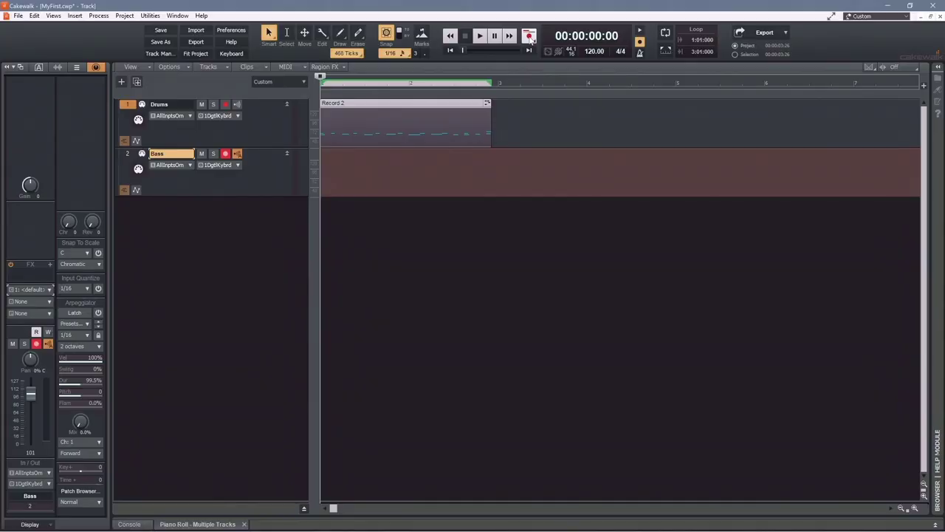
# Record the two-measure Record 3 bass clip and play it back with looping enabled.
pyautogui.click(529, 37)
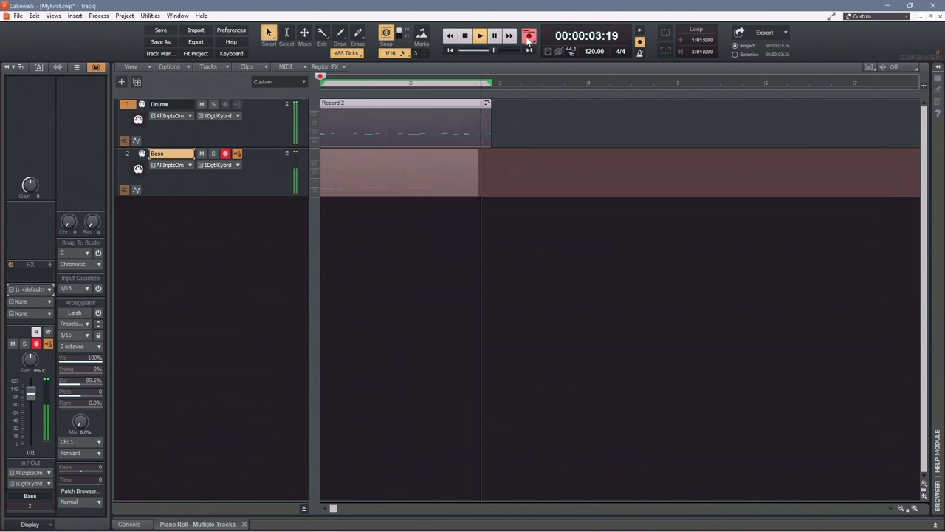
pyautogui.click(529, 37)
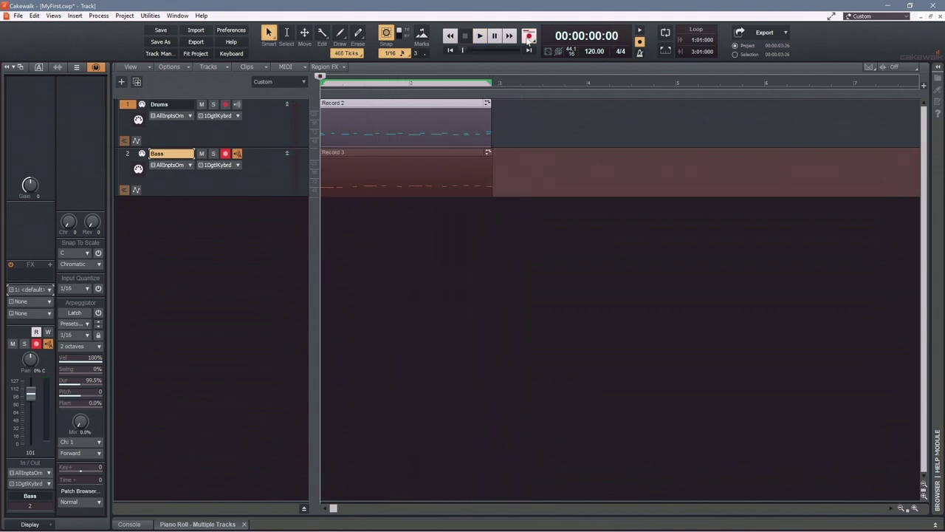
pyautogui.click(665, 34)
pyautogui.press('space')
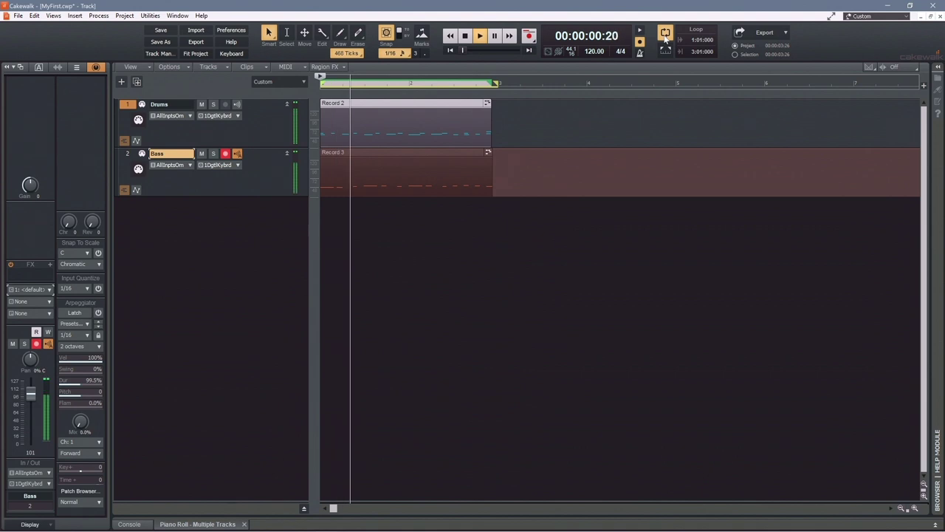
pyautogui.press('space')
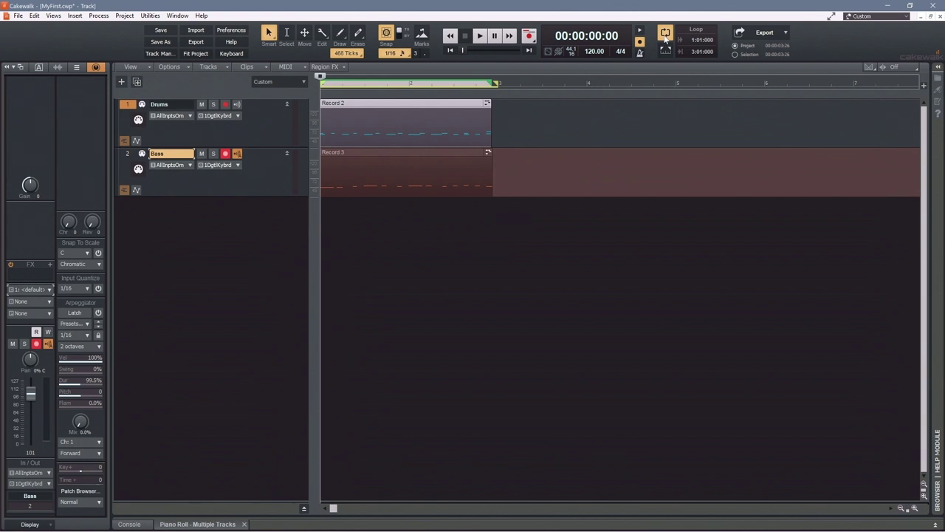
pyautogui.click(666, 34)
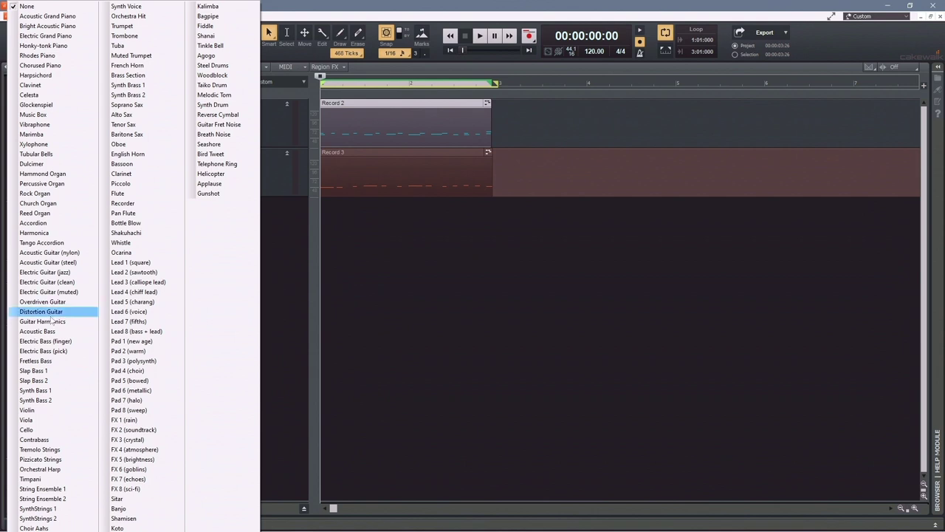
# Audition Synth Bass 2 on the Bass track, then enter patch 38 (Synth Bass 1) and play it.
pyautogui.click(43, 400)
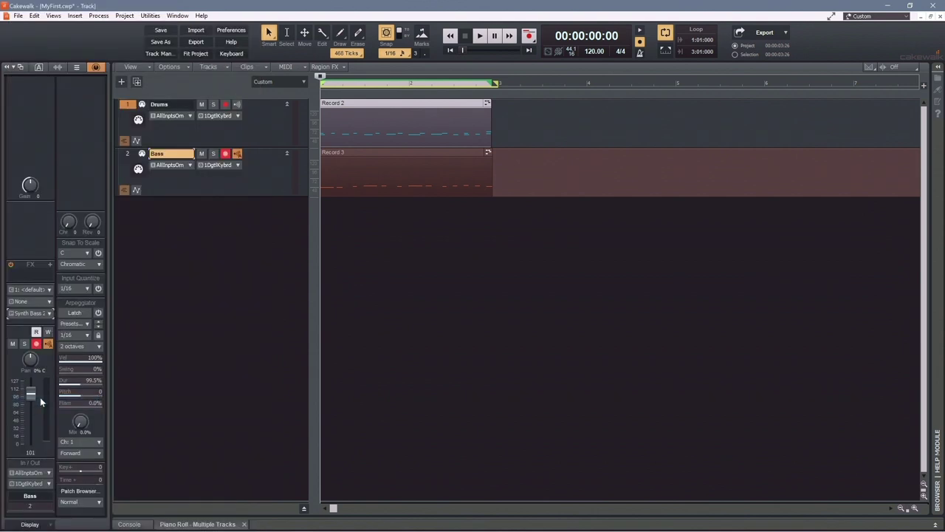
pyautogui.press('space')
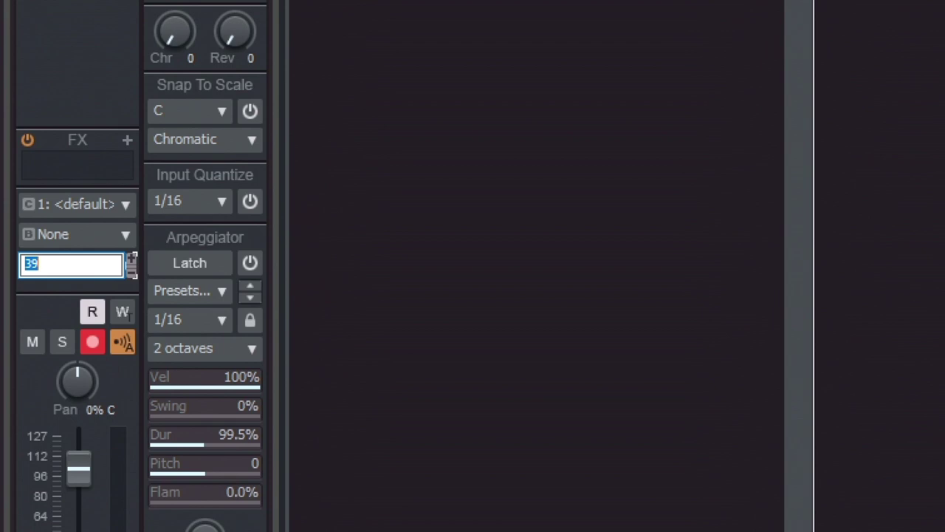
pyautogui.write('38')
pyautogui.press('Return')
pyautogui.press('space')
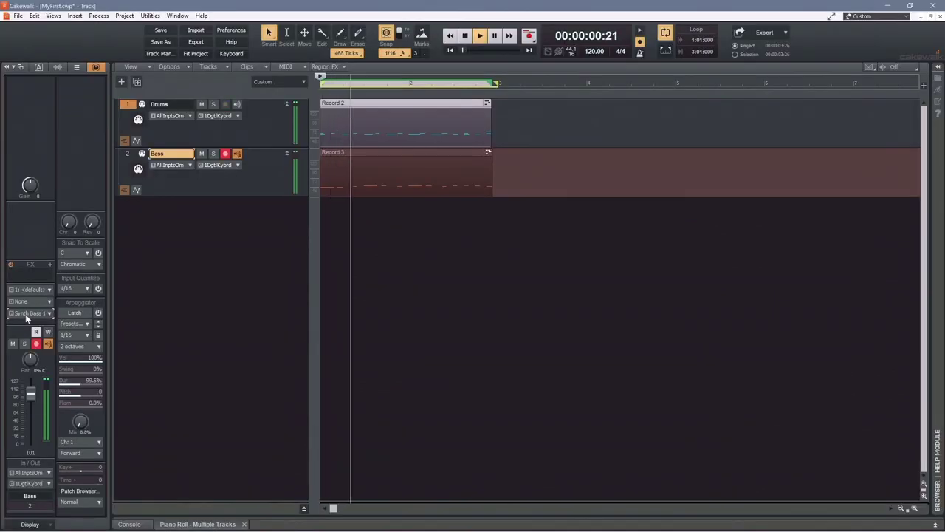
pyautogui.press('space')
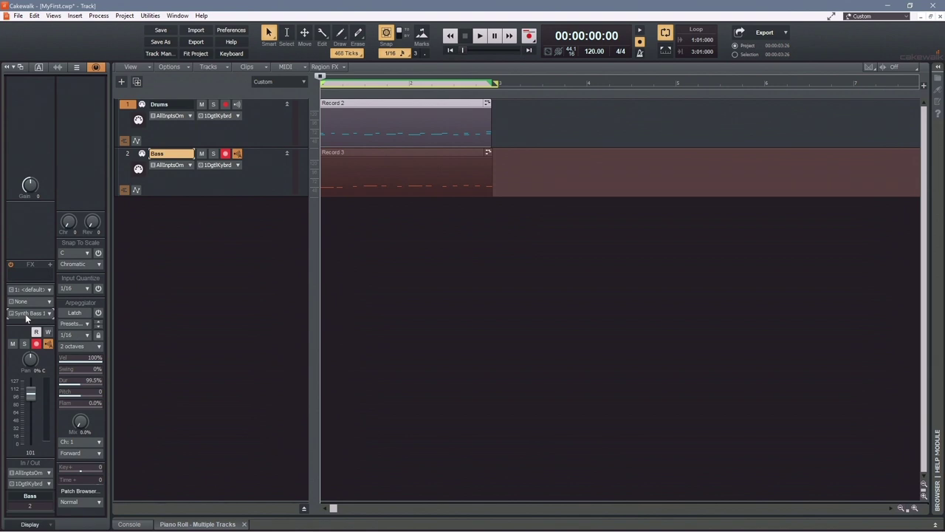
# In the MIDI instrument preferences, add a new instrument definition named 'Yamaha PSS-A50'.
pyautogui.click(231, 29)
pyautogui.click(304, 201)
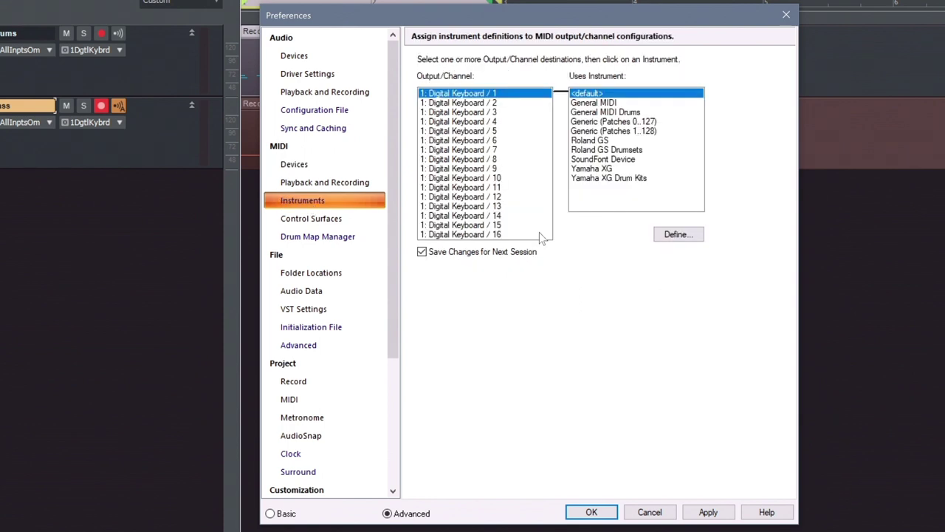
pyautogui.click(673, 235)
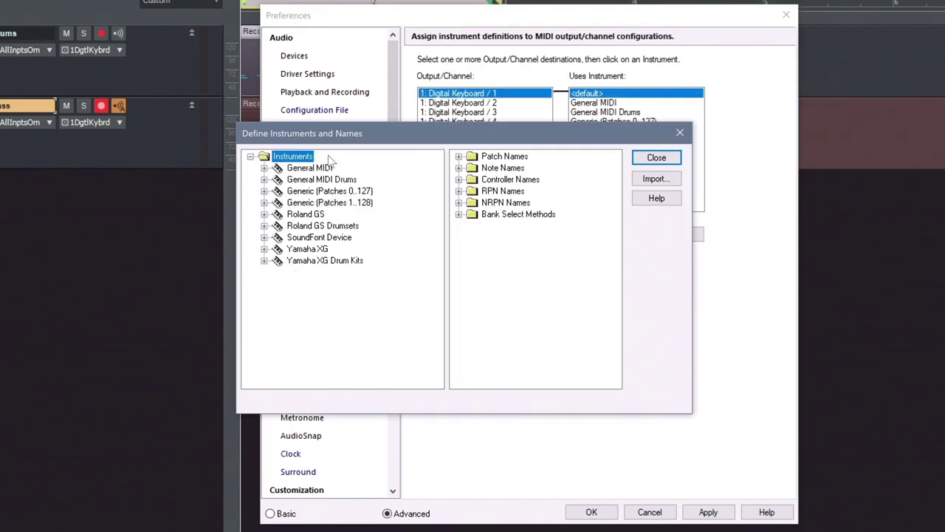
pyautogui.rightClick(310, 160)
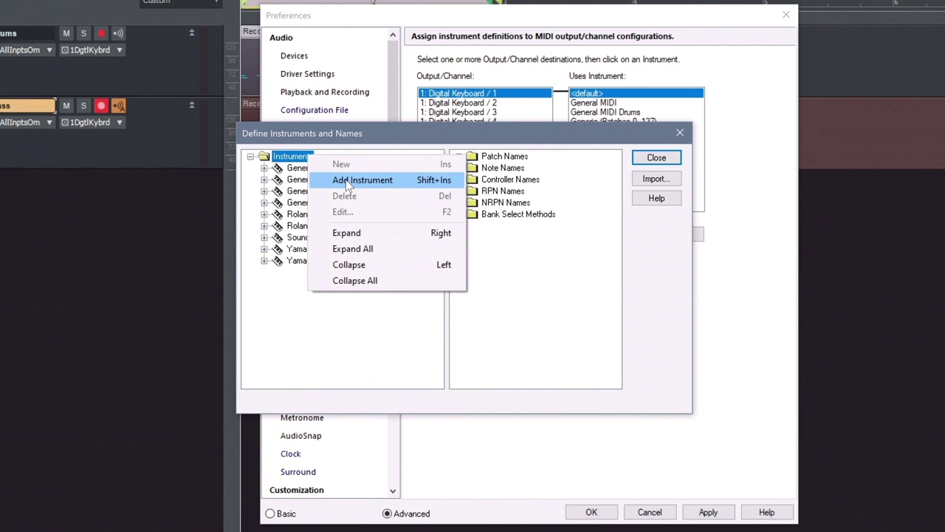
pyautogui.click(352, 180)
pyautogui.write('Yamaha PSS-A50')
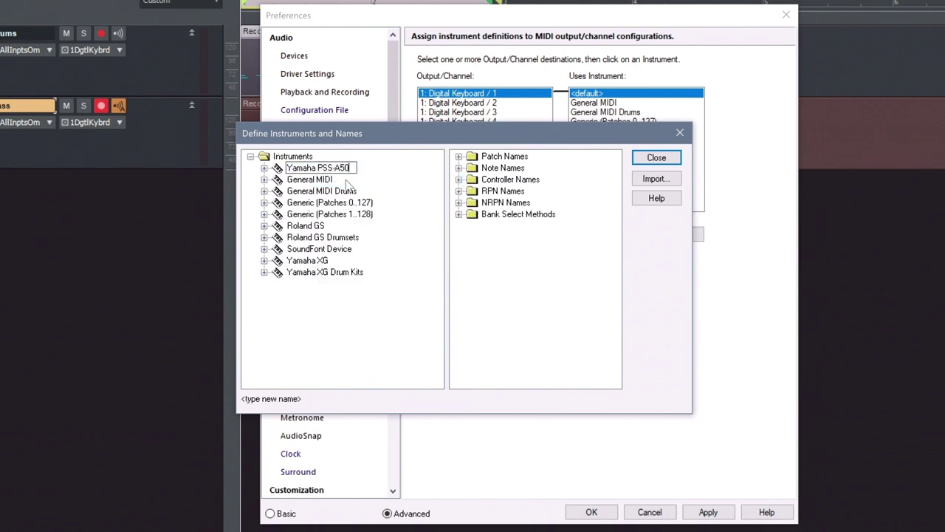
pyautogui.press('Return')
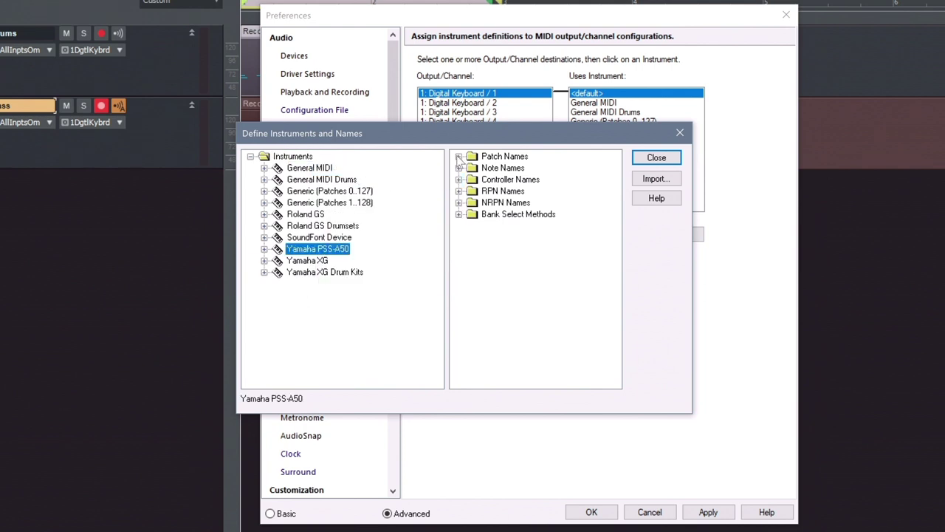
# Create a new patch name list called 'Yamaha PSS-A50'.
pyautogui.click(459, 157)
pyautogui.rightClick(510, 171)
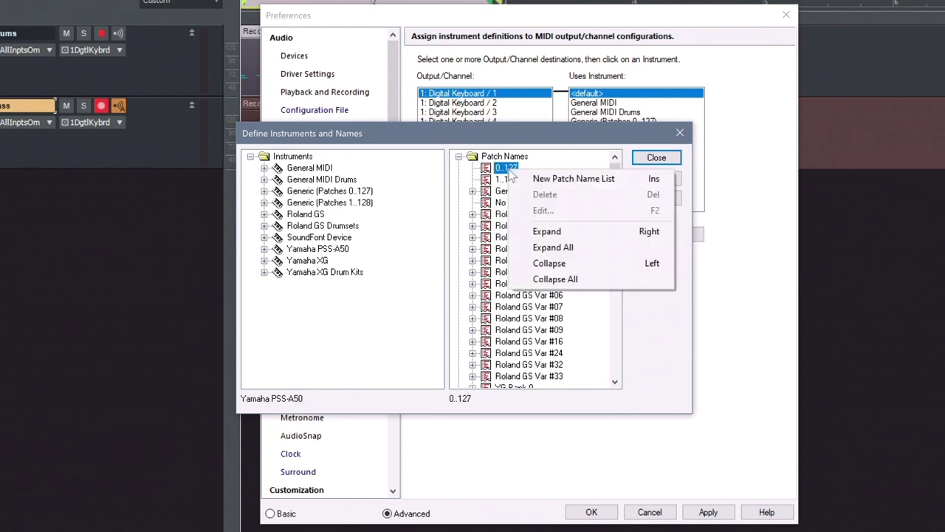
pyautogui.click(556, 177)
pyautogui.write('Yamaha')
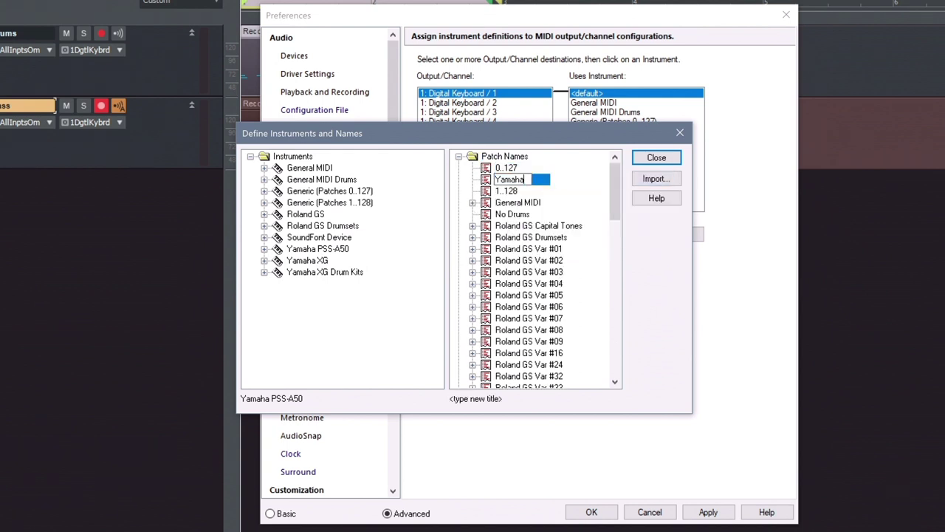
pyautogui.write(' PSS-A50')
pyautogui.press('Return')
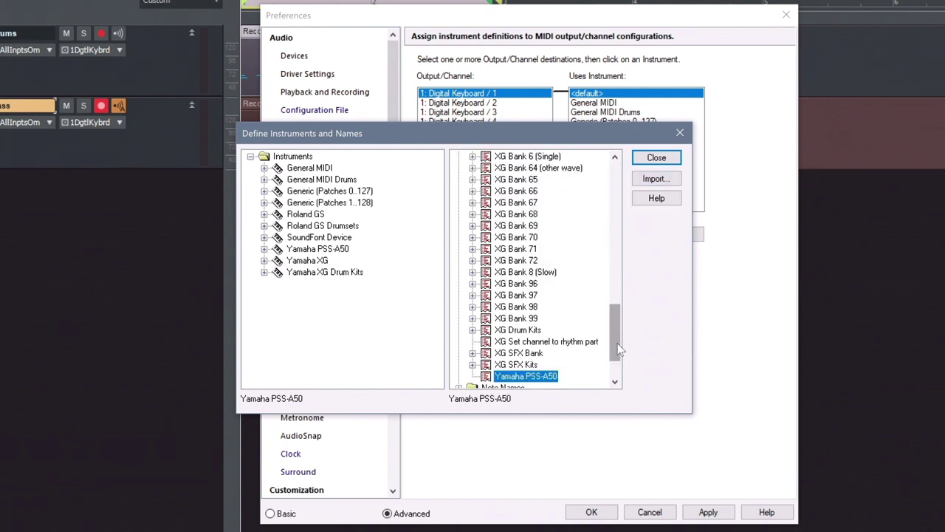
# Add the patch names 'Grand Piano' and '4E-Piano' to the Yamaha PSS-A50 list.
pyautogui.scroll(-2, 617, 348)
pyautogui.rightClick(509, 319)
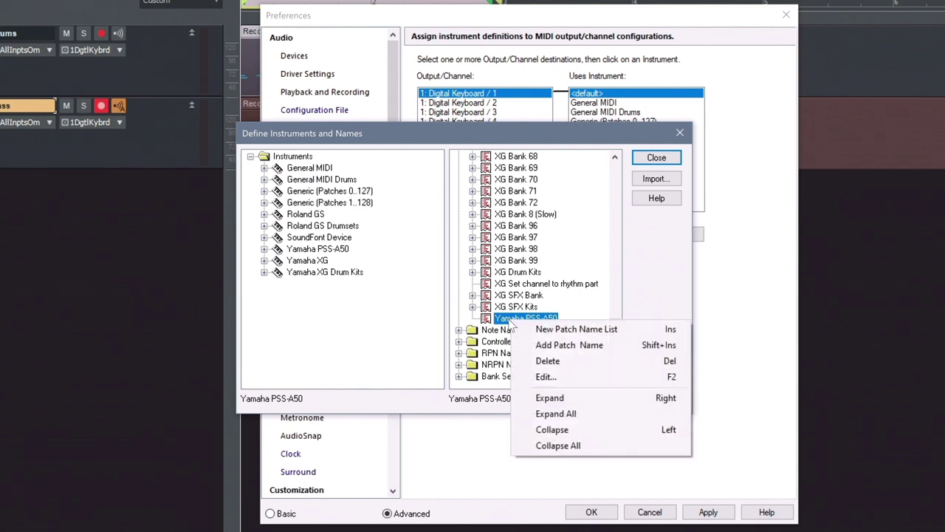
pyautogui.click(560, 345)
pyautogui.write('Grand Piano')
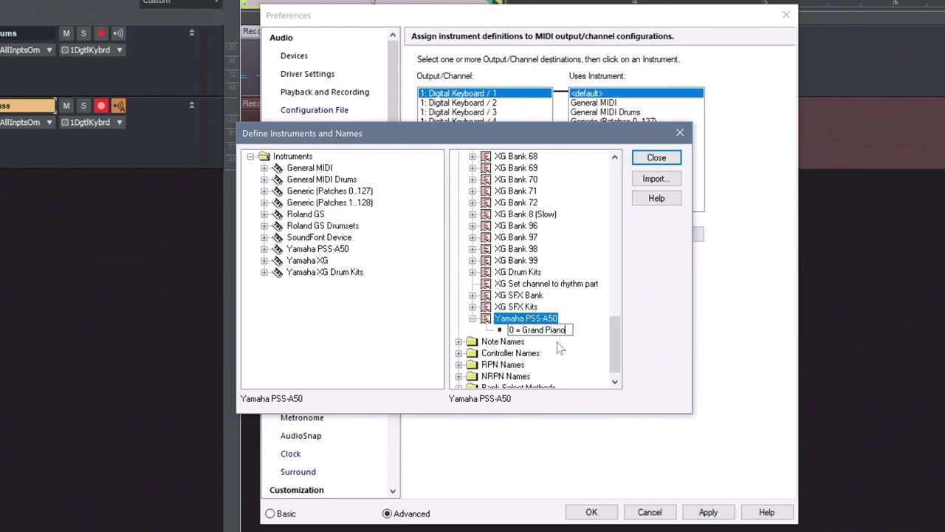
pyautogui.press('Return')
pyautogui.rightClick(546, 332)
pyautogui.click(583, 342)
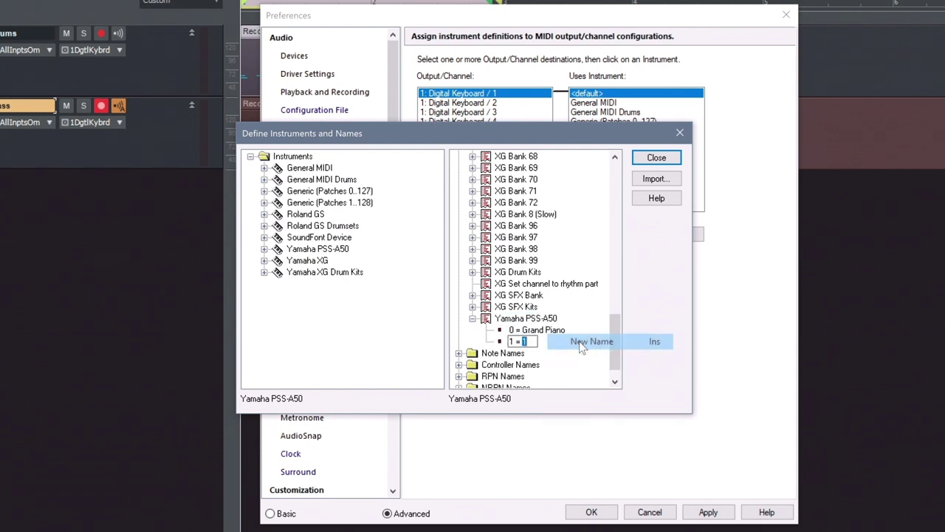
pyautogui.press('Home')
pyautogui.write('4E-Piano')
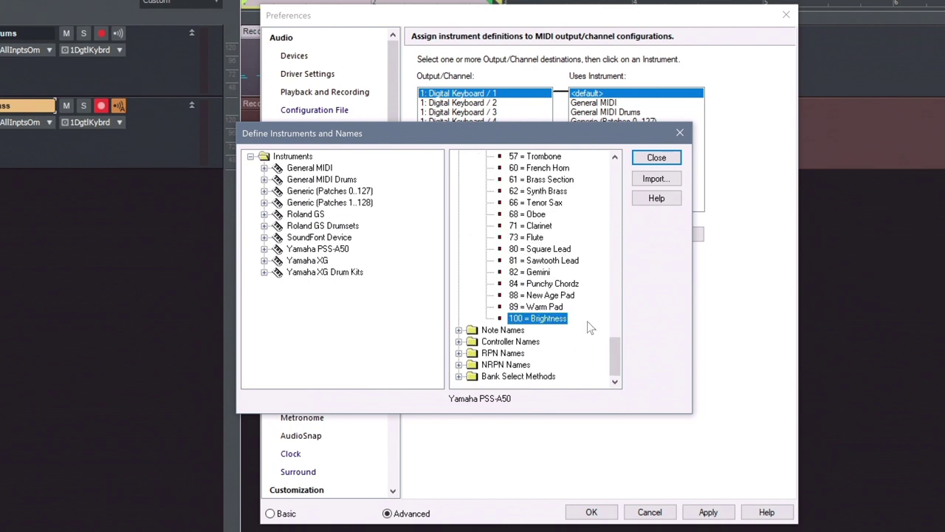
# Assign the Yamaha PSS-A50 patch list as the instrument's patch names for all banks.
pyautogui.scroll(11, 591, 328)
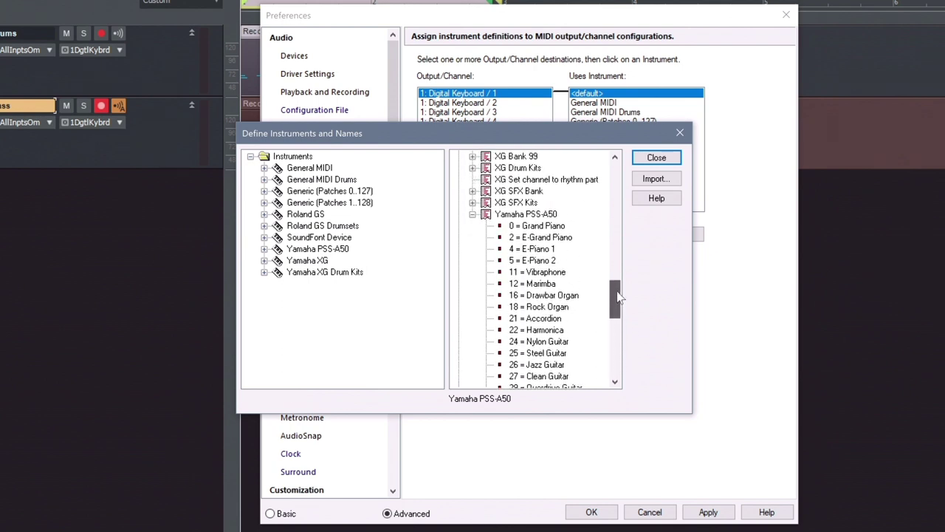
pyautogui.doubleClick(275, 249)
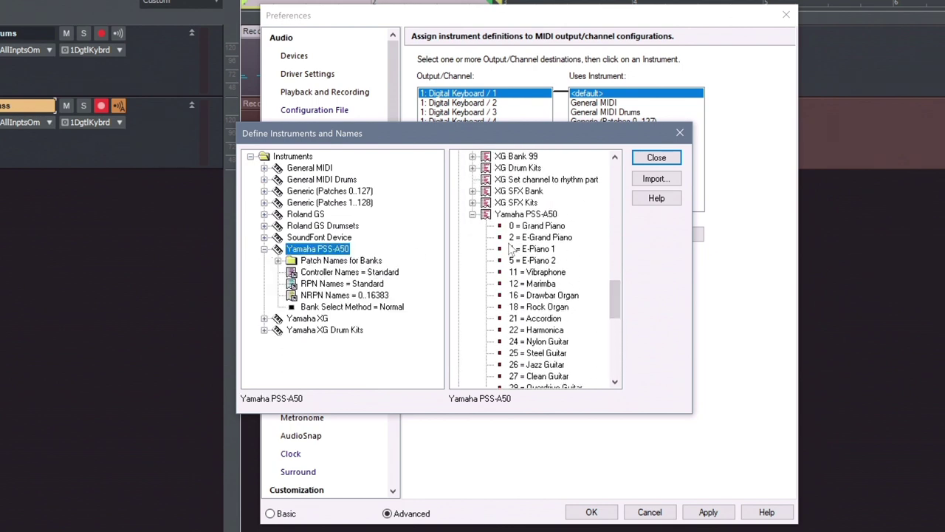
pyautogui.moveTo(526, 214); pyautogui.dragTo(362, 270)
pyautogui.press('Return')
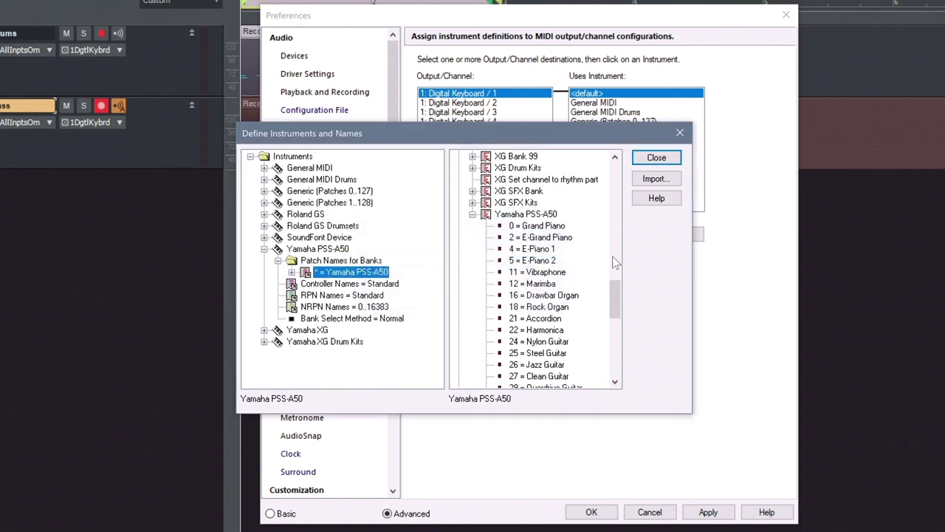
# Close the definitions and map Digital Keyboard channels 1–16 to Yamaha PSS-A50.
pyautogui.click(656, 158)
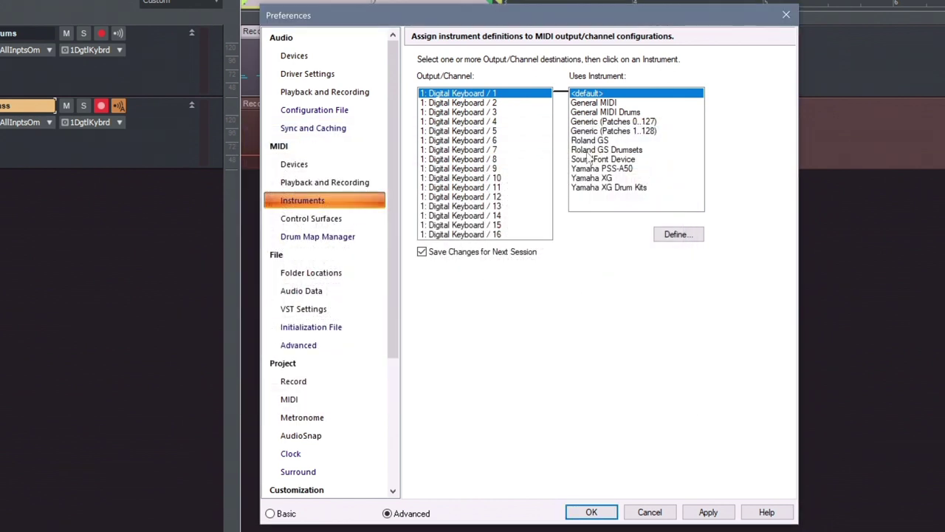
pyautogui.keyDown('shift'); pyautogui.click(486, 234); pyautogui.keyUp('shift')
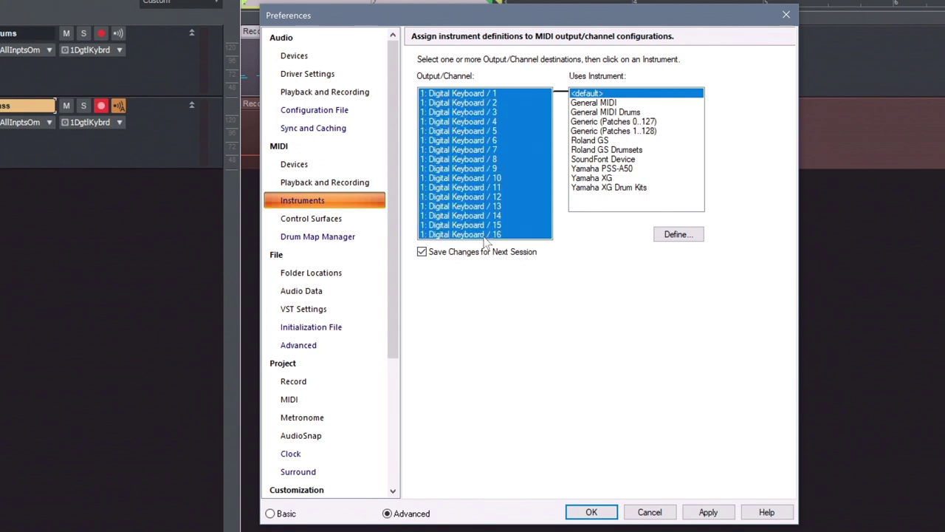
pyautogui.click(615, 169)
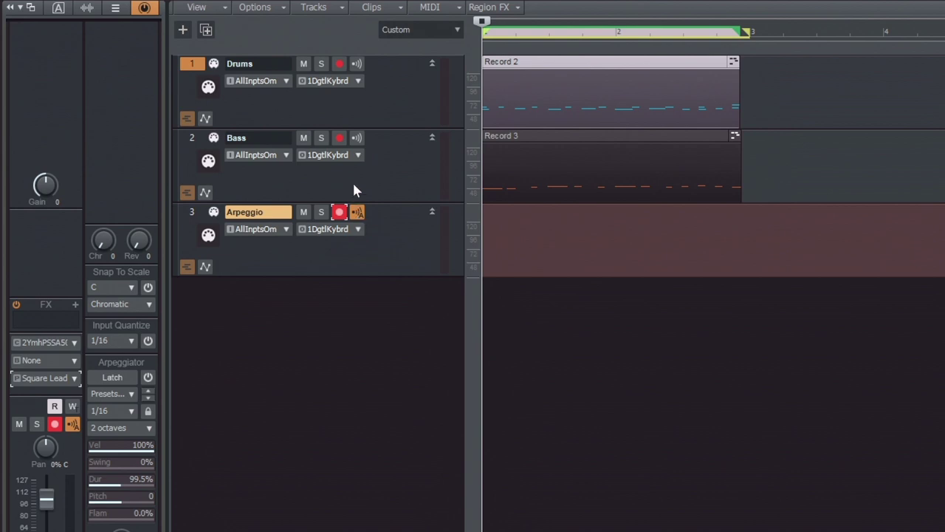
# Enable input echo, record a two-measure Square Lead 1 arpeggio take with count-in, and play it back.
pyautogui.click(357, 138)
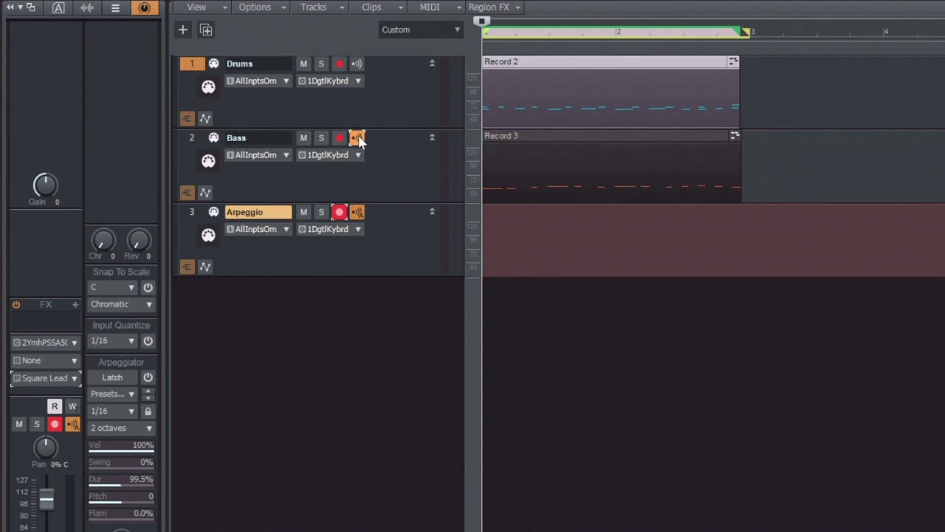
pyautogui.press('r')
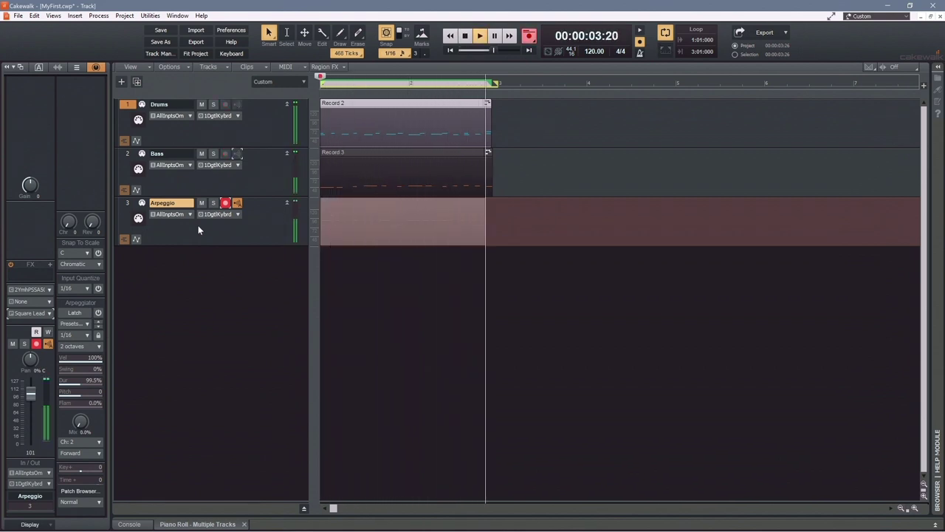
pyautogui.press('space')
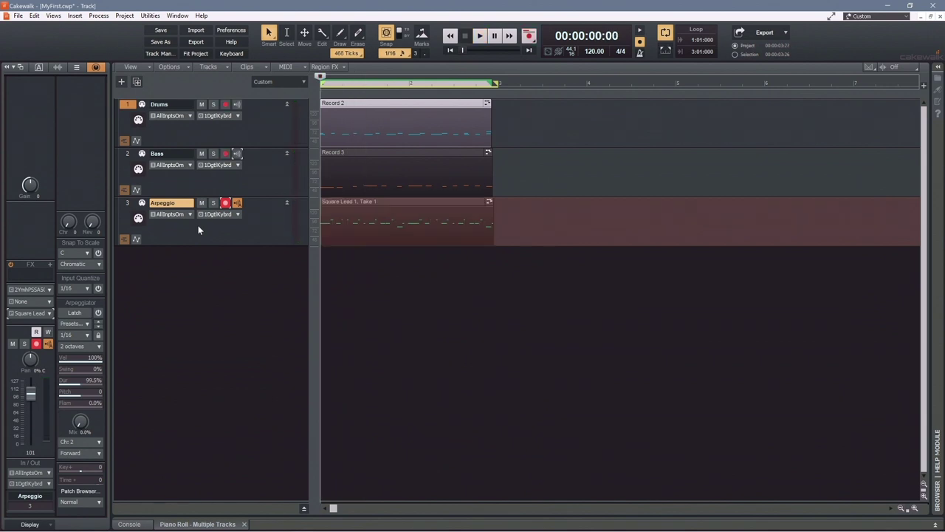
pyautogui.press('space')
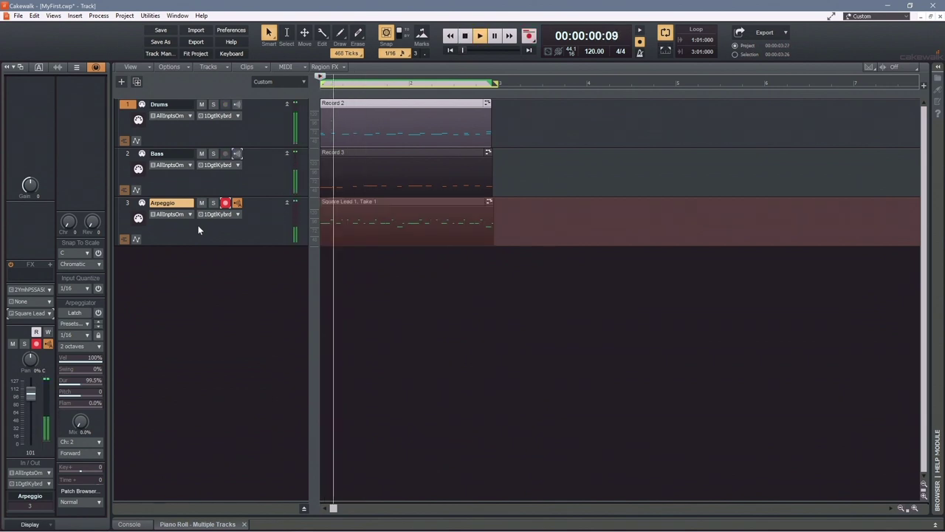
# Try the Vibraphone patch on the Arpeggio track, then switch it to E-Piano 1.
pyautogui.click(46, 314)
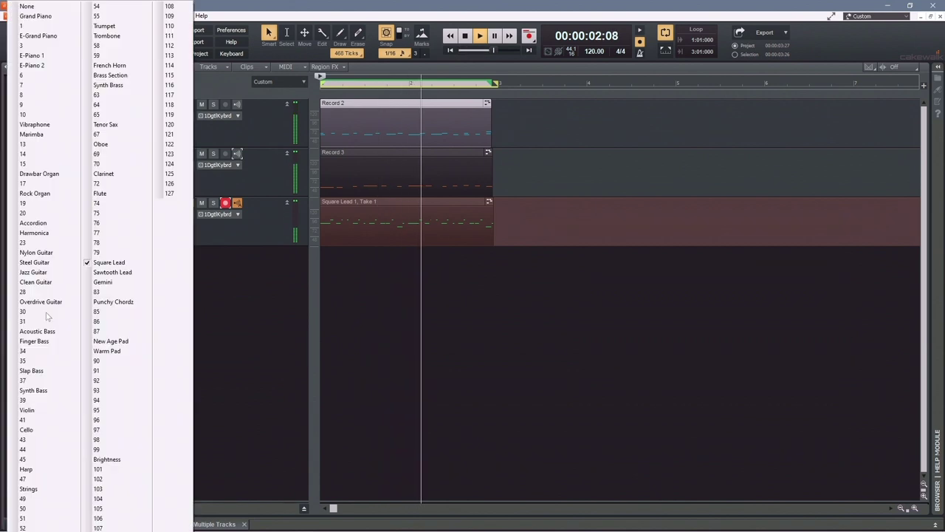
pyautogui.click(37, 125)
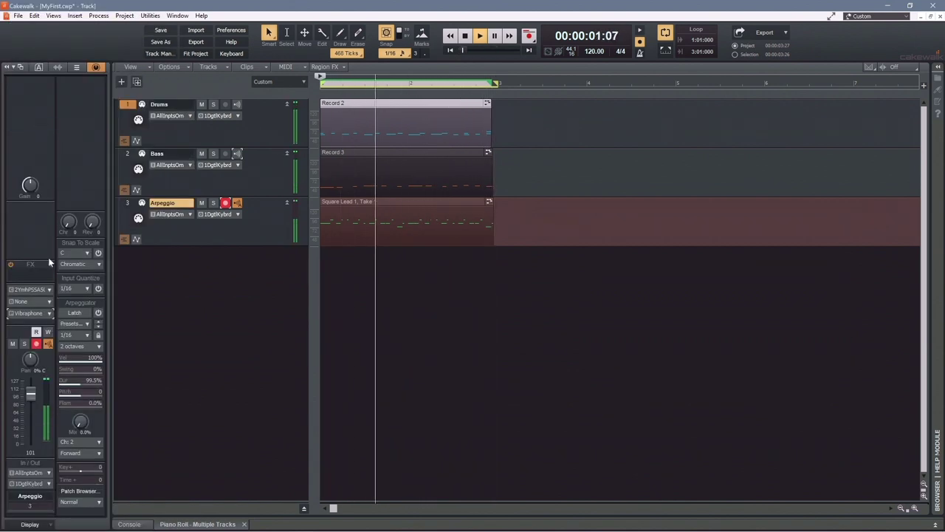
pyautogui.click(47, 313)
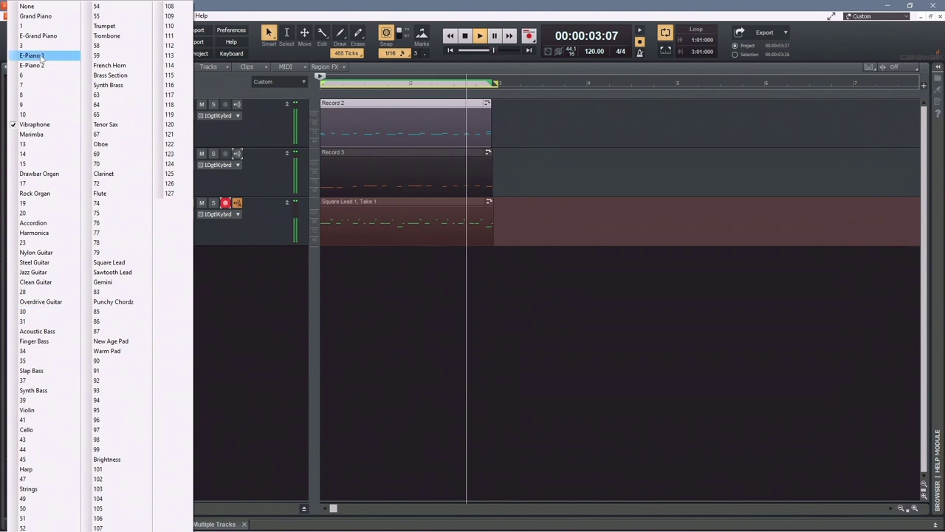
pyautogui.click(32, 56)
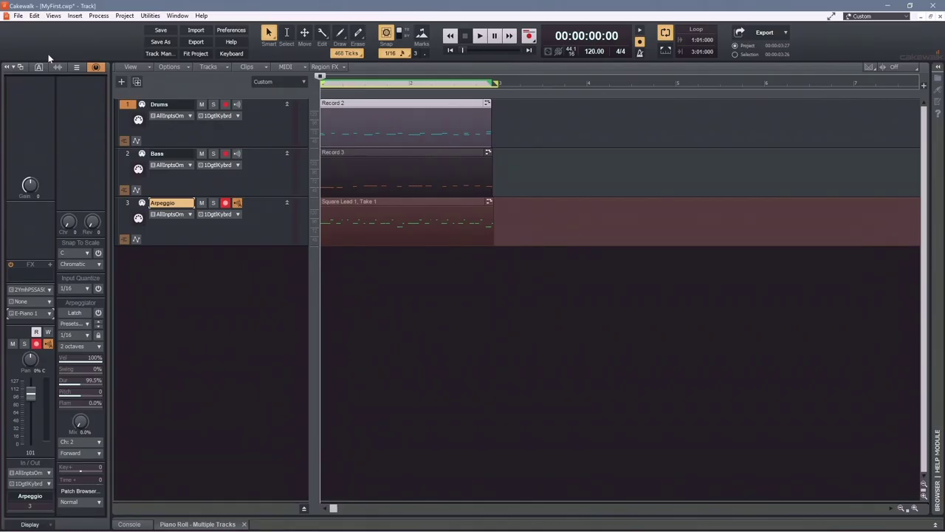
# Record a new E-Piano 1 take with count-in and open it in the piano roll.
pyautogui.press('r')
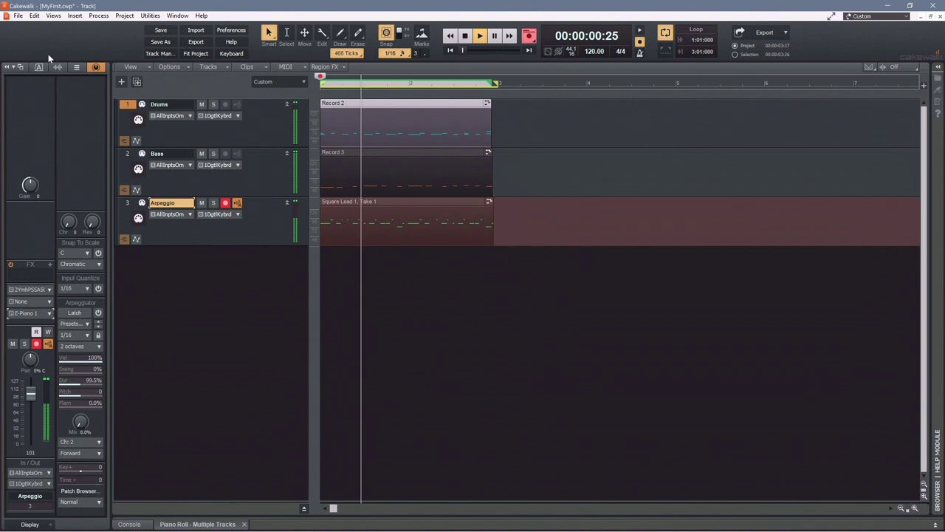
pyautogui.press('space')
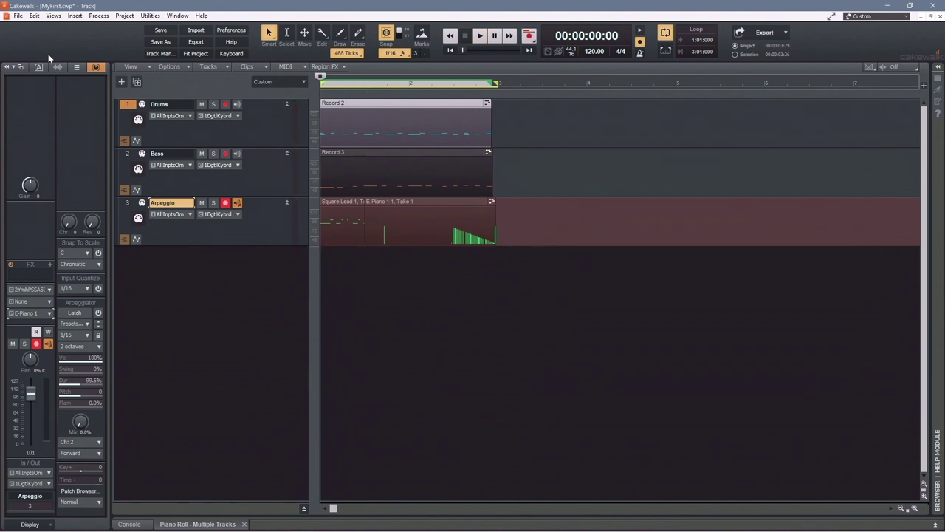
pyautogui.hotkey('ctrl', 'F4')
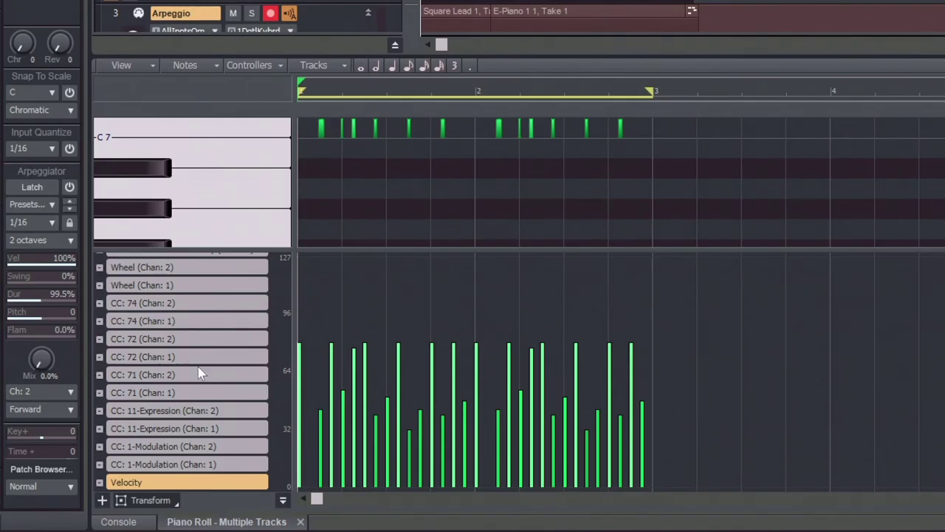
# Inspect the Pitch Bend Sensitivity, Wheel and CC 74 lanes on channels 2 and 1.
pyautogui.scroll(1, 179, 426)
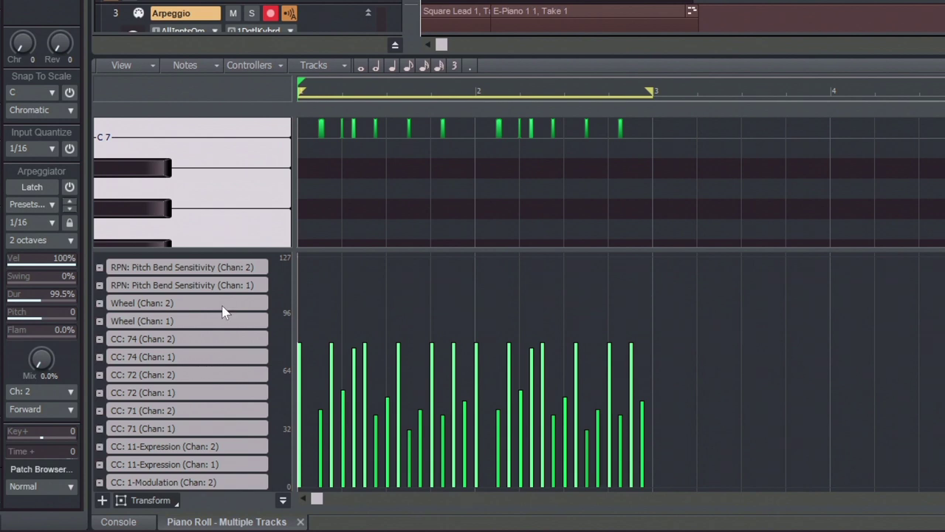
pyautogui.click(214, 269)
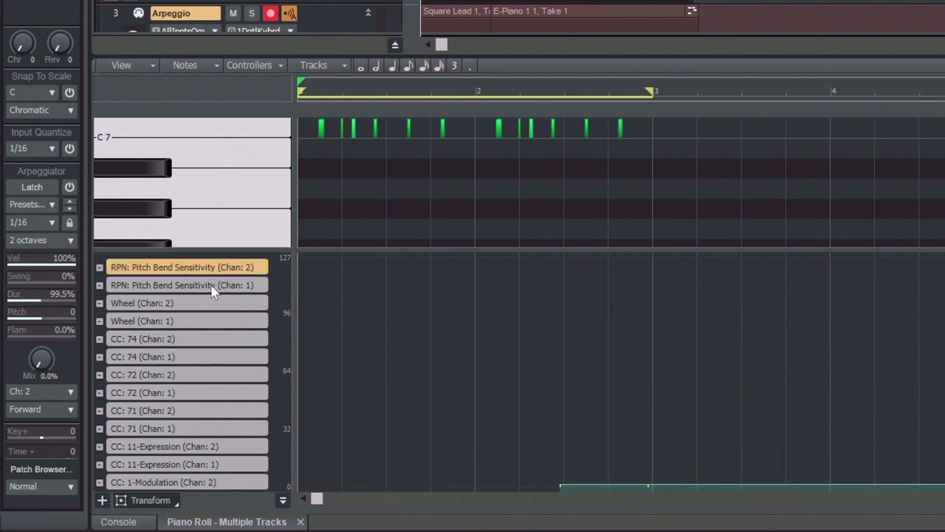
pyautogui.click(212, 286)
pyautogui.click(210, 306)
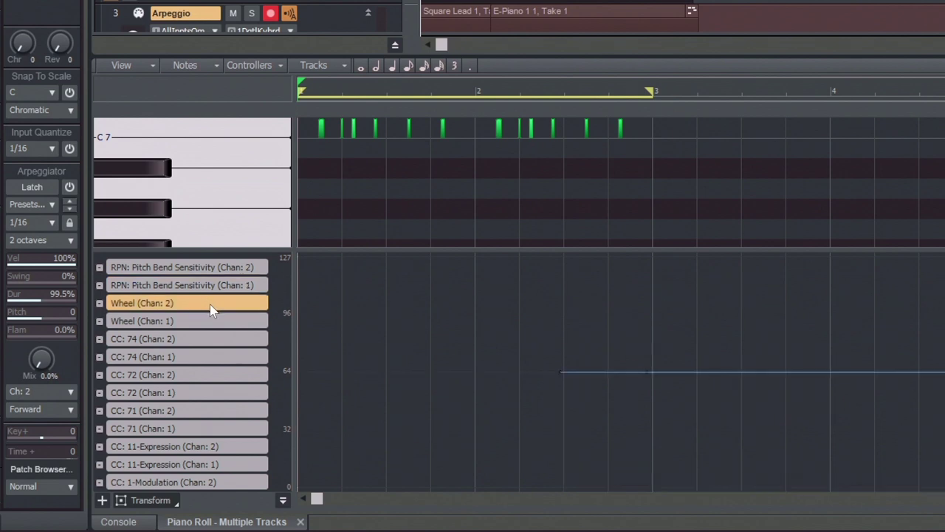
pyautogui.click(212, 324)
pyautogui.click(214, 341)
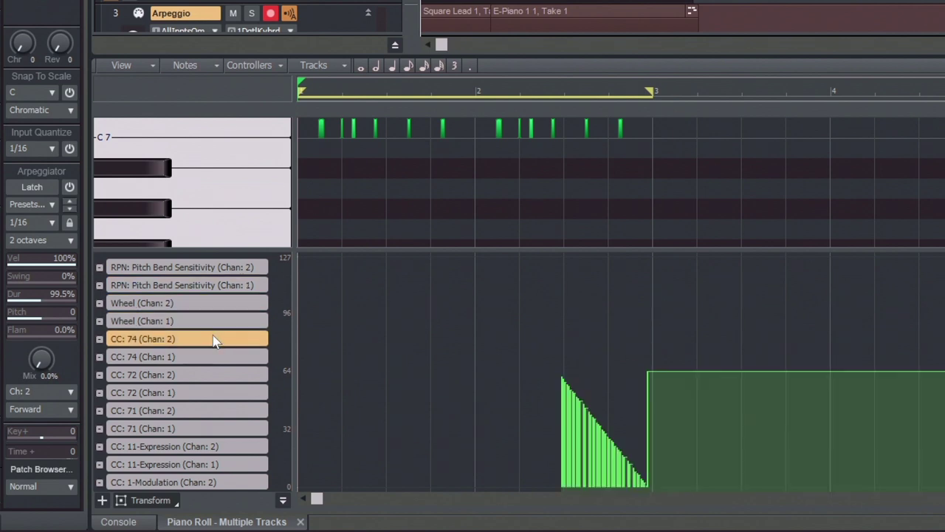
pyautogui.click(218, 355)
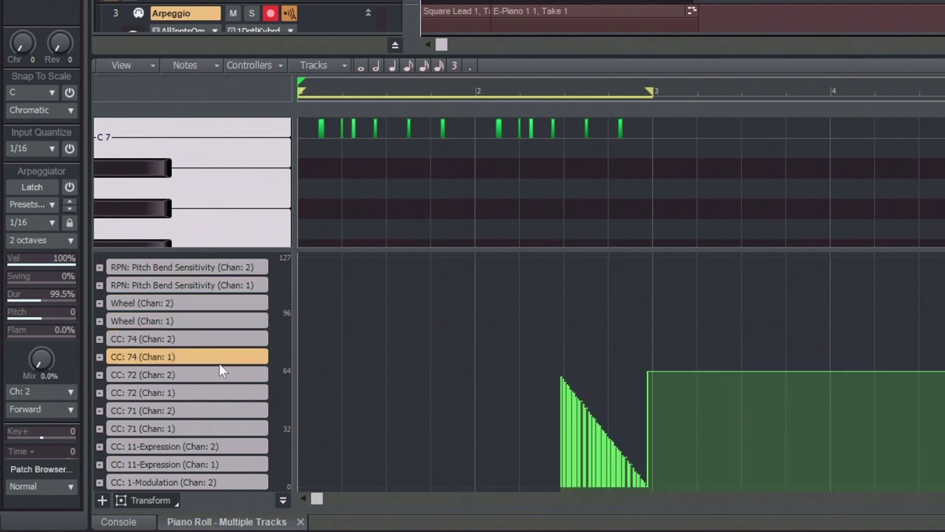
# Inspect the CC 72, CC 71, CC 11-Expression and CC 1-Modulation lanes on channels 2 and 1.
pyautogui.click(225, 377)
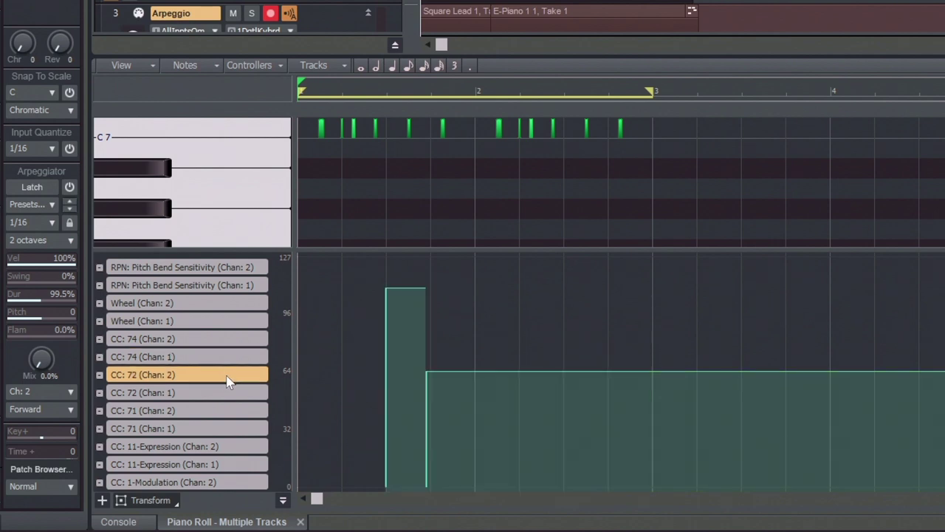
pyautogui.click(221, 394)
pyautogui.click(218, 412)
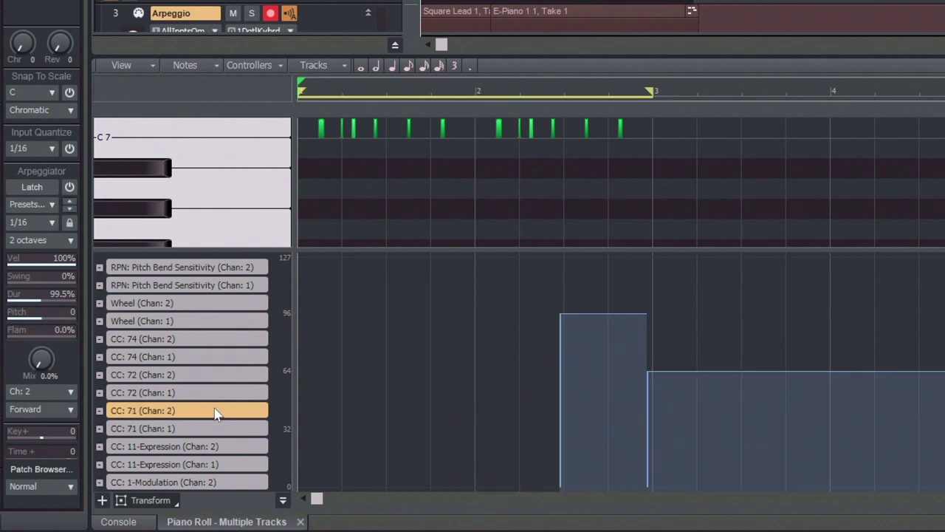
pyautogui.click(217, 432)
pyautogui.click(222, 447)
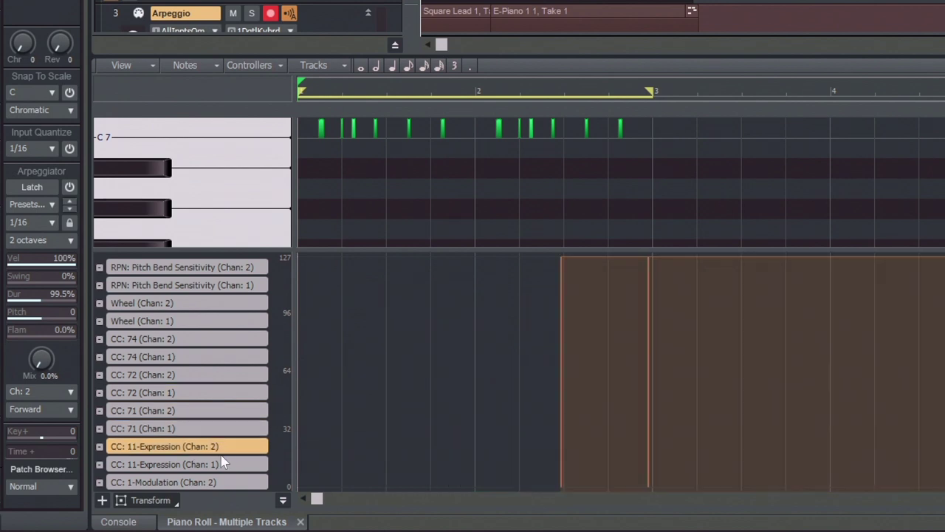
pyautogui.click(223, 465)
pyautogui.scroll(-1, 223, 467)
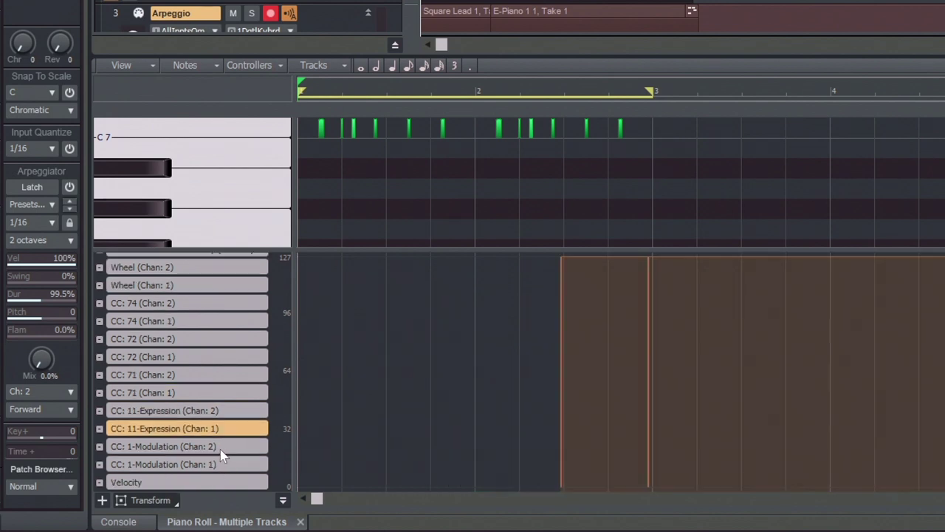
pyautogui.click(220, 448)
pyautogui.click(222, 466)
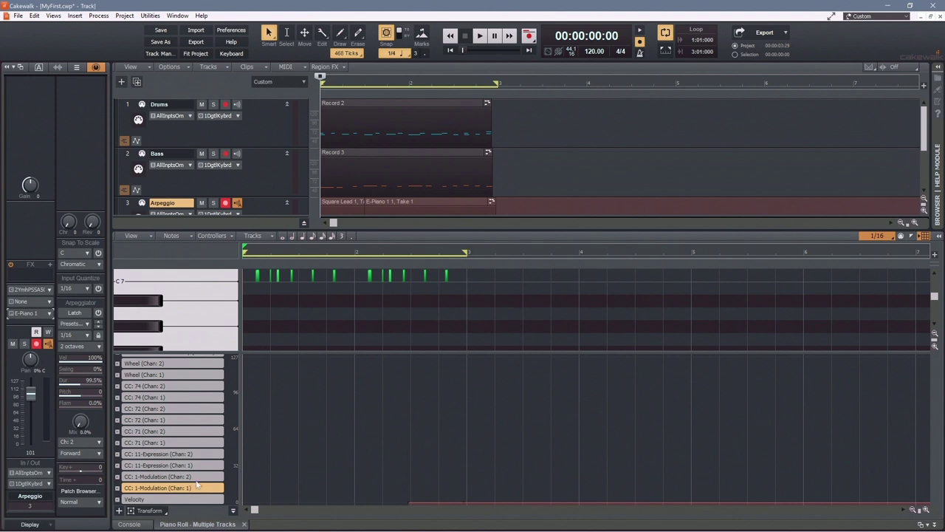
# Erase the recorded CC 74 data on channels 2 and 1, then draw a rising CC 74 ramp levelling near 72.
pyautogui.click(186, 392)
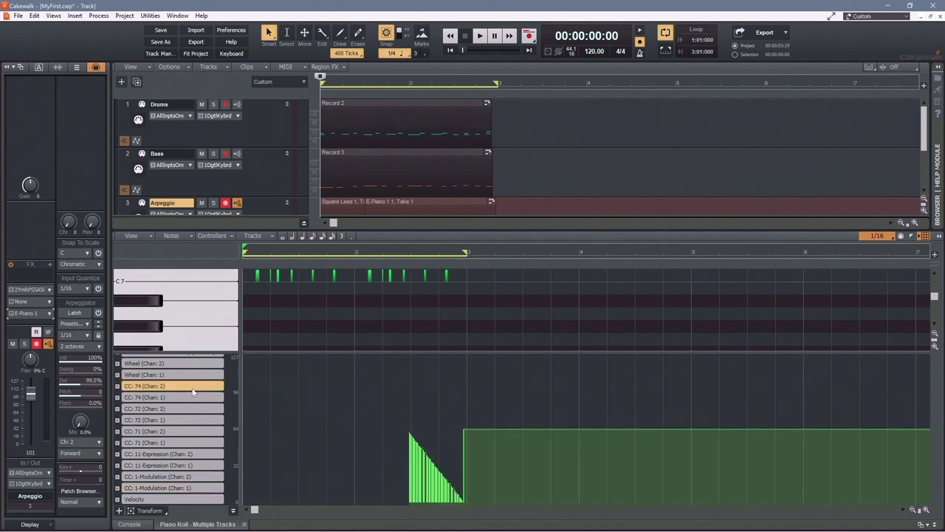
pyautogui.click(359, 34)
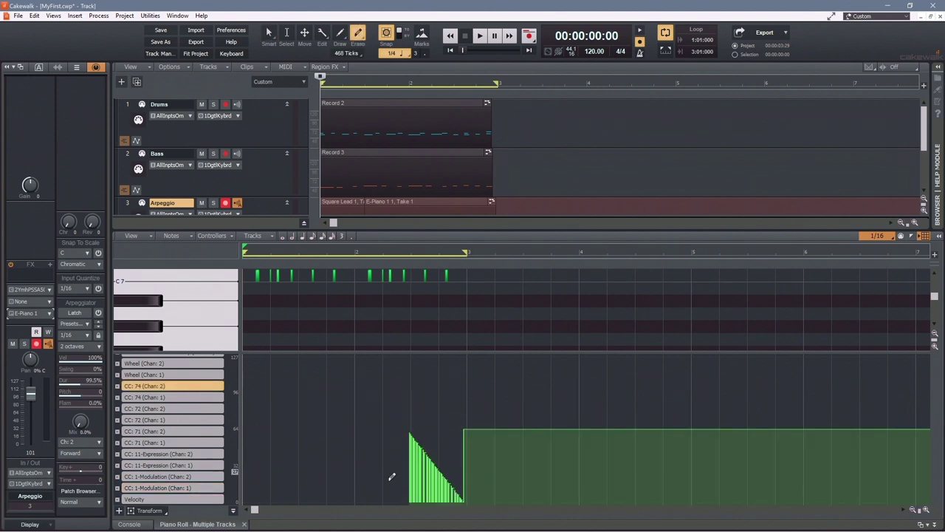
pyautogui.moveTo(395, 480); pyautogui.dragTo(538, 401)
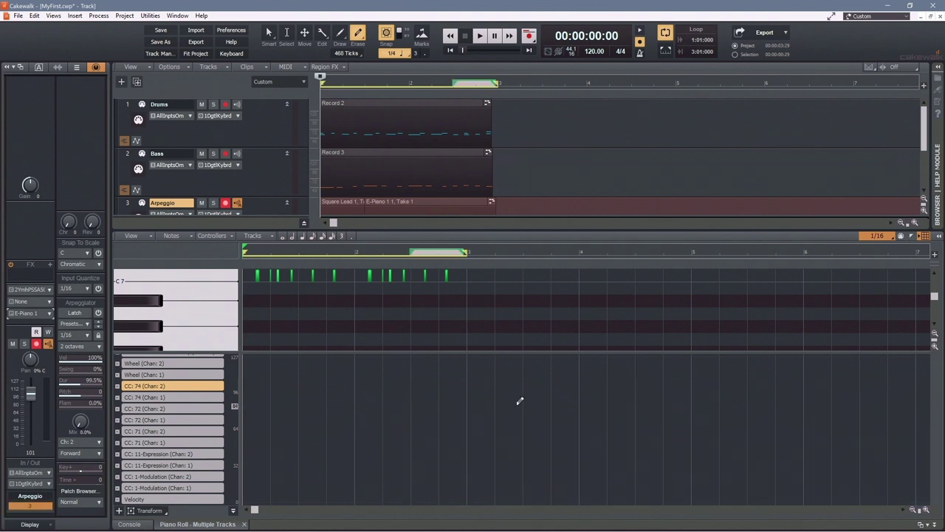
pyautogui.click(190, 398)
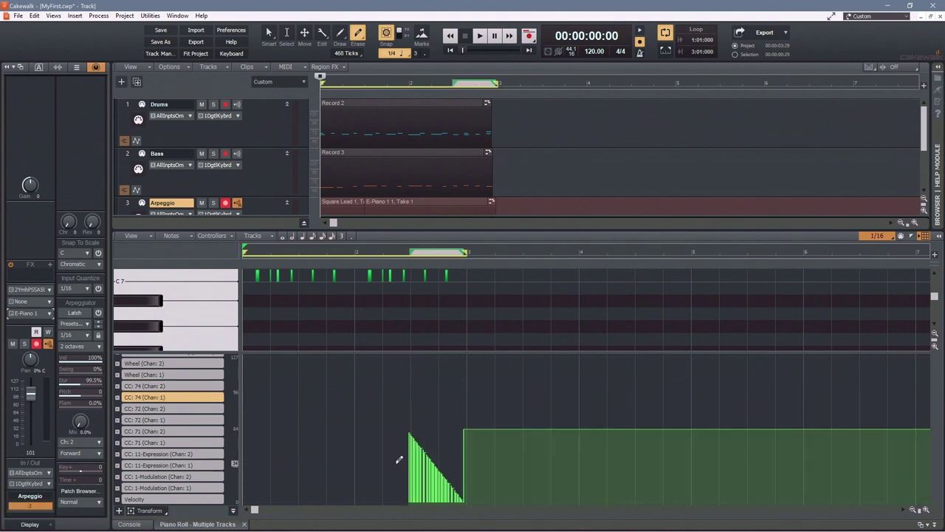
pyautogui.moveTo(396, 464)
pyautogui.mouseDown()
pyautogui.moveTo(513, 429)
pyautogui.moveTo(515, 418)
pyautogui.mouseUp()
pyautogui.click(269, 33)
pyautogui.moveTo(332, 493)
pyautogui.mouseDown()
pyautogui.moveTo(367, 473)
pyautogui.moveTo(407, 413)
pyautogui.mouseUp()
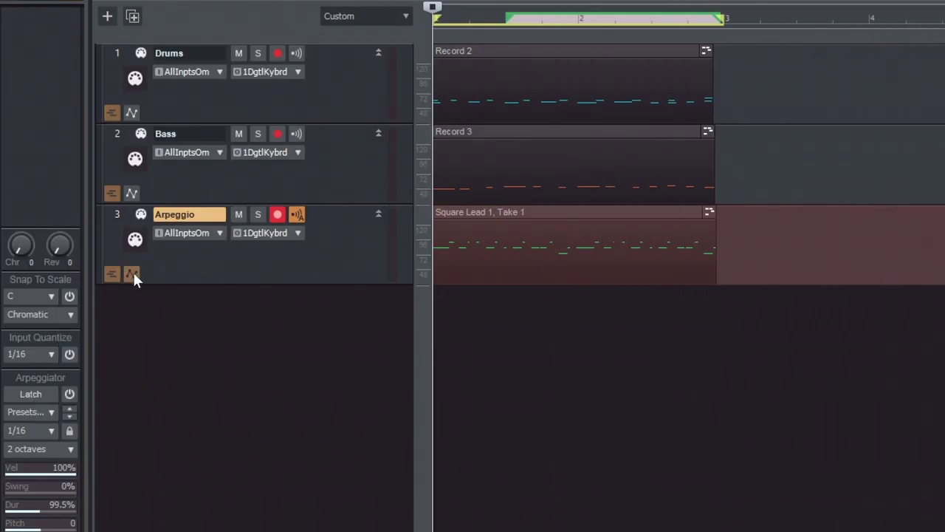
# Add a MIDI automation envelope for controller 71, channel 1, on the Arpeggio track.
pyautogui.click(131, 273)
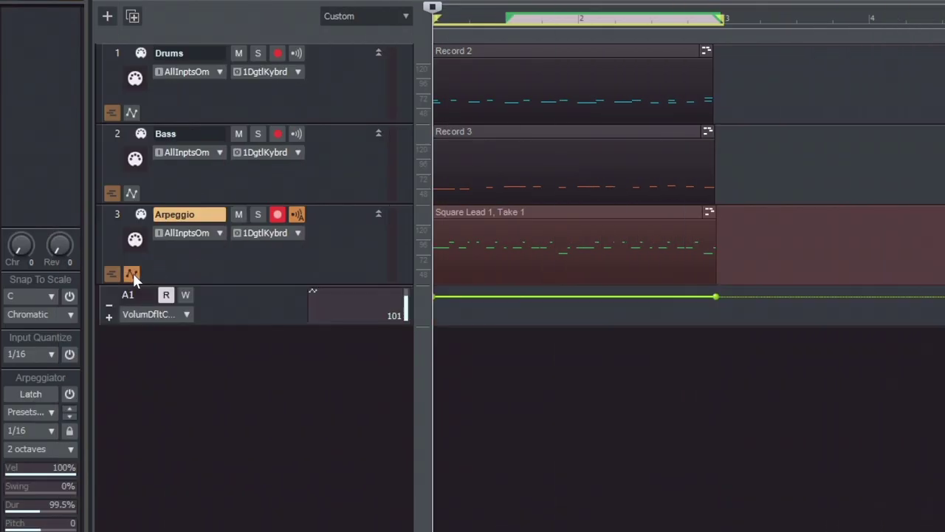
pyautogui.click(185, 310)
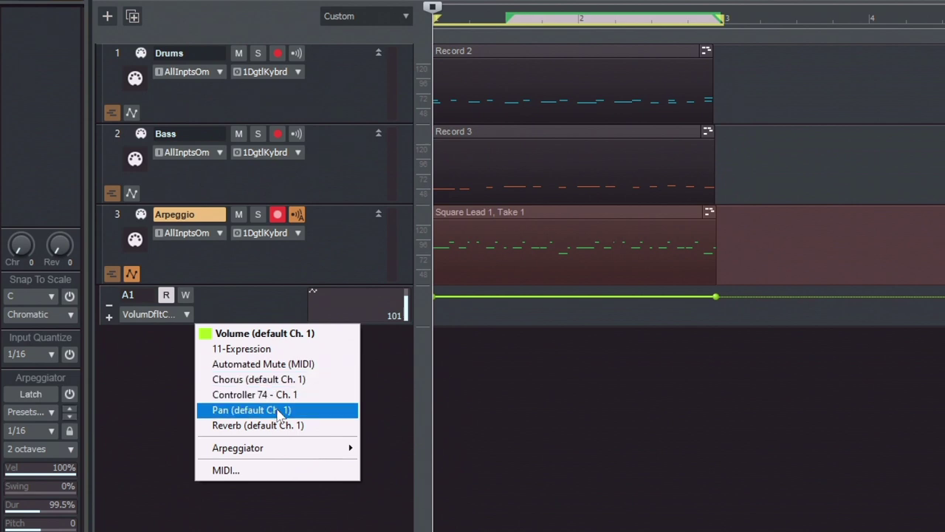
pyautogui.click(258, 472)
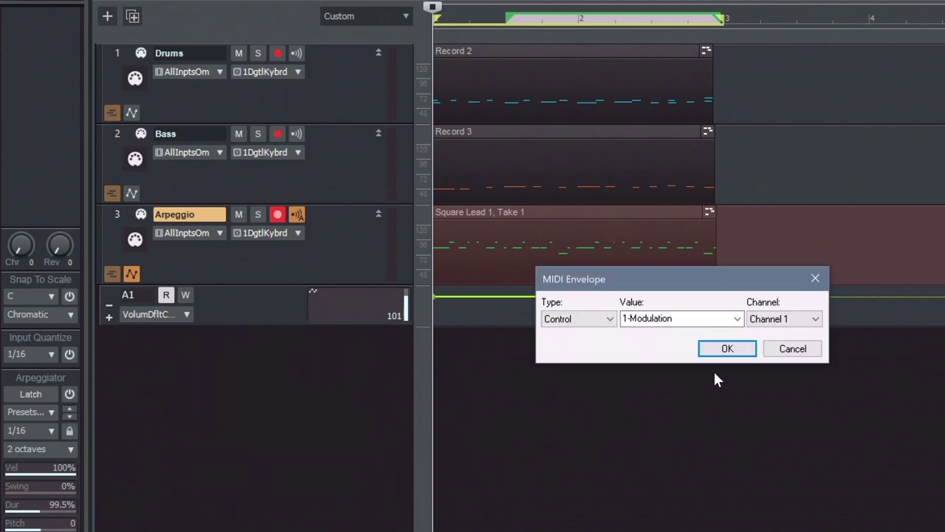
pyautogui.click(738, 322)
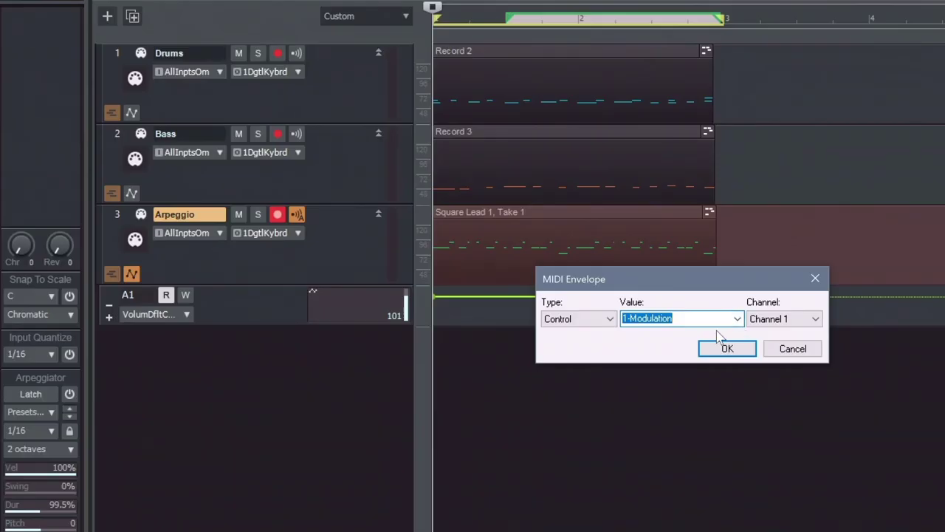
pyautogui.write('71')
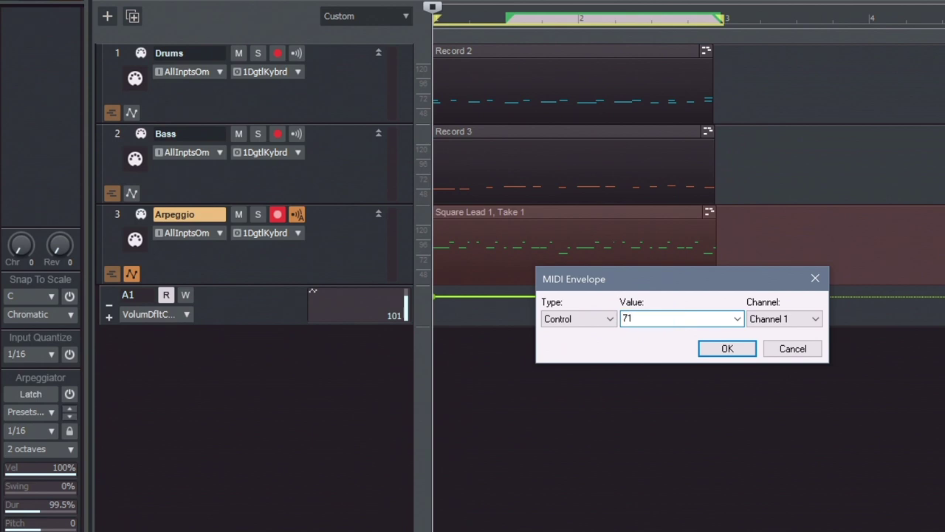
pyautogui.press('Return')
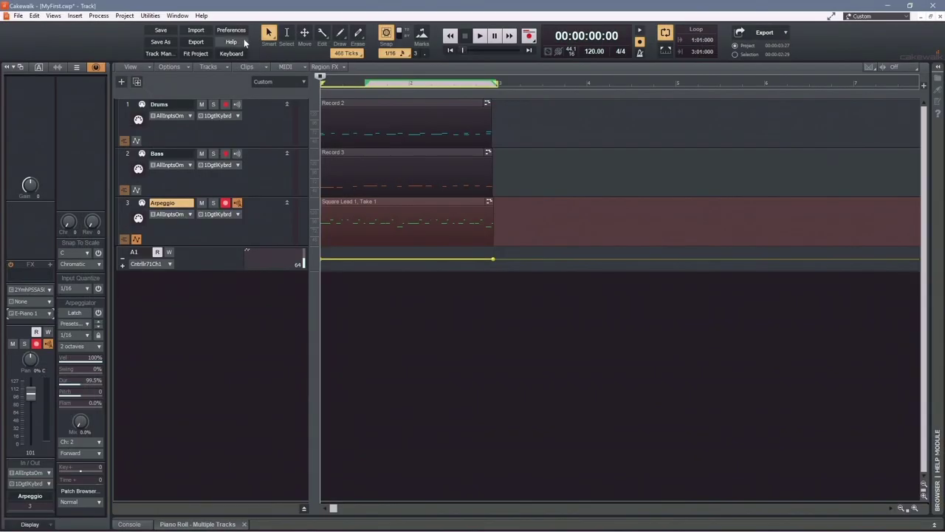
# Assign the Yamaha PSS-A50 controller names list to the PSS-A50 instrument's Controller Names in Preferences.
pyautogui.click(242, 32)
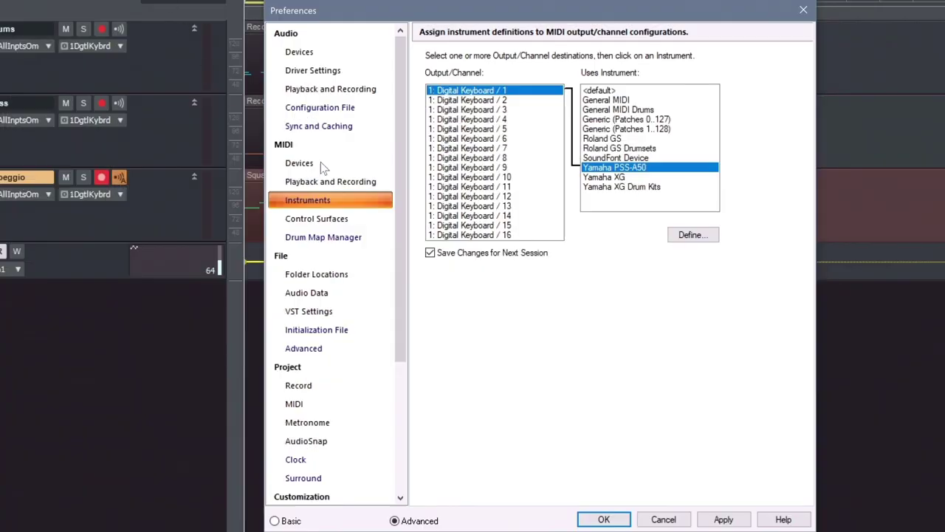
pyautogui.click(620, 241)
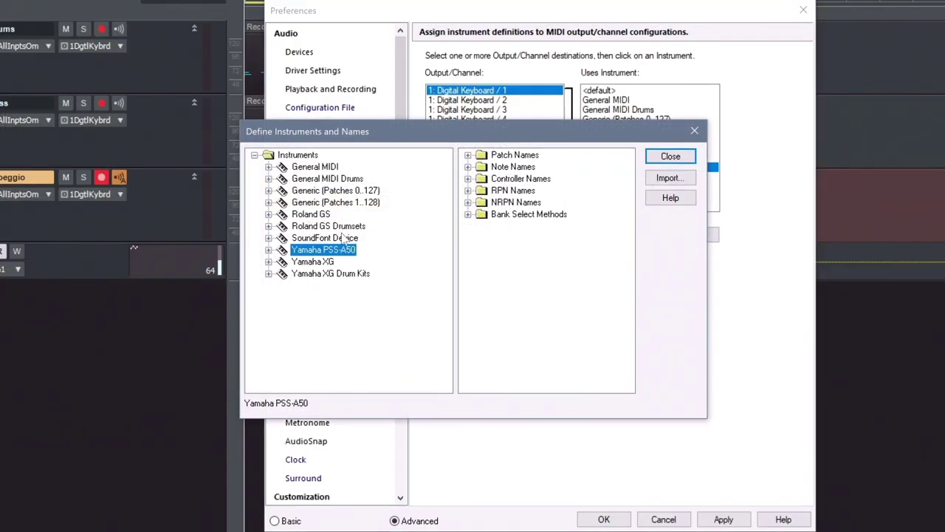
pyautogui.click(269, 249)
pyautogui.click(468, 179)
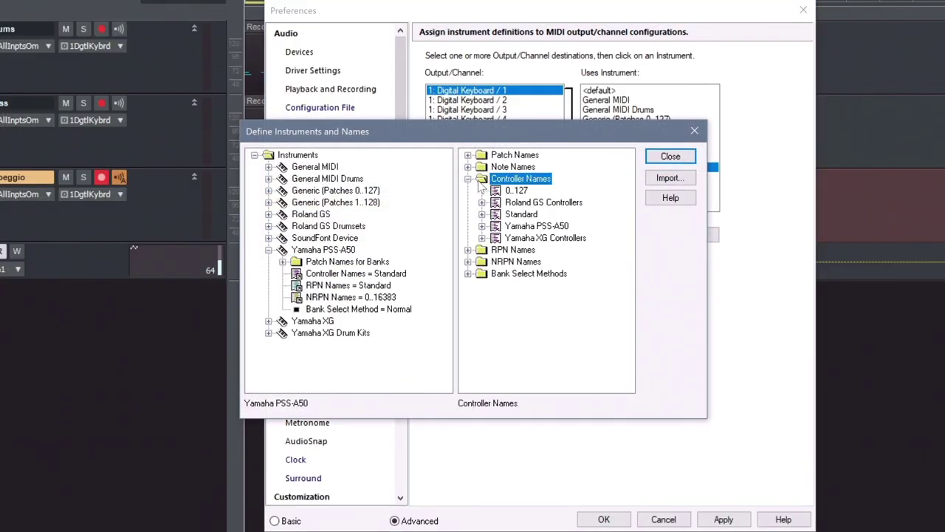
pyautogui.rightClick(521, 178)
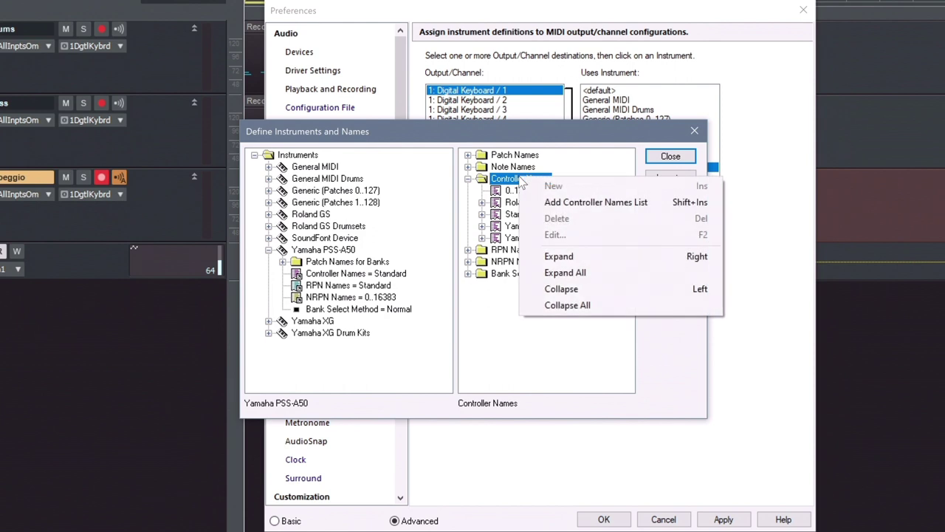
pyautogui.click(556, 203)
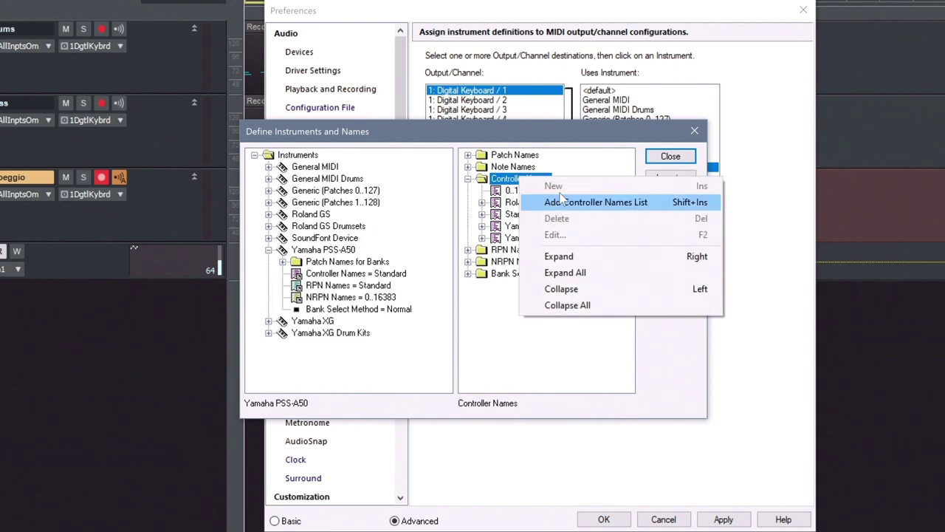
pyautogui.click(483, 226)
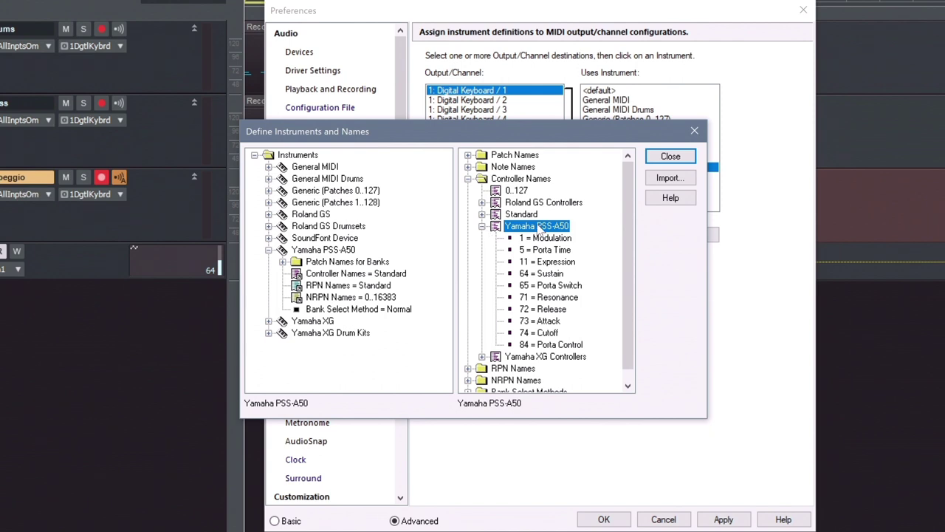
pyautogui.moveTo(541, 227); pyautogui.dragTo(374, 275)
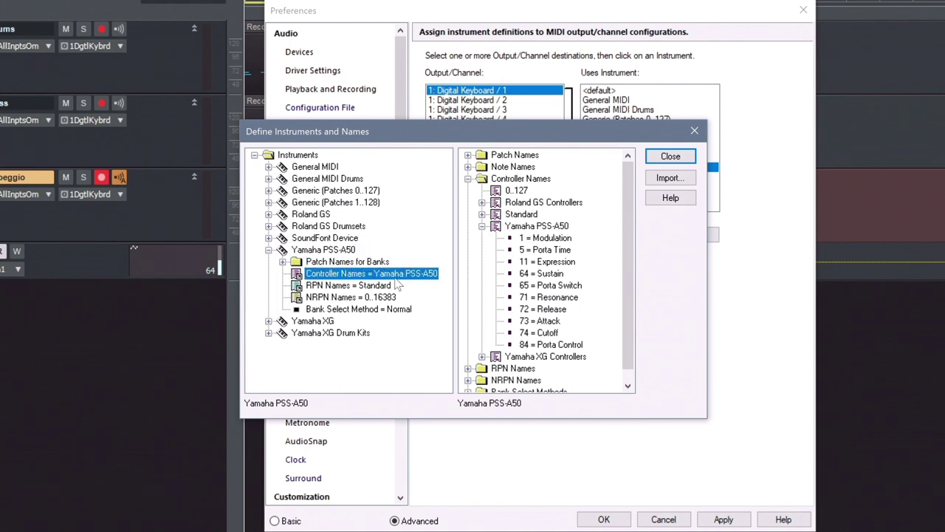
pyautogui.click(670, 156)
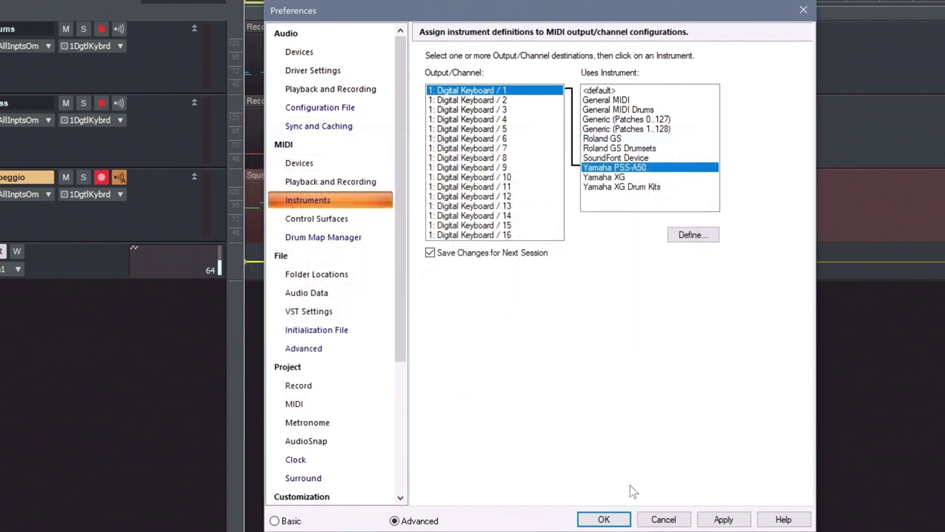
pyautogui.click(604, 519)
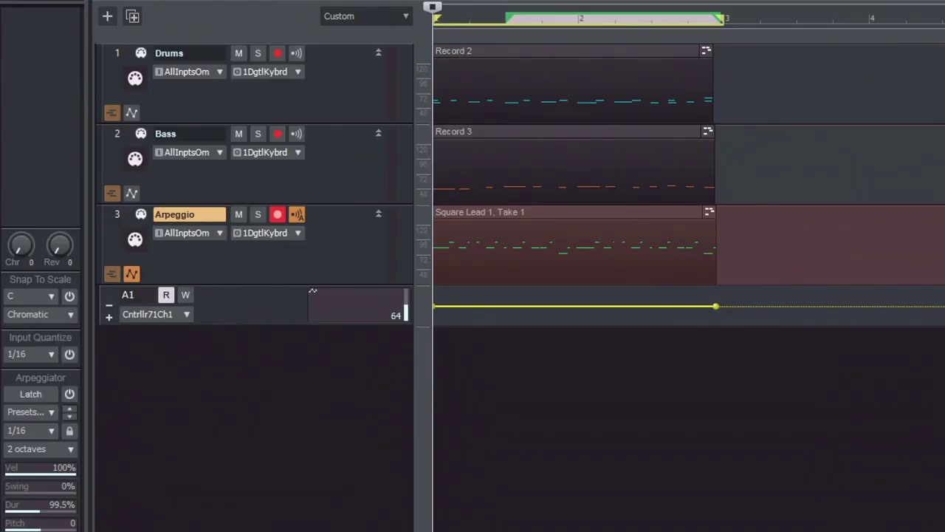
# Switch the Arpeggio automation lane to the MIDI Cutoff controller.
pyautogui.click(187, 315)
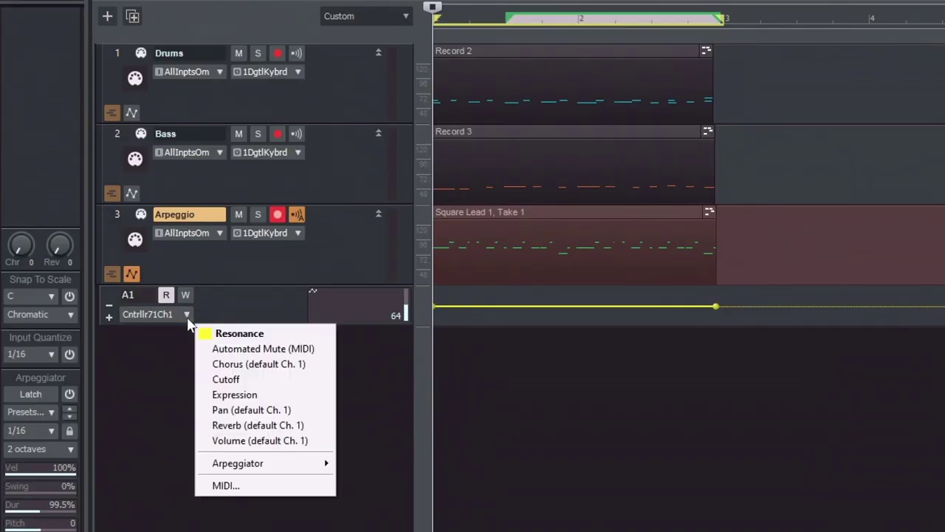
pyautogui.click(274, 485)
pyautogui.click(738, 321)
pyautogui.click(650, 418)
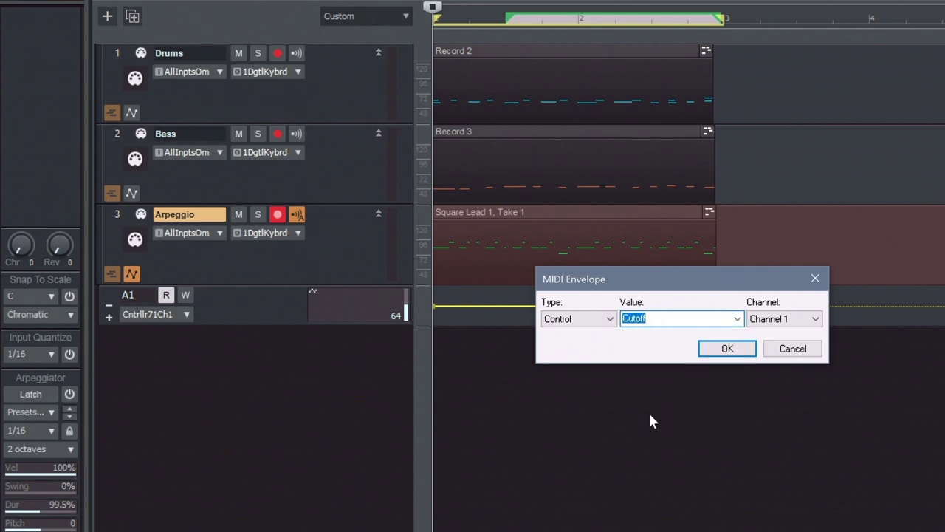
pyautogui.click(729, 350)
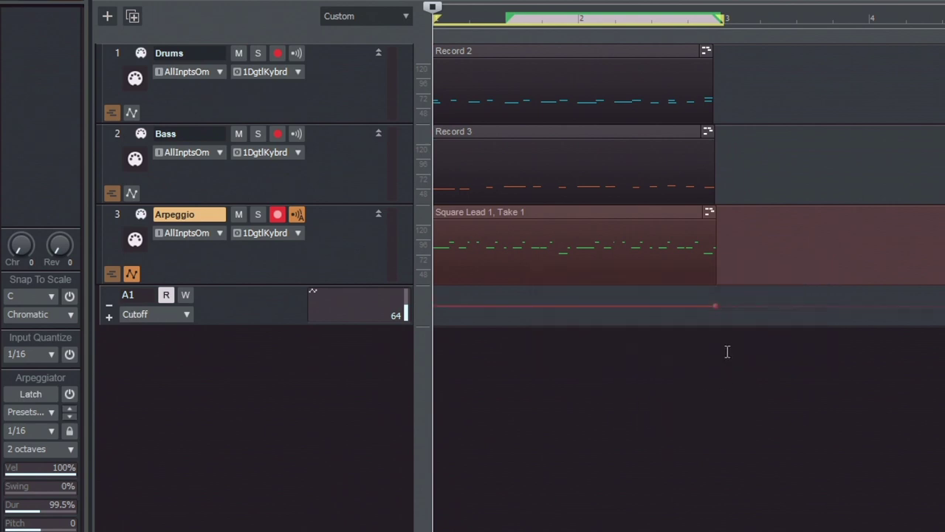
# Shape the Cutoff envelope to rise from 0 to 127, then add automation lane A2.
pyautogui.click(607, 306)
pyautogui.moveTo(607, 305); pyautogui.dragTo(650, 290)
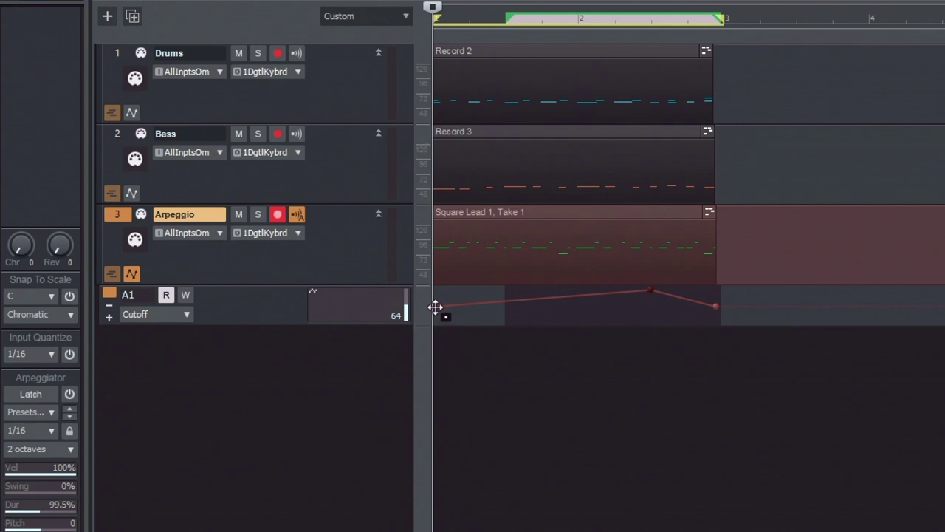
pyautogui.moveTo(441, 306); pyautogui.dragTo(436, 323)
pyautogui.click(108, 317)
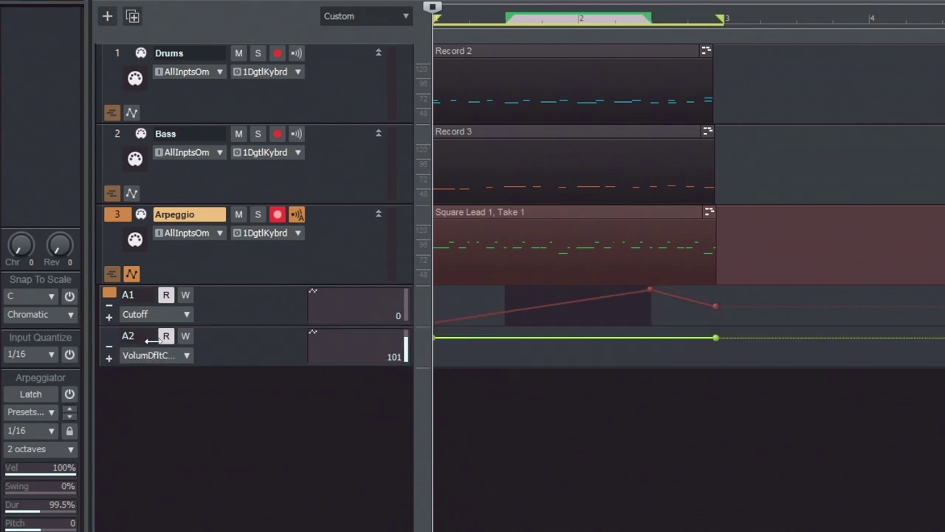
pyautogui.click(185, 356)
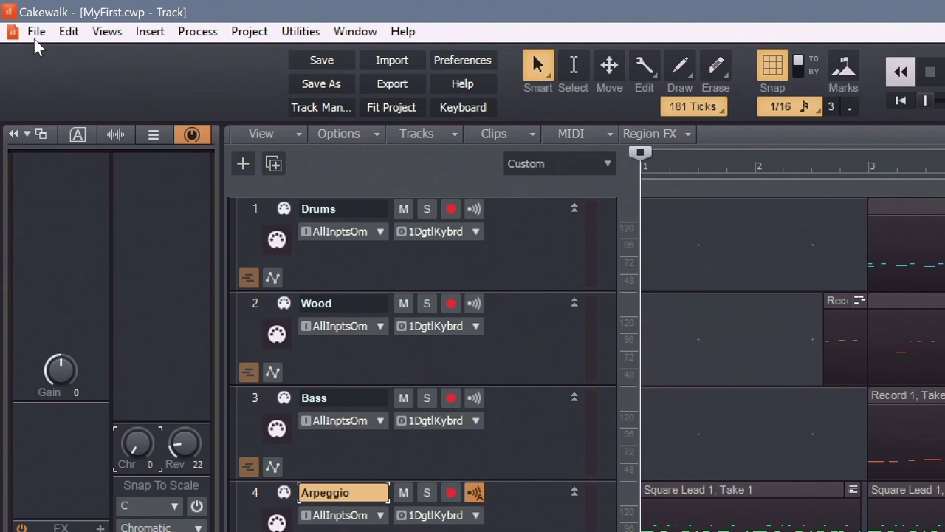
# Save the project as the Standard MIDI File MyFirst.mid, then play and pause it in the media player.
pyautogui.click(18, 15)
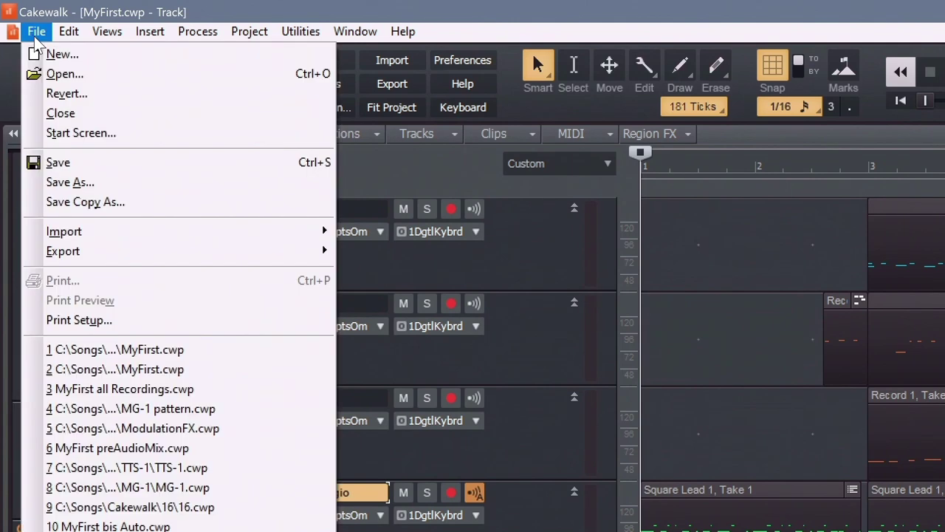
pyautogui.moveTo(115, 252)
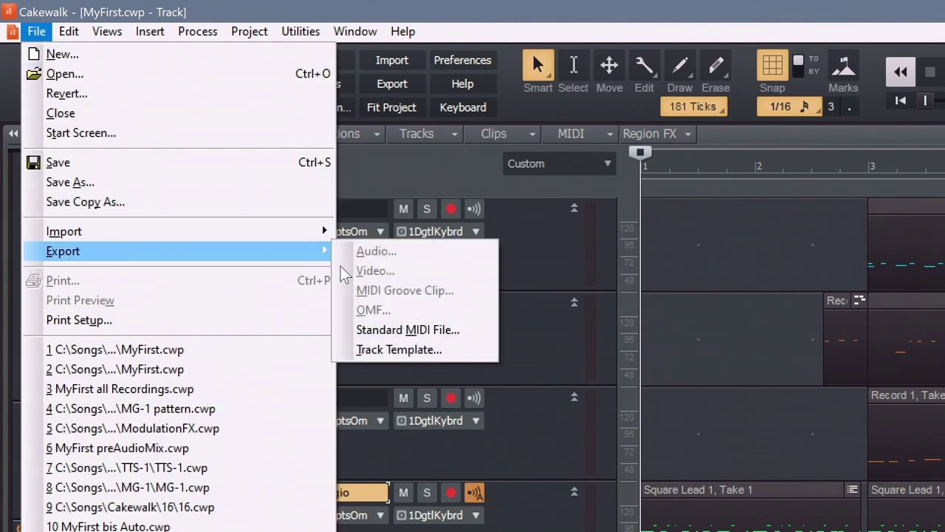
pyautogui.click(405, 329)
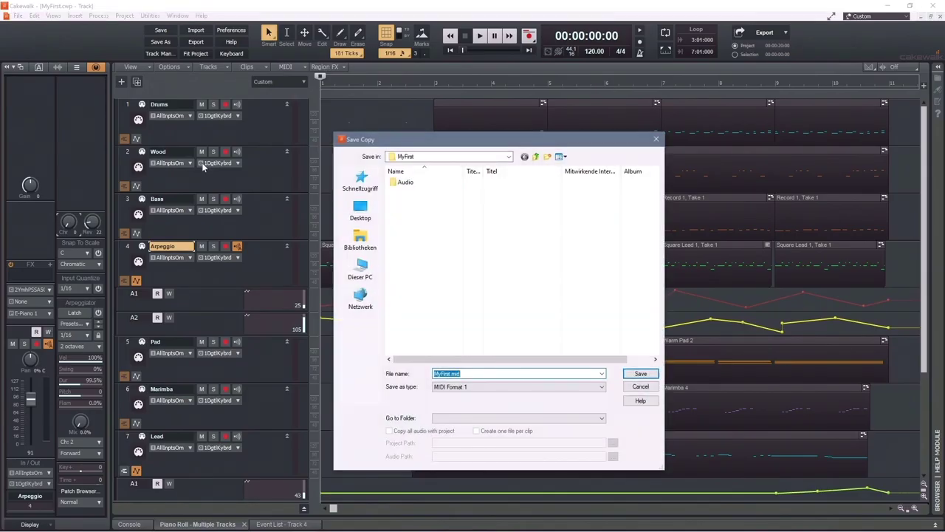
pyautogui.press('Return')
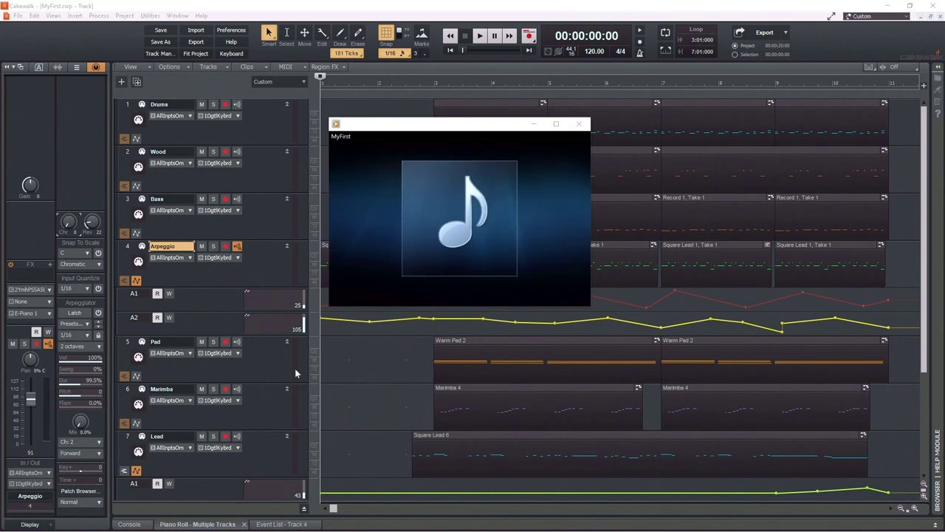
pyautogui.moveTo(441, 297)
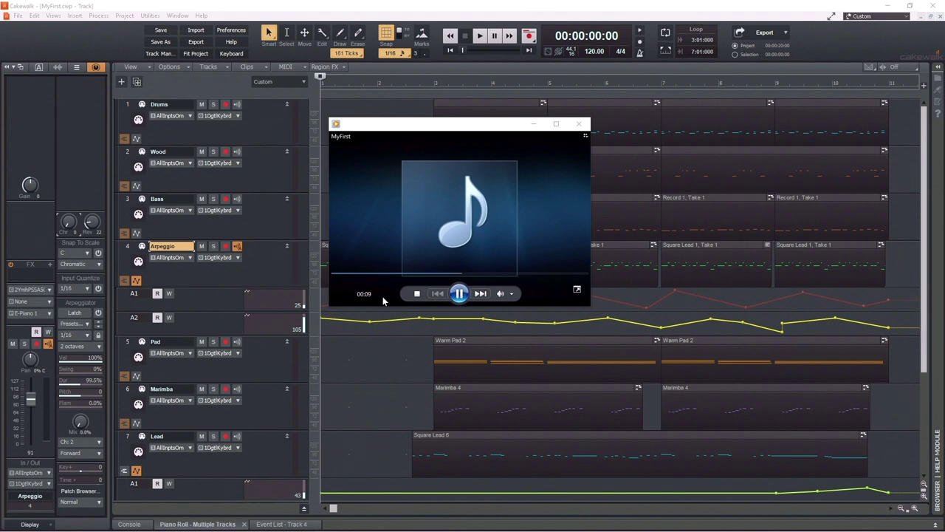
pyautogui.click(459, 295)
# Close the media player window.
pyautogui.click(579, 123)
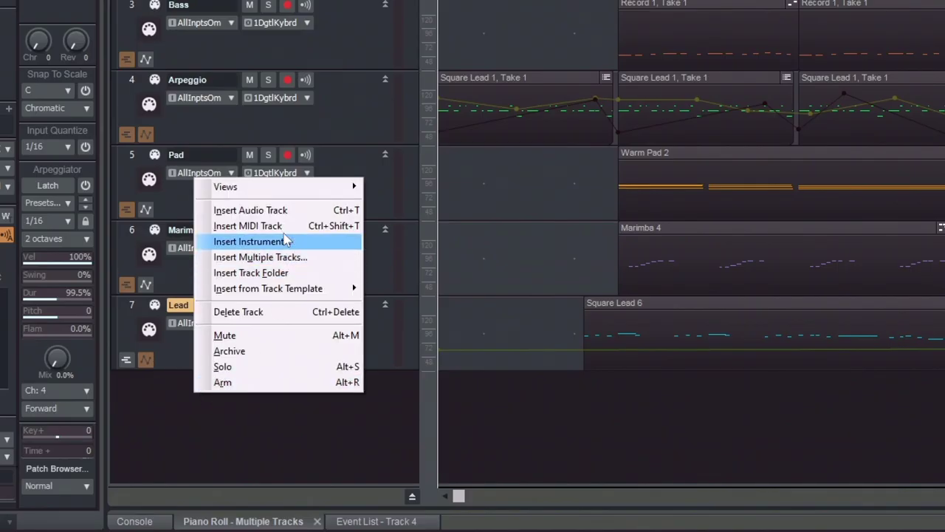
pyautogui.click(279, 212)
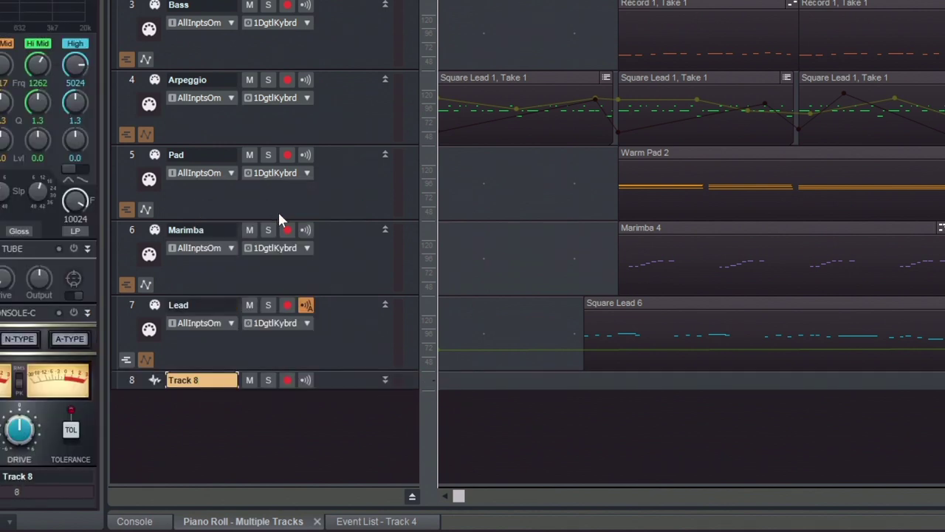
pyautogui.click(384, 381)
pyautogui.click(231, 417)
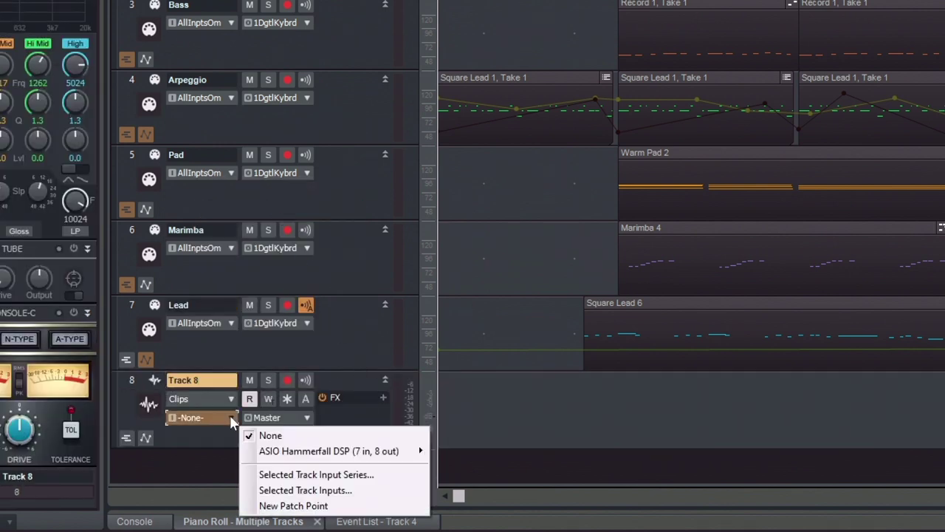
pyautogui.moveTo(255, 451)
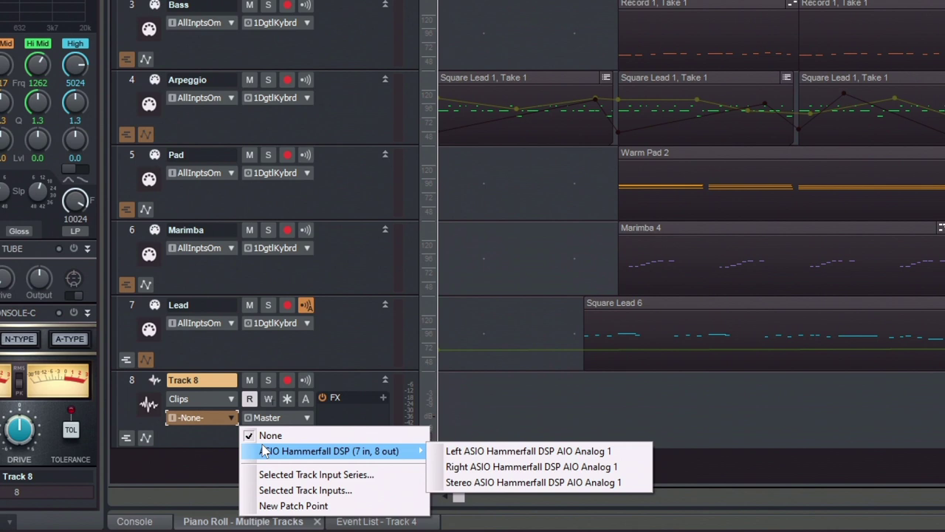
pyautogui.click(481, 484)
pyautogui.click(287, 381)
pyautogui.press('r')
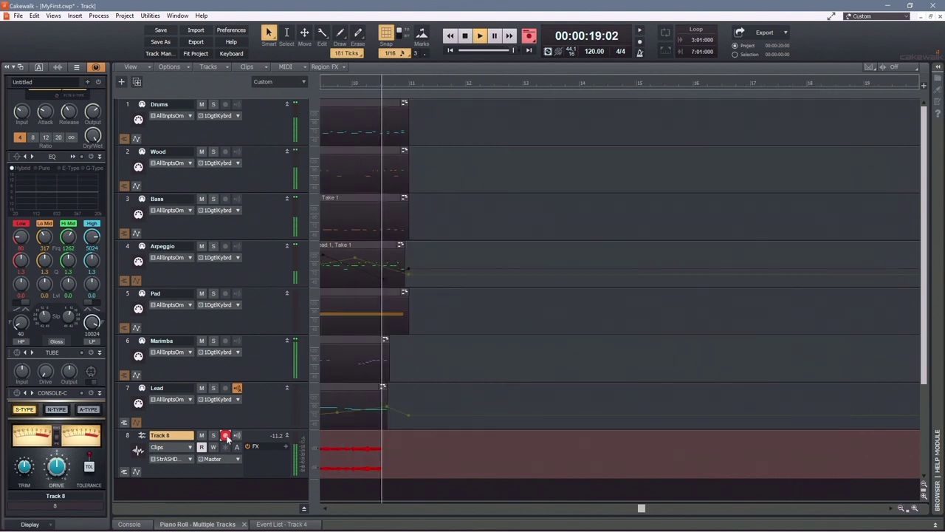
pyautogui.press('space')
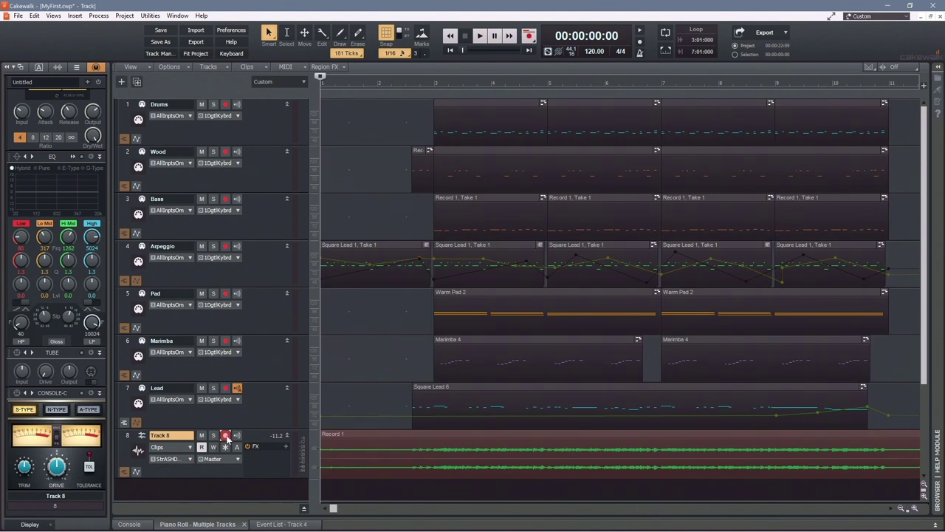
pyautogui.click(213, 435)
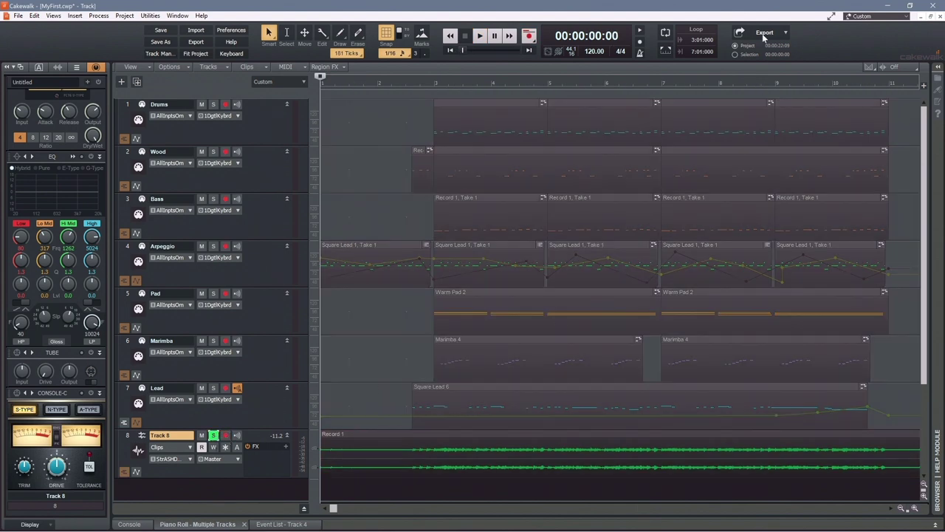
# Mix down the project to MyFirst.mp3 with the 192 kbps stereo MP3 settings.
pyautogui.click(762, 33)
pyautogui.moveTo(771, 63)
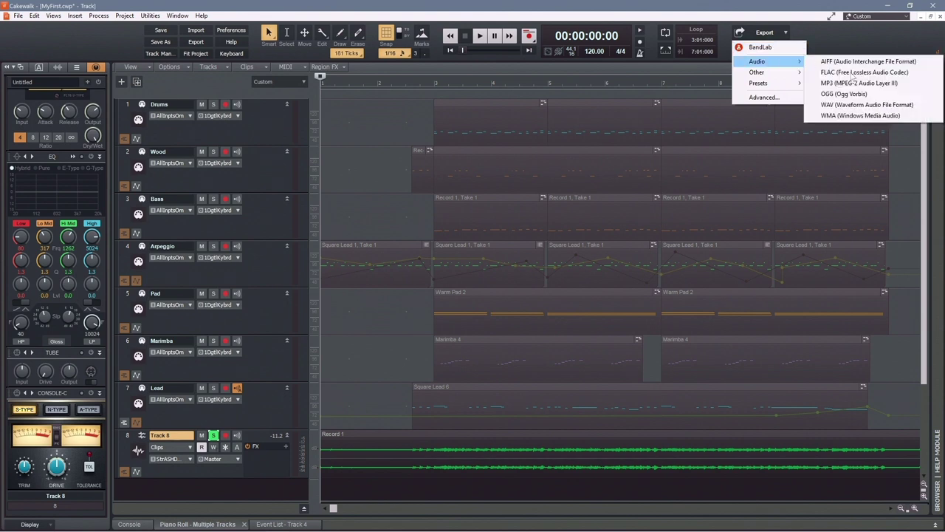
pyautogui.click(874, 83)
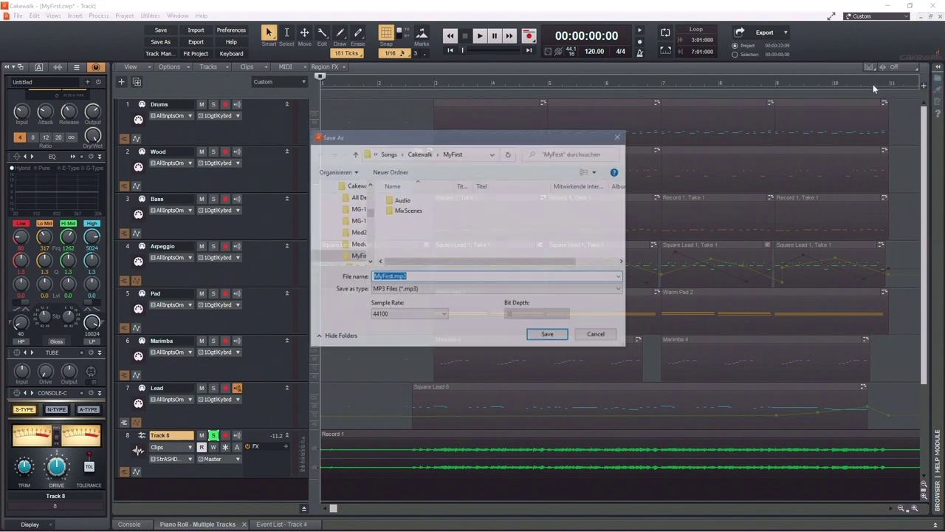
pyautogui.click(553, 339)
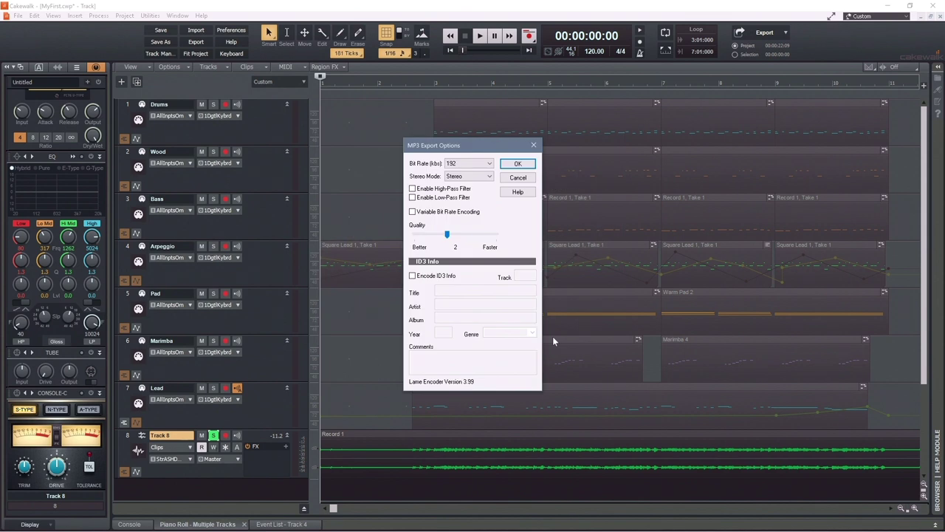
pyautogui.click(515, 162)
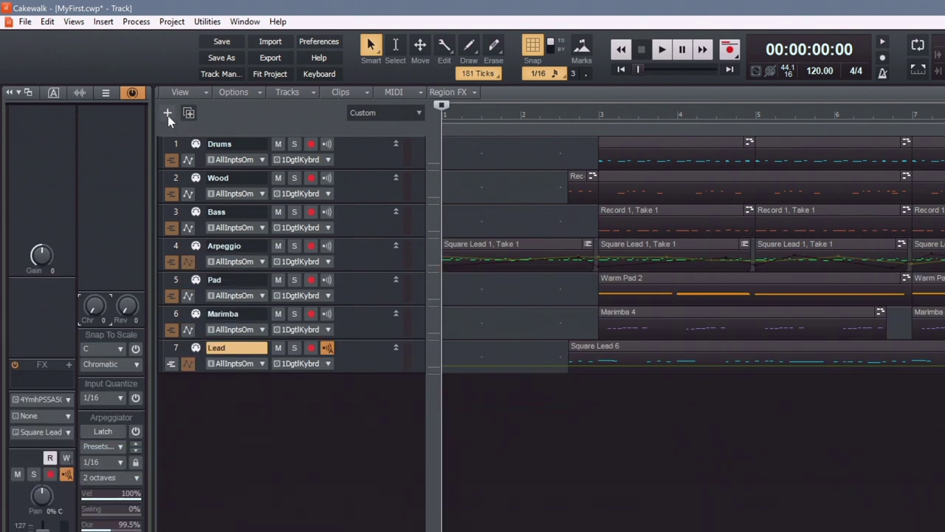
# Create seven audio tracks with input Left ASIO Hammerfall Analog 1.
pyautogui.click(168, 115)
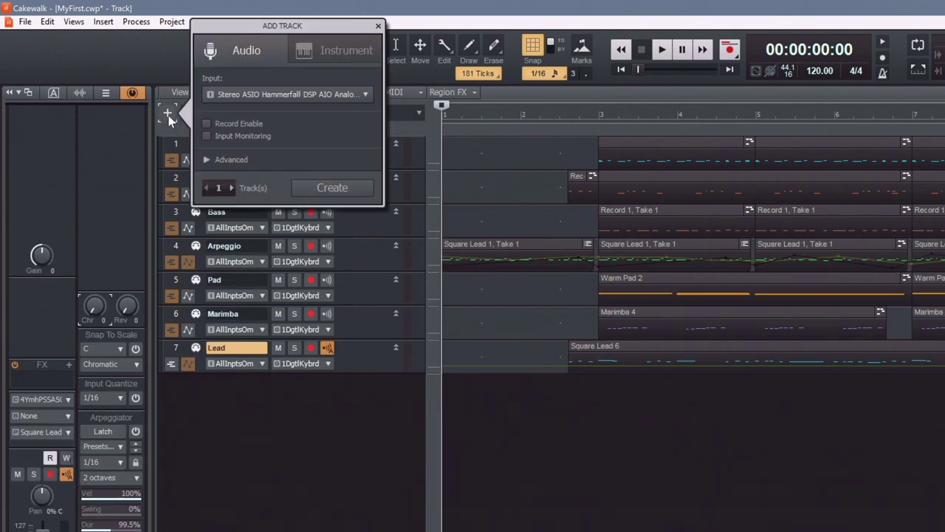
pyautogui.click(367, 95)
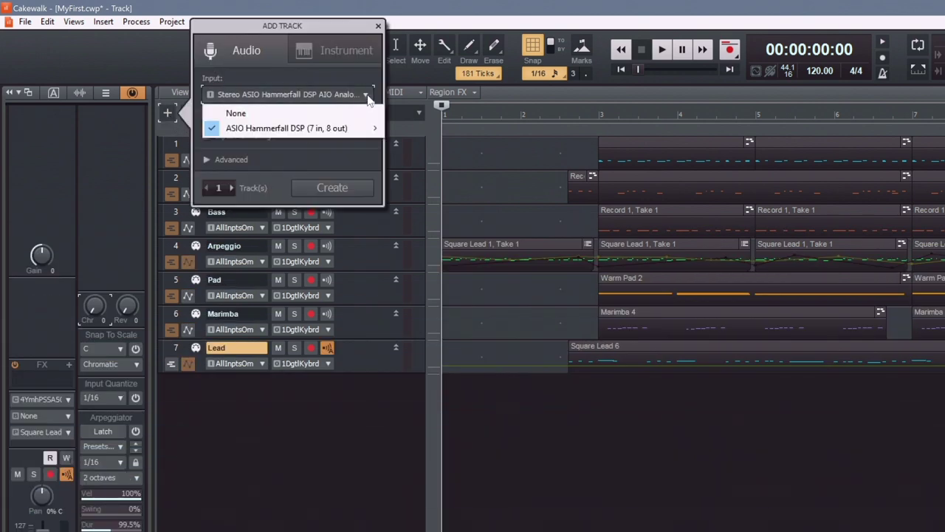
pyautogui.moveTo(339, 129)
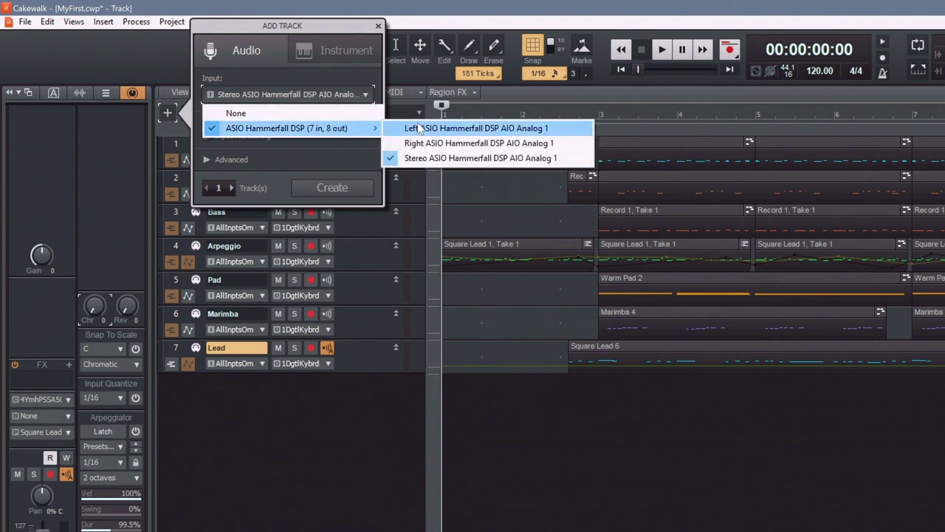
pyautogui.click(419, 128)
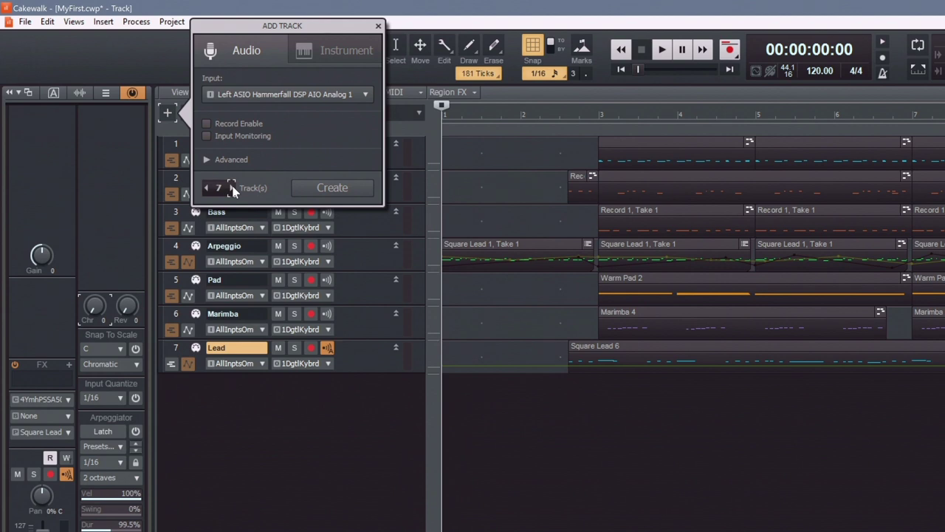
pyautogui.click(330, 188)
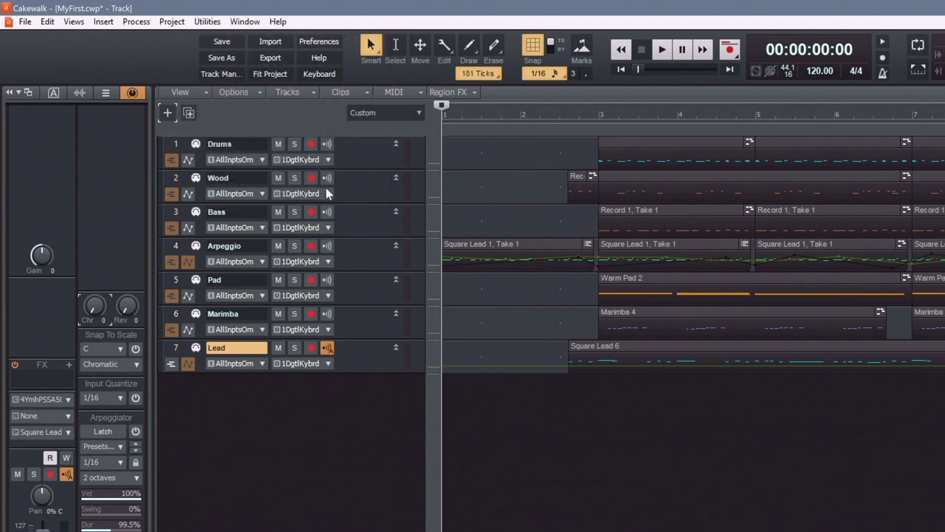
# Rename track 8 'Drums', arm it for recording, and solo the MIDI Drums track.
pyautogui.doubleClick(221, 381)
pyautogui.write('D')
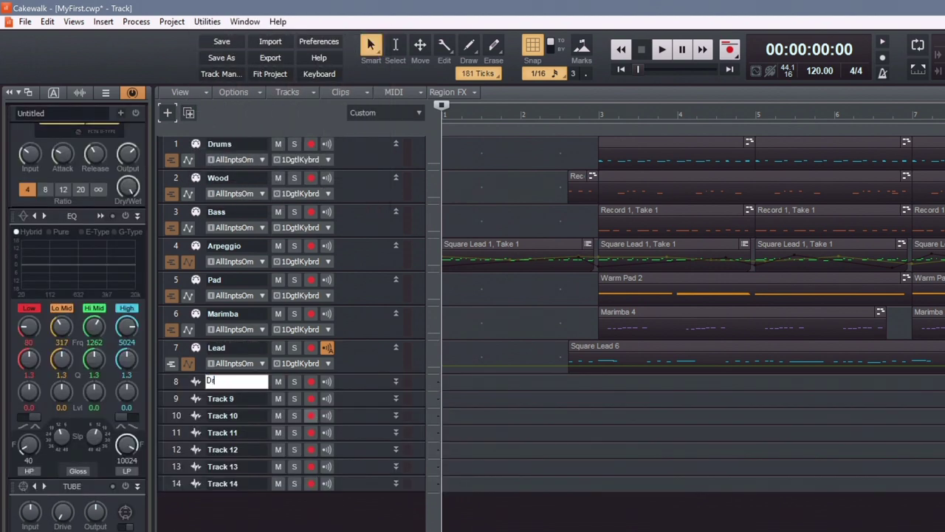
pyautogui.write('rums')
pyautogui.press('Return')
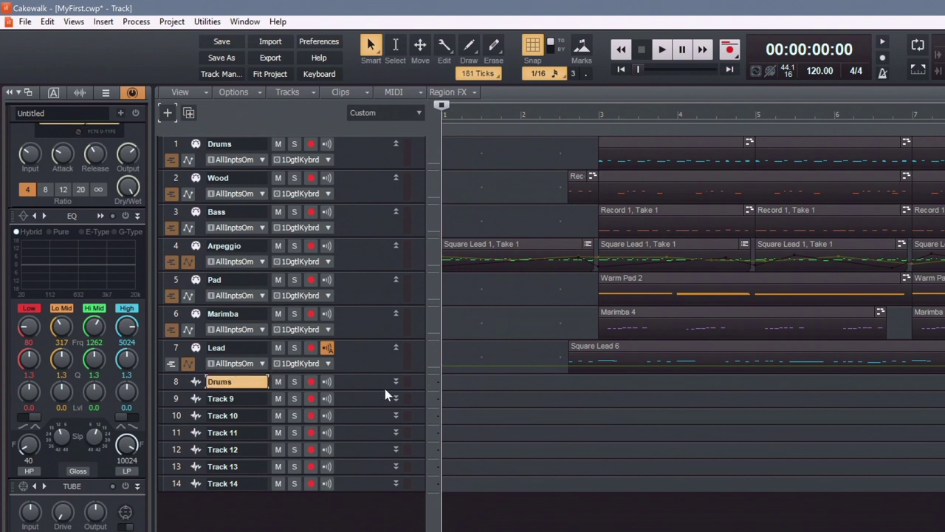
pyautogui.click(396, 382)
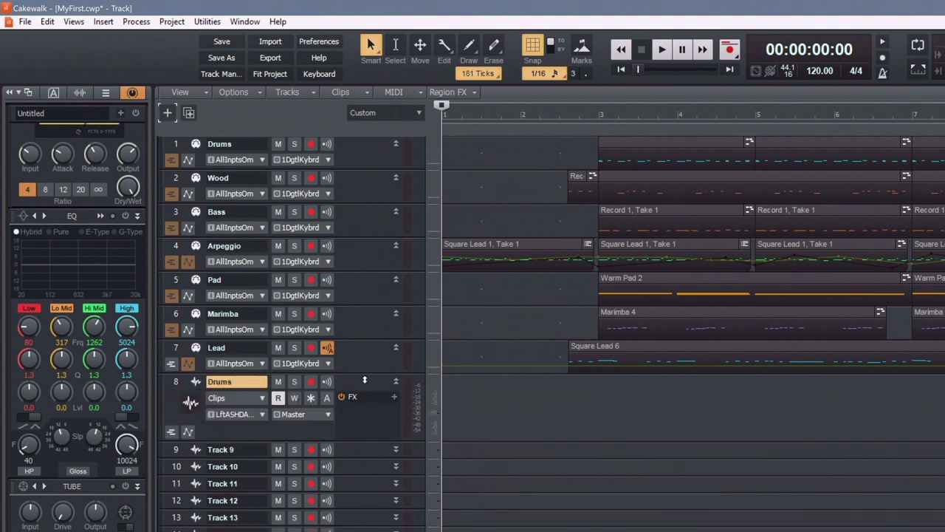
pyautogui.click(311, 381)
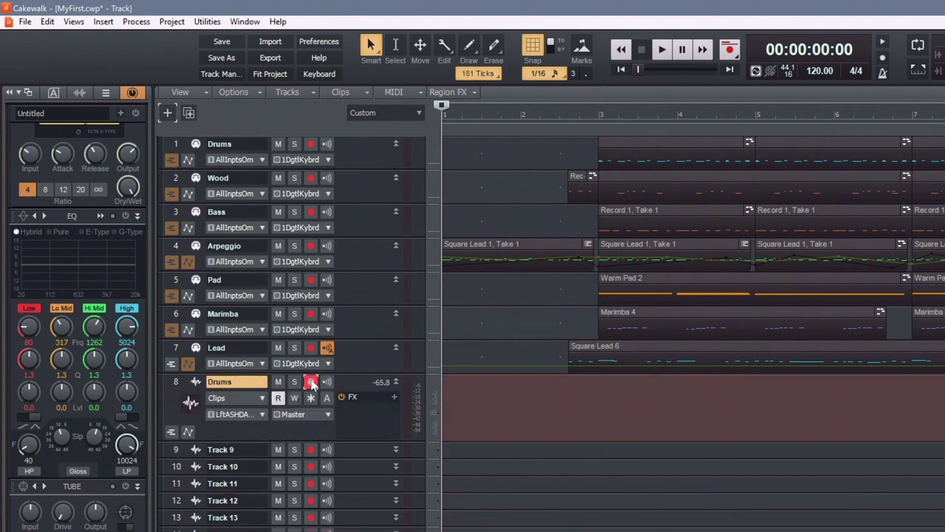
pyautogui.click(294, 144)
pyautogui.click(349, 152)
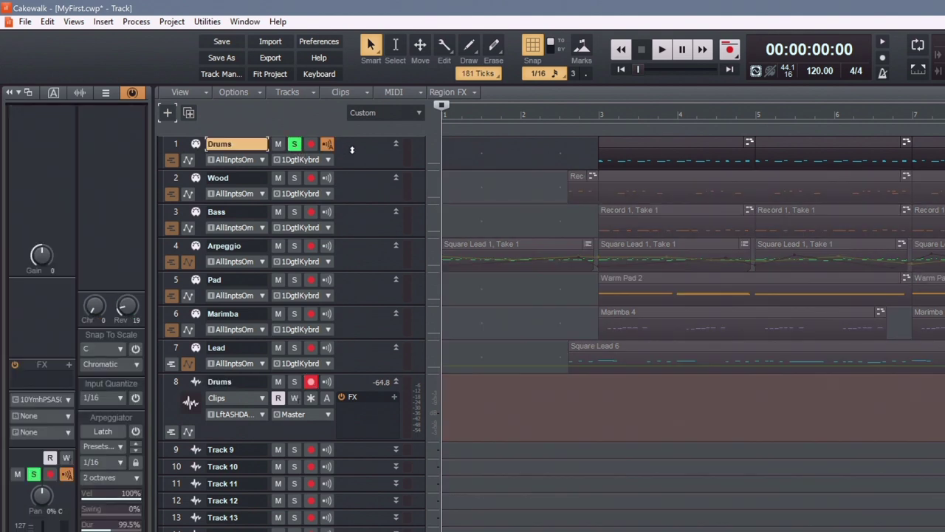
# Set Drums reverb 7 and volume 127, record into track 8, and loop the clip to bar 11.
pyautogui.moveTo(127, 306); pyautogui.dragTo(127, 325)
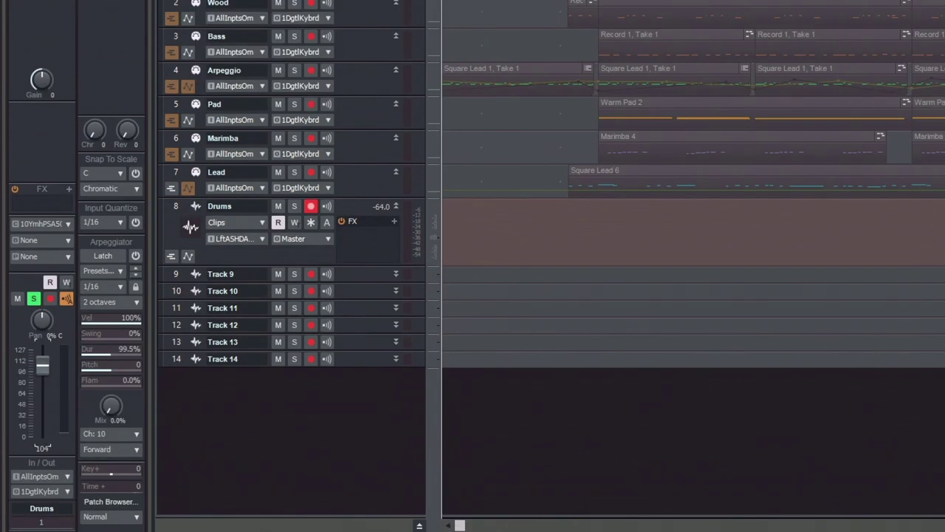
pyautogui.moveTo(42, 365); pyautogui.dragTo(42, 350)
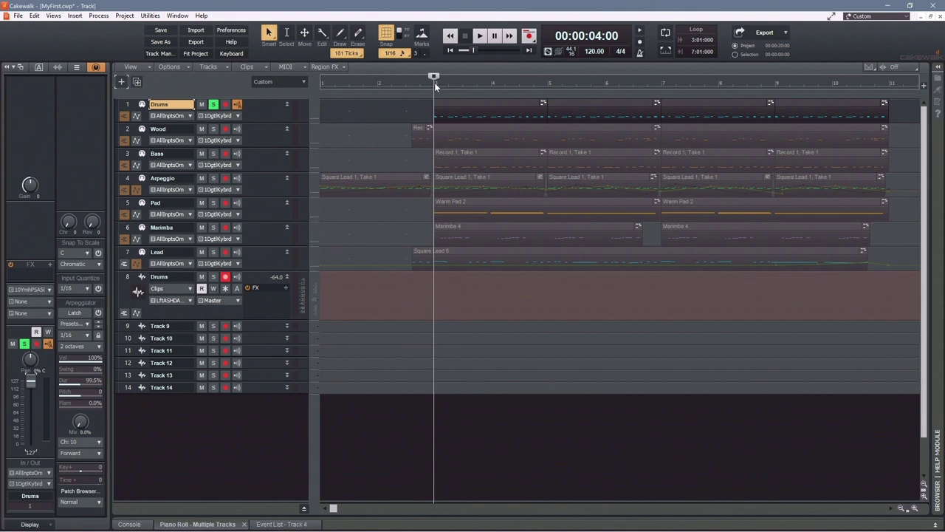
pyautogui.press('r')
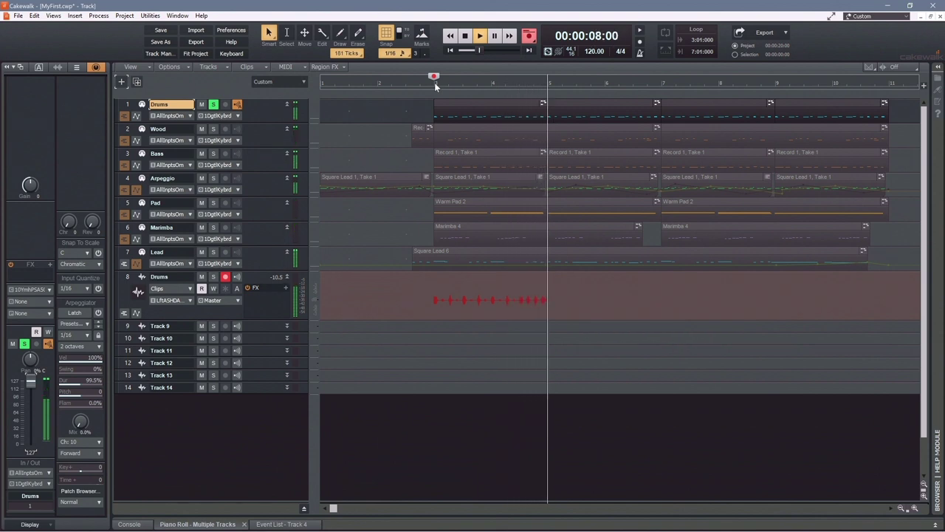
pyautogui.press('space')
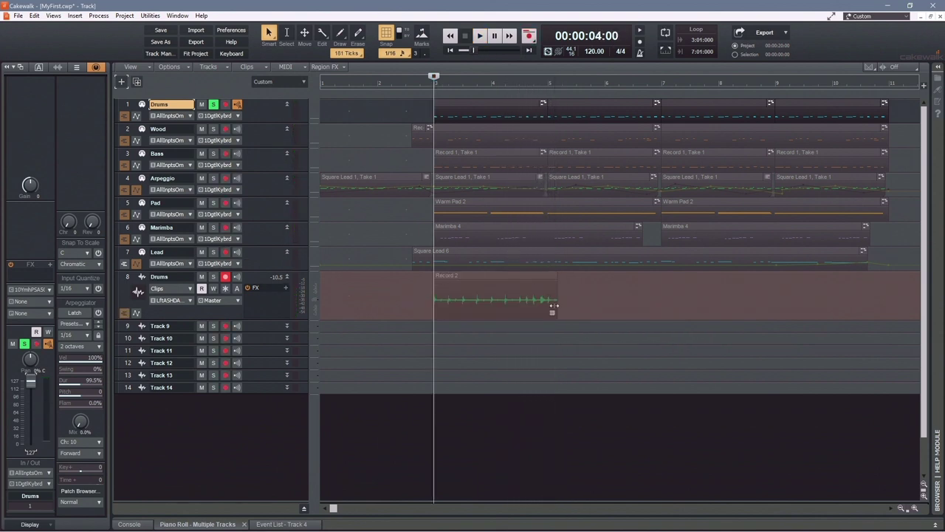
pyautogui.moveTo(557, 310); pyautogui.dragTo(812, 279)
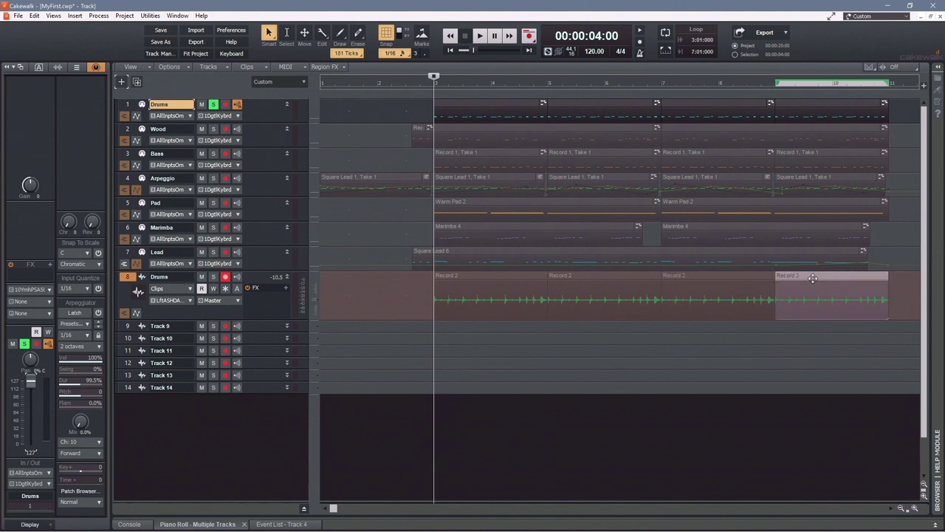
# Rename track 9 'Woodblock', arm it, and disarm the Drums audio track.
pyautogui.click(289, 329)
pyautogui.doubleClick(172, 325)
pyautogui.write('Woodbl')
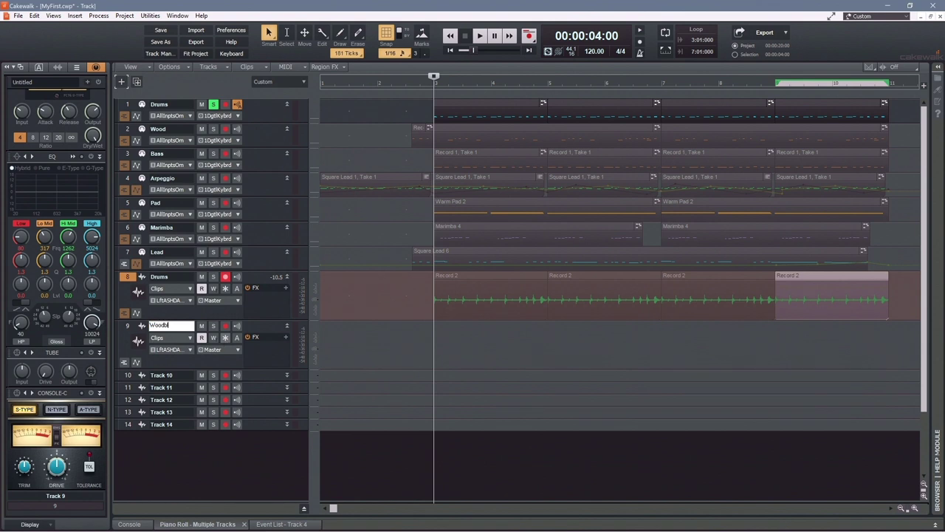
pyautogui.write('ock')
pyautogui.press('Return')
pyautogui.click(225, 326)
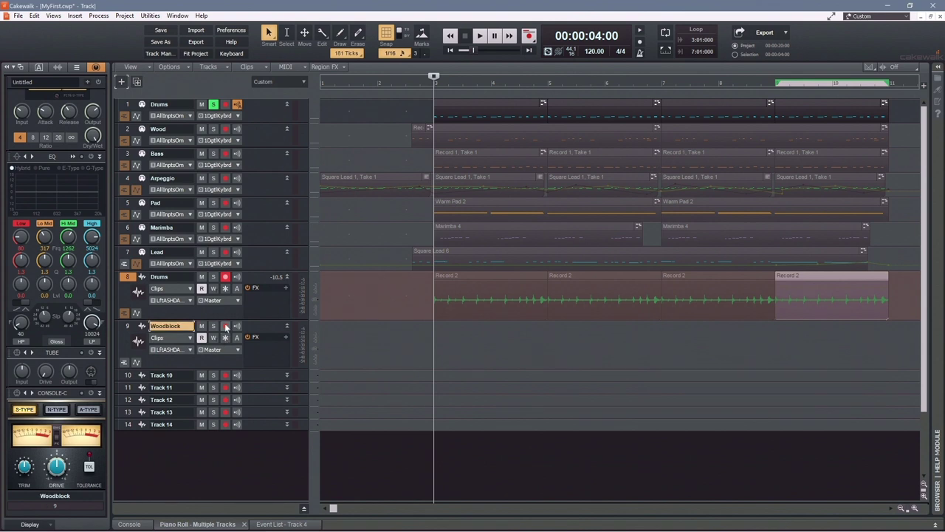
pyautogui.click(225, 276)
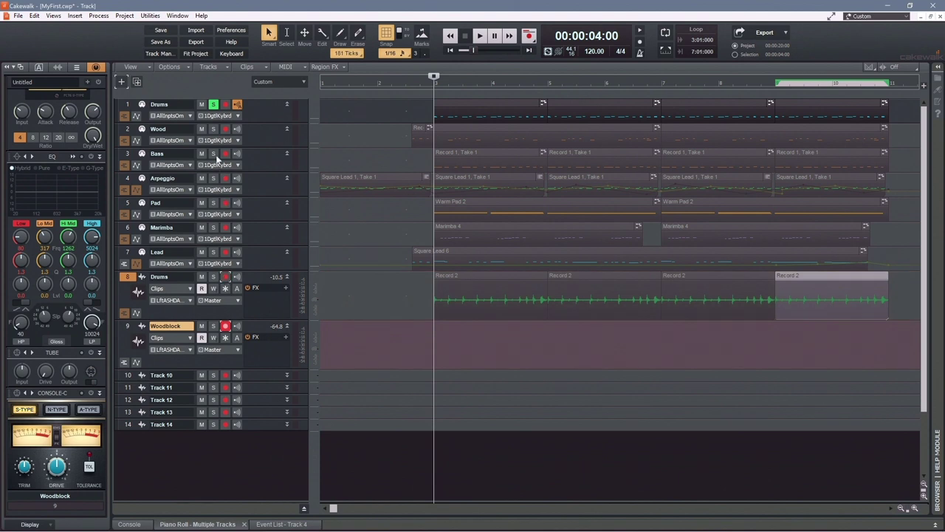
# Move the solo from MIDI Drums to Wood and record the Wood part from bar 3.
pyautogui.click(212, 106)
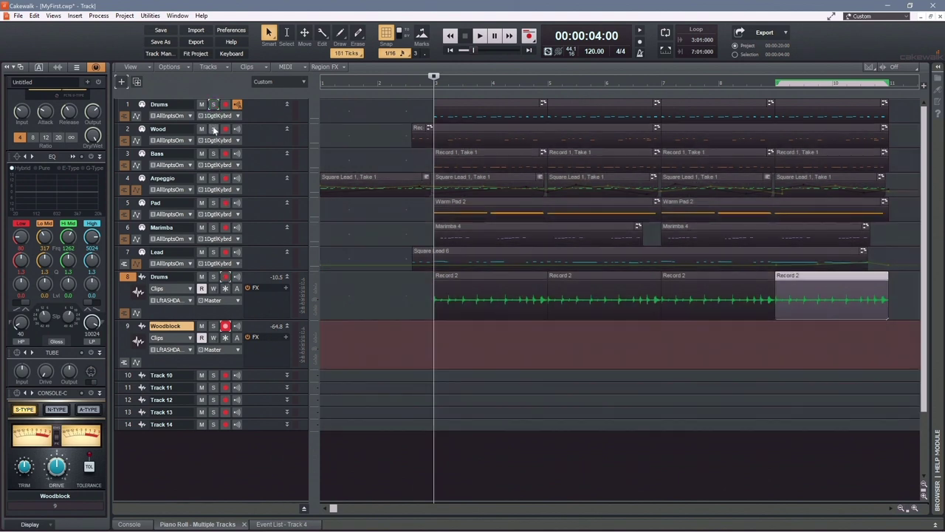
pyautogui.click(213, 129)
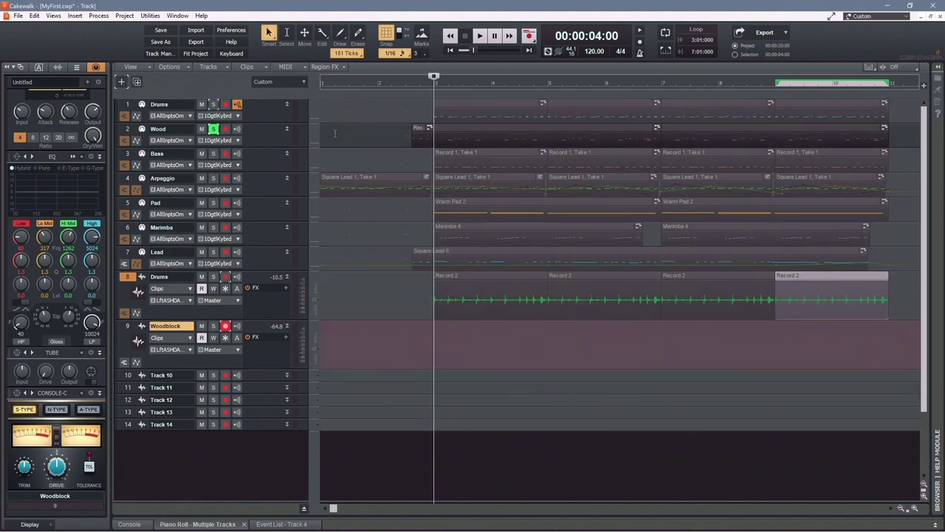
pyautogui.click(412, 83)
pyautogui.press('r')
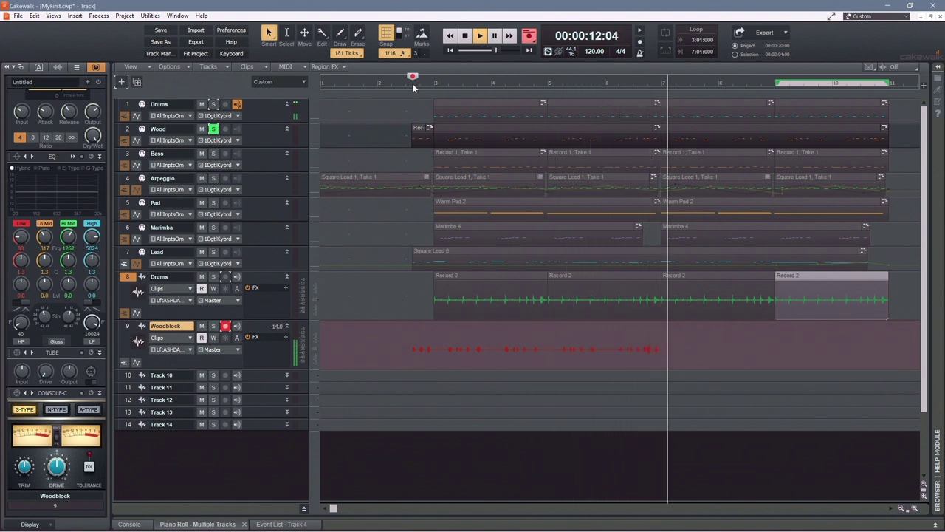
pyautogui.press('space')
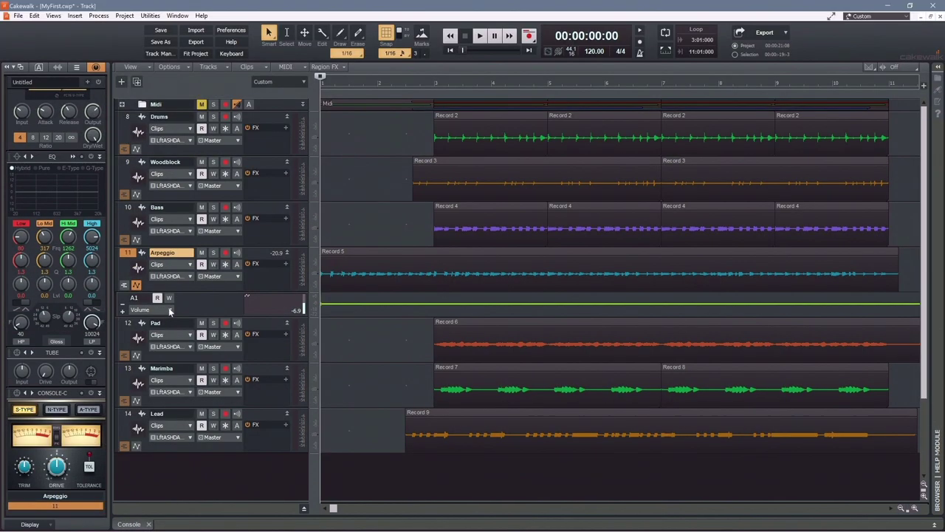
# Set the Arpeggio lane to Pan and draw a left-right zigzag envelope across bars 3–11.
pyautogui.click(169, 311)
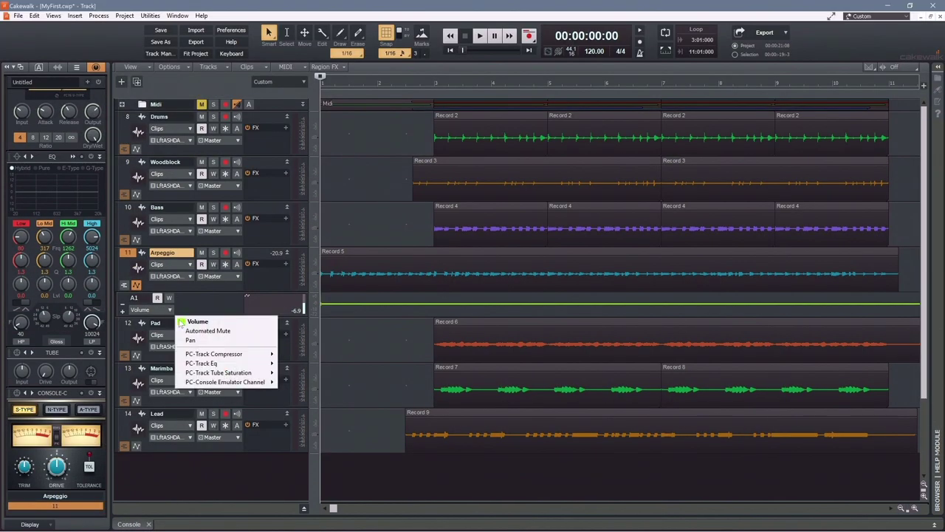
pyautogui.click(191, 340)
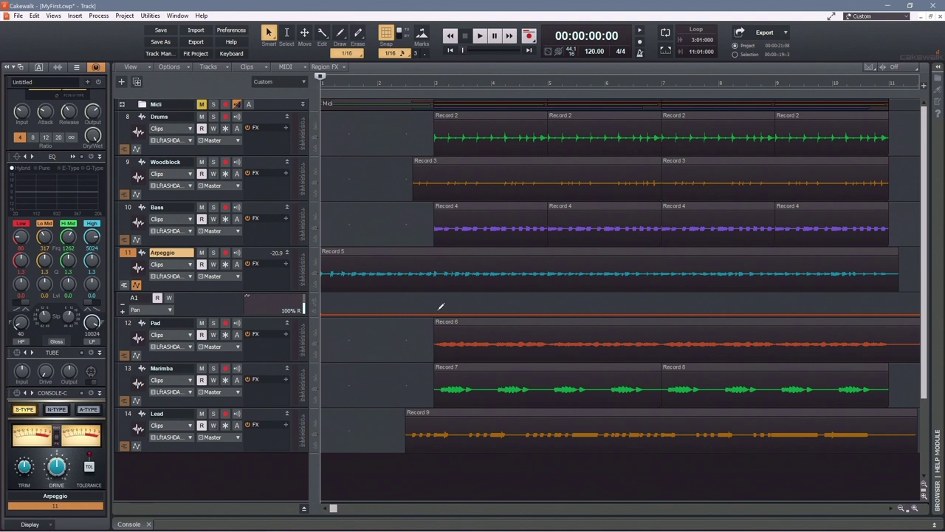
pyautogui.moveTo(440, 314); pyautogui.dragTo(439, 295)
pyautogui.moveTo(557, 297); pyautogui.dragTo(562, 319)
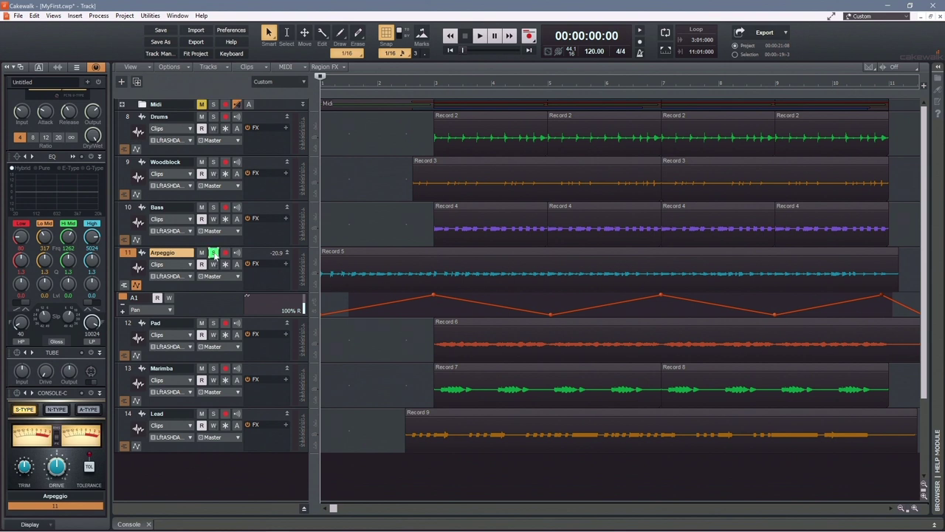
# Solo the Arpeggio track and play it back to hear the panning.
pyautogui.click(213, 253)
pyautogui.press('space')
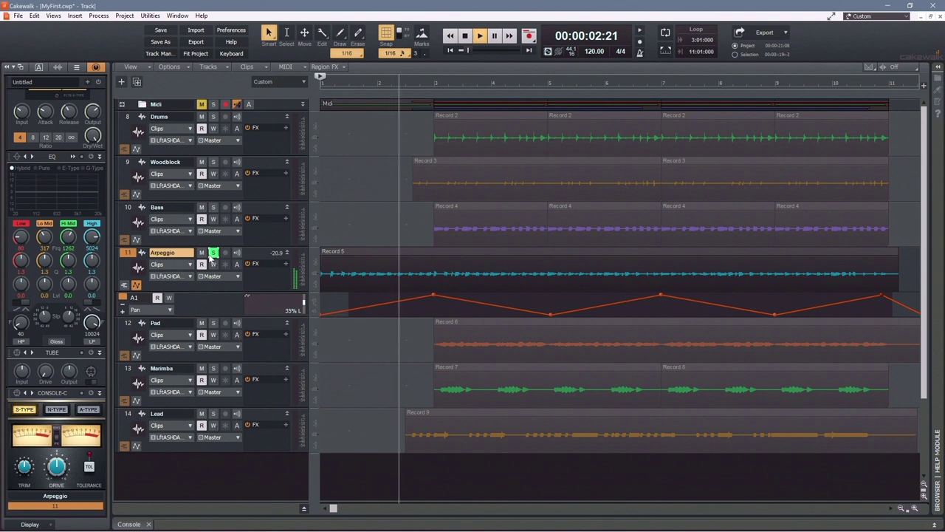
pyautogui.press('space')
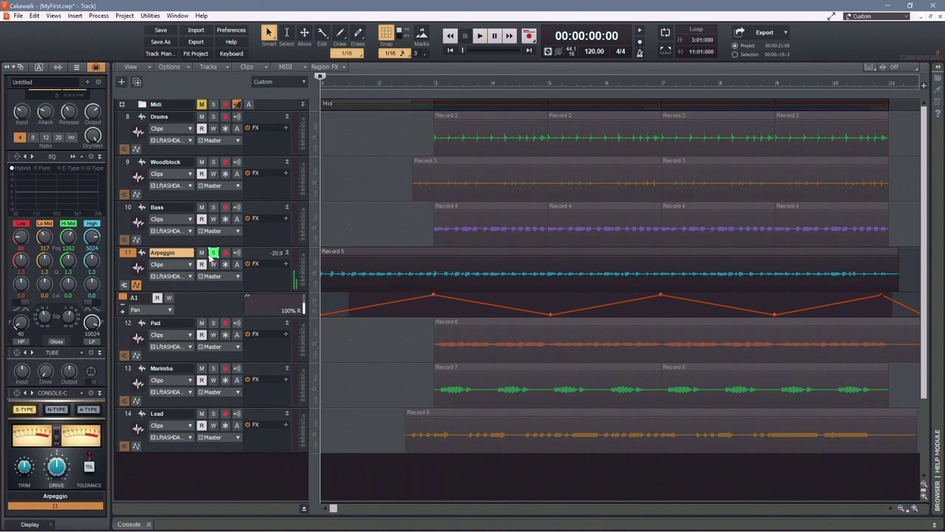
pyautogui.click(214, 253)
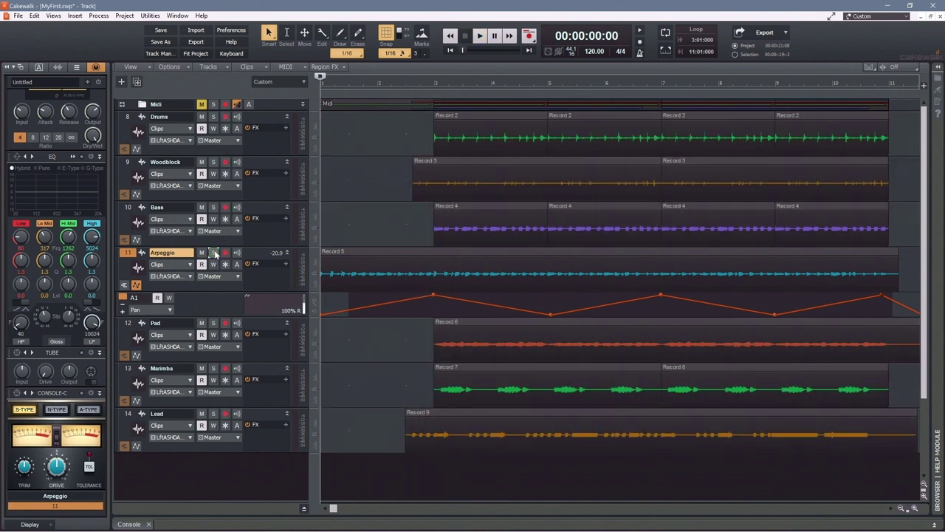
# Show the Console view and add a Drums send to a new stereo bus.
pyautogui.click(130, 525)
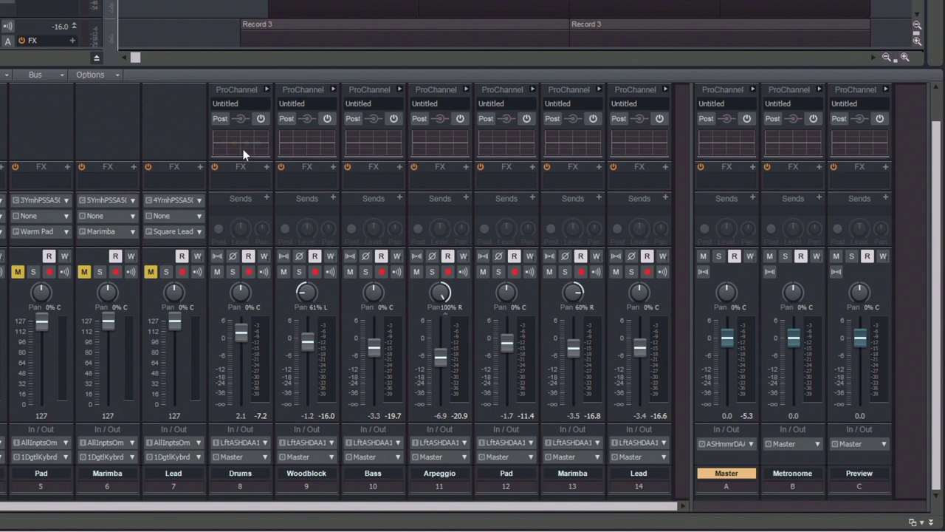
pyautogui.click(266, 198)
pyautogui.click(309, 286)
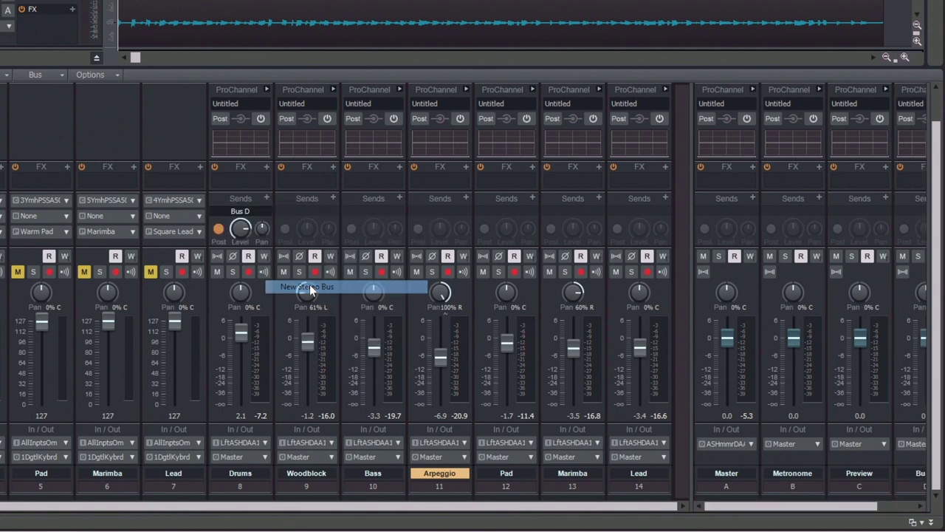
pyautogui.moveTo(768, 509); pyautogui.dragTo(805, 509)
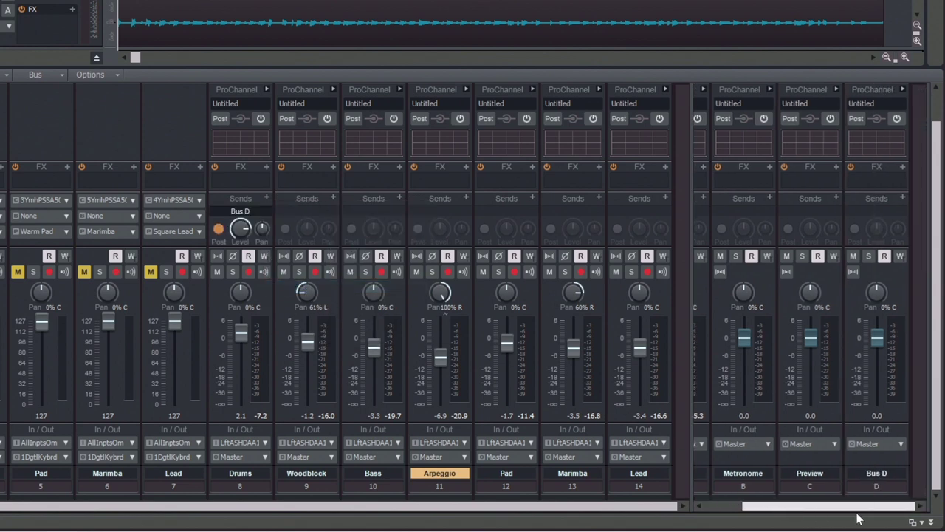
# Rename the new Bus D to 'Reverb'.
pyautogui.doubleClick(874, 471)
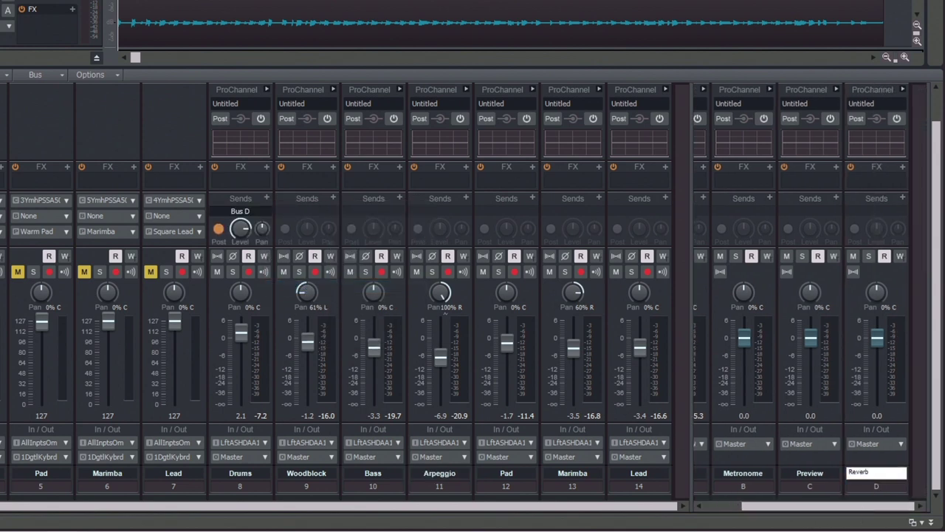
pyautogui.press('Return')
pyautogui.click(905, 169)
# Put a Sonitus Reverb with Dry at -Inf on the Reverb bus, set the Drums send, and start playback.
pyautogui.moveTo(886, 183)
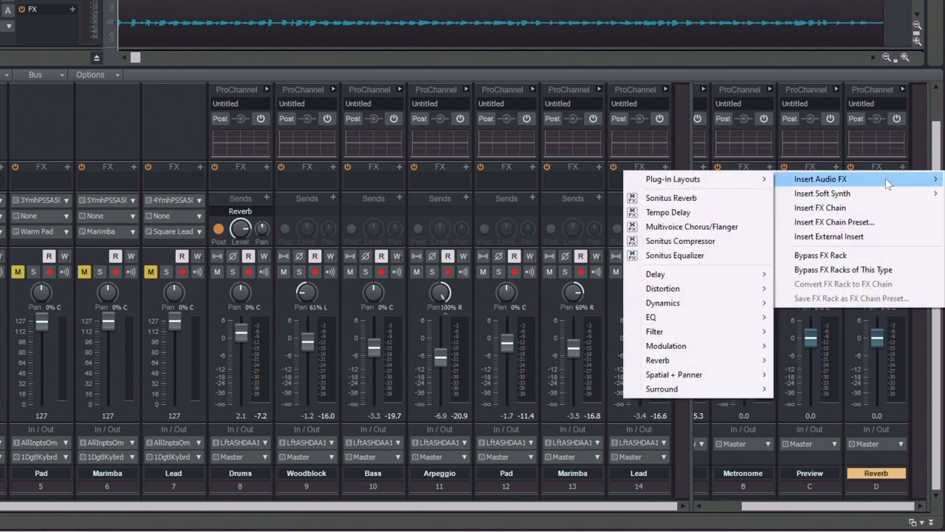
pyautogui.click(730, 200)
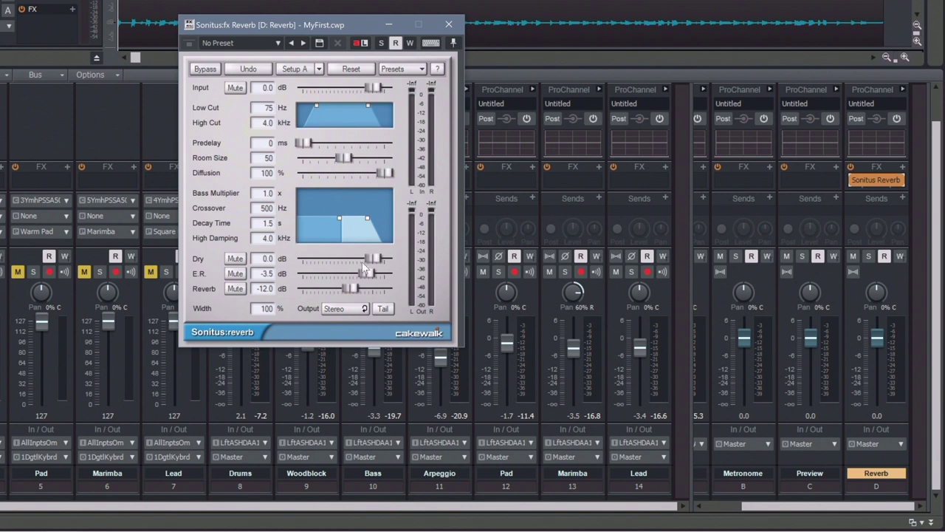
pyautogui.moveTo(373, 259); pyautogui.dragTo(303, 258)
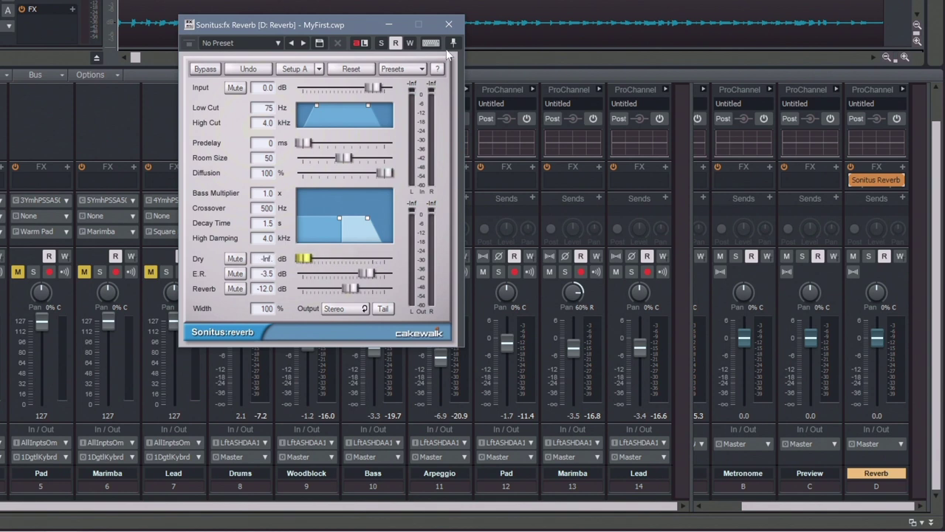
pyautogui.click(448, 24)
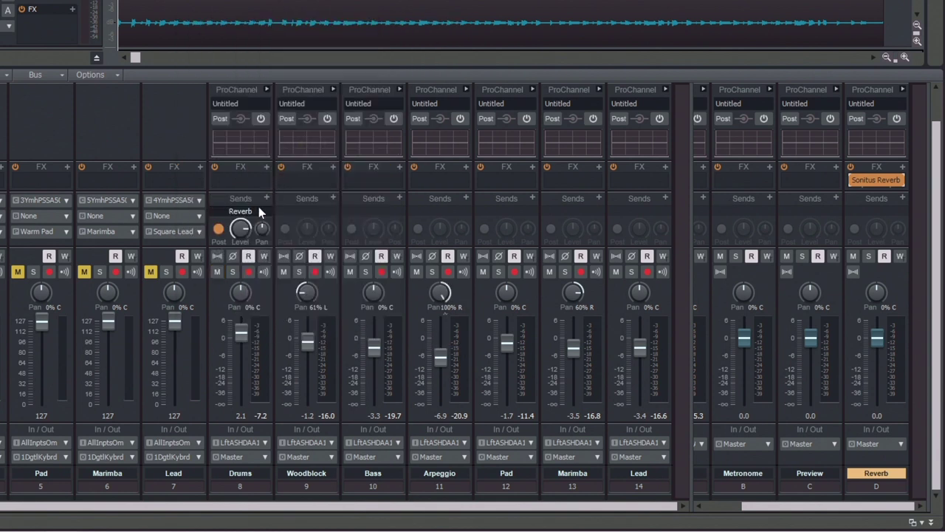
pyautogui.moveTo(248, 229); pyautogui.dragTo(248, 237)
pyautogui.press('space')
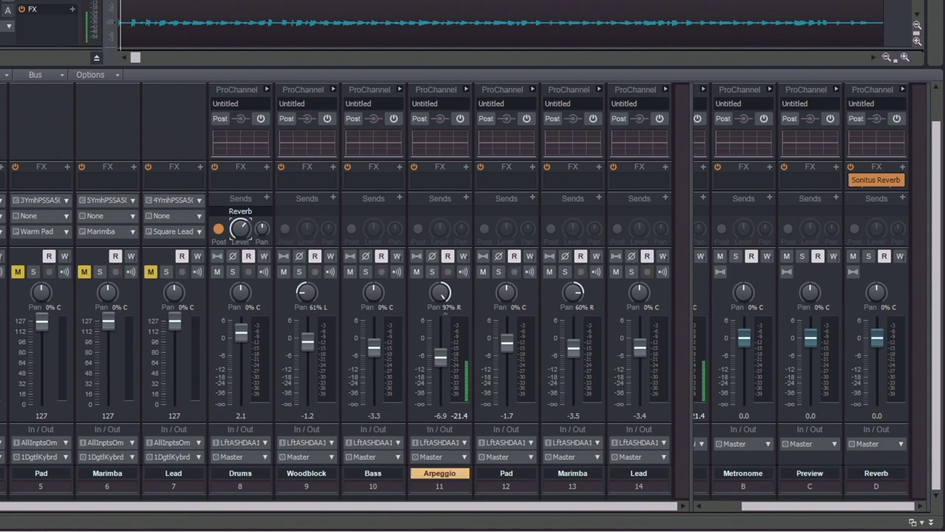
# Add Reverb bus sends on Woodblock, Arpeggio, Pad, Marimba and Lead.
pyautogui.click(333, 198)
pyautogui.click(359, 280)
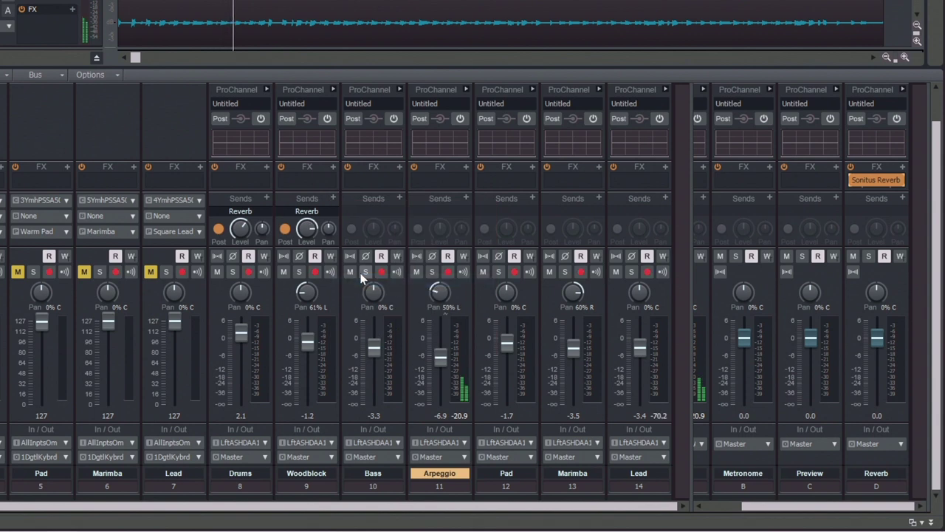
pyautogui.click(465, 198)
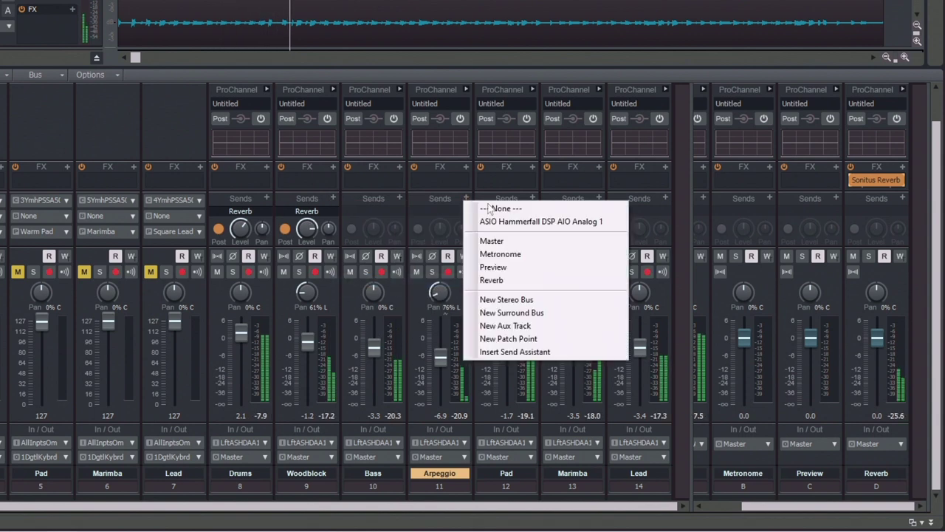
pyautogui.click(515, 281)
pyautogui.click(534, 198)
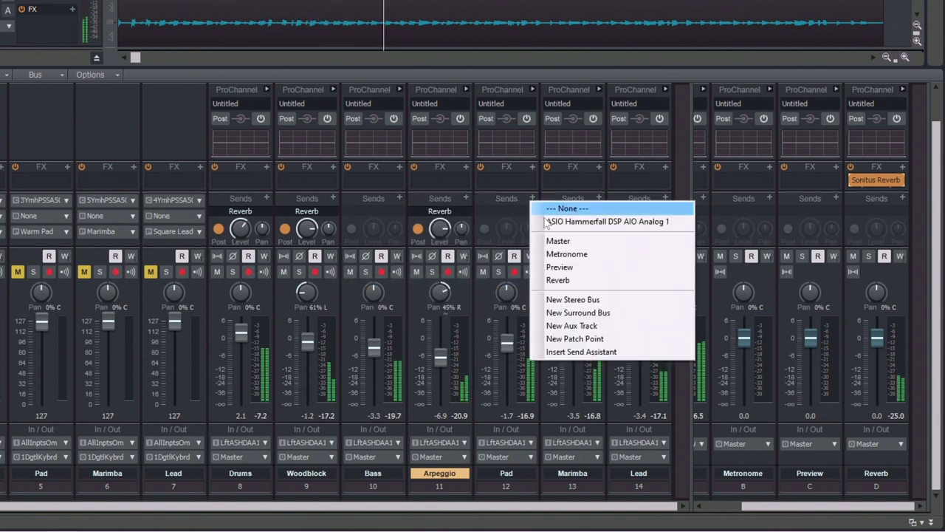
pyautogui.click(566, 282)
pyautogui.click(598, 198)
pyautogui.click(625, 281)
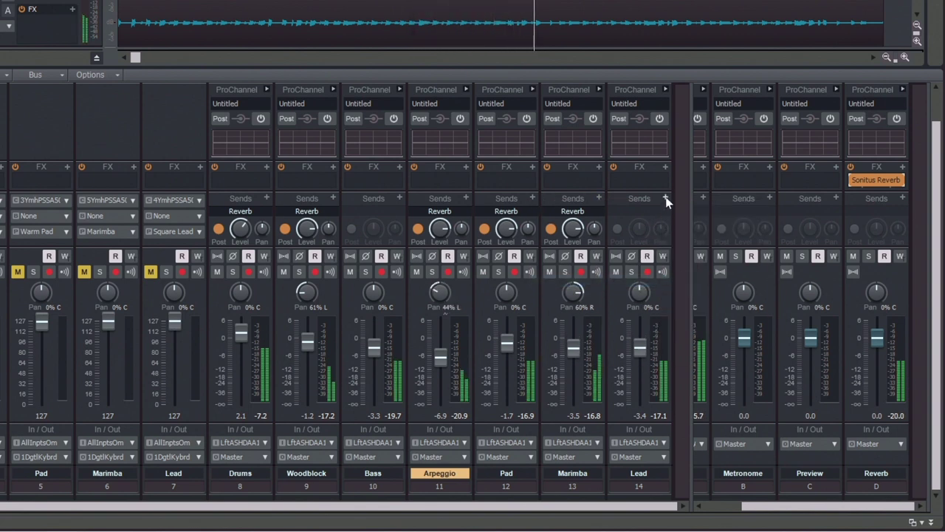
pyautogui.click(665, 198)
pyautogui.click(693, 281)
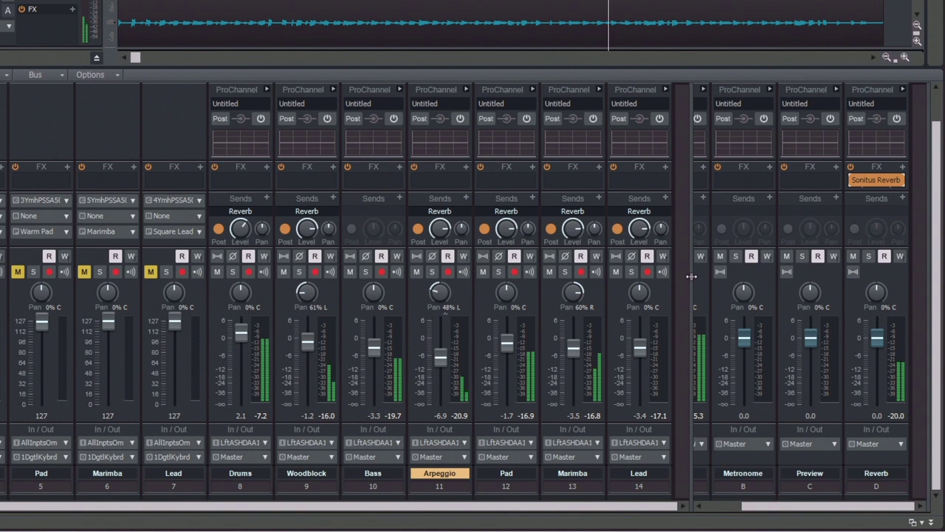
# Insert Multivoice Chorus/Flanger on Pad with the Stereo Chorus preset.
pyautogui.rightClick(533, 169)
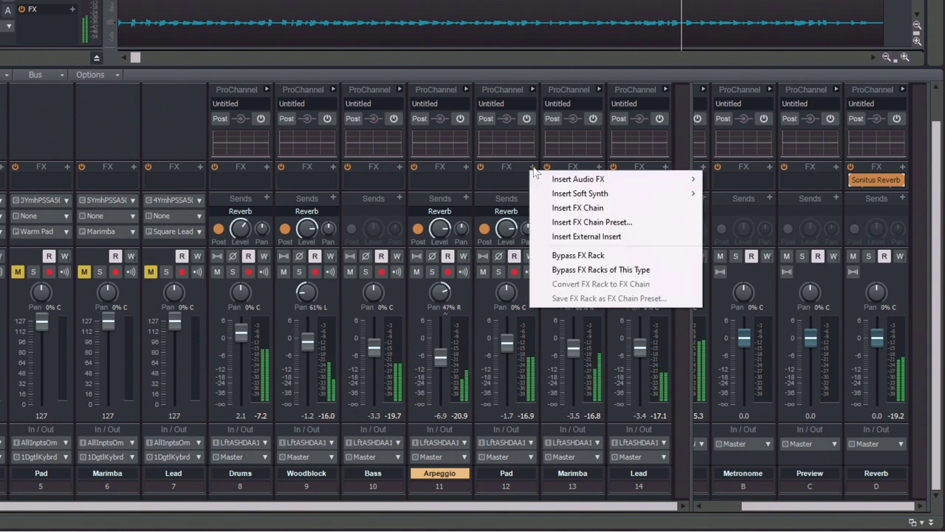
pyautogui.moveTo(561, 180)
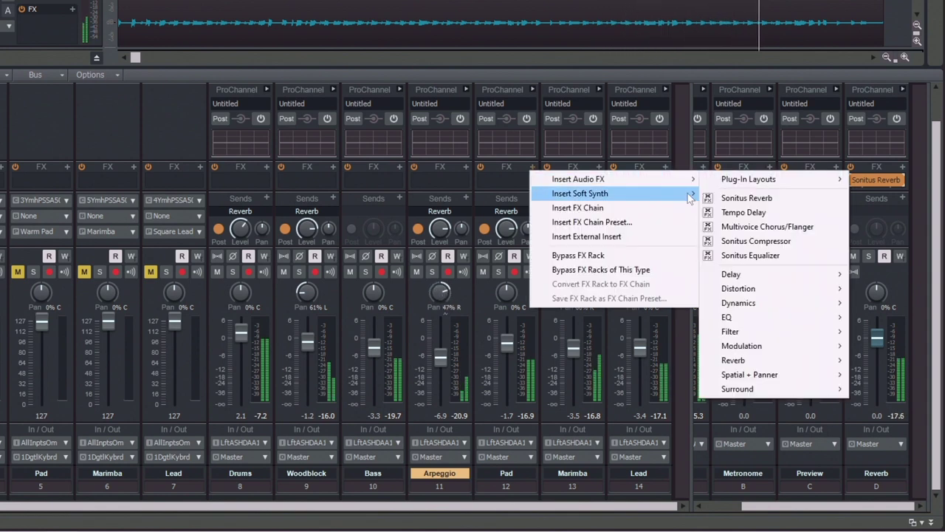
pyautogui.click(740, 227)
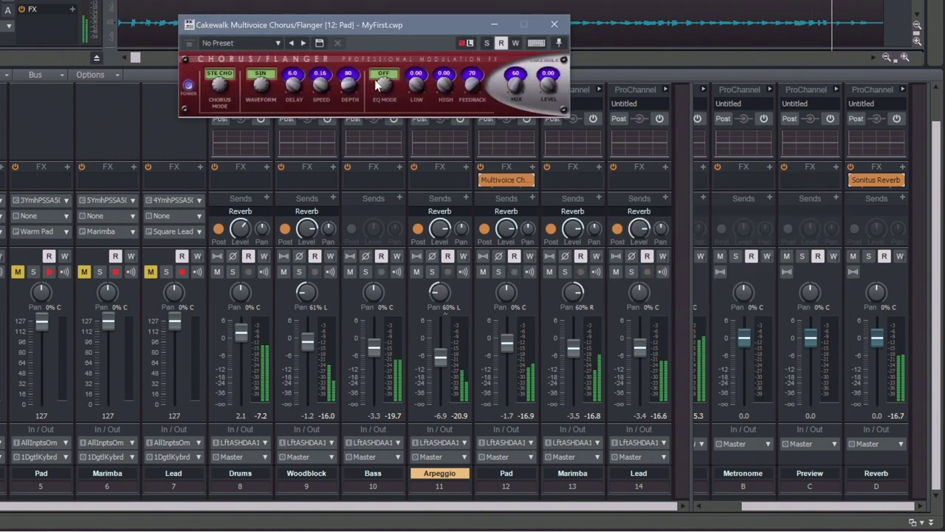
pyautogui.click(277, 42)
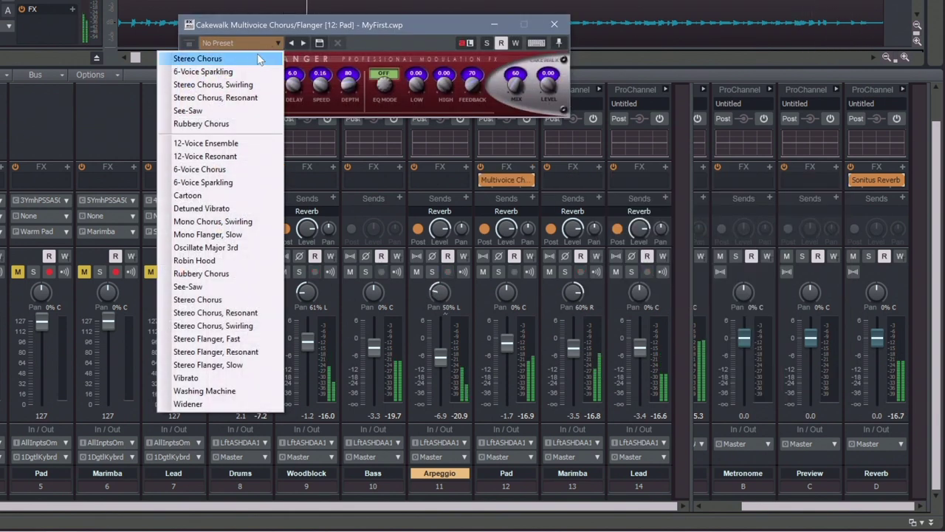
pyautogui.click(256, 55)
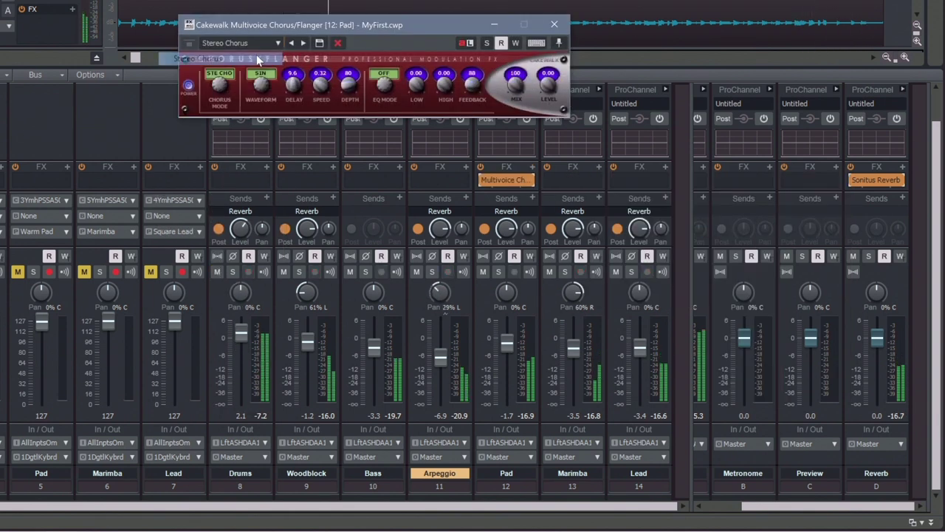
pyautogui.click(555, 25)
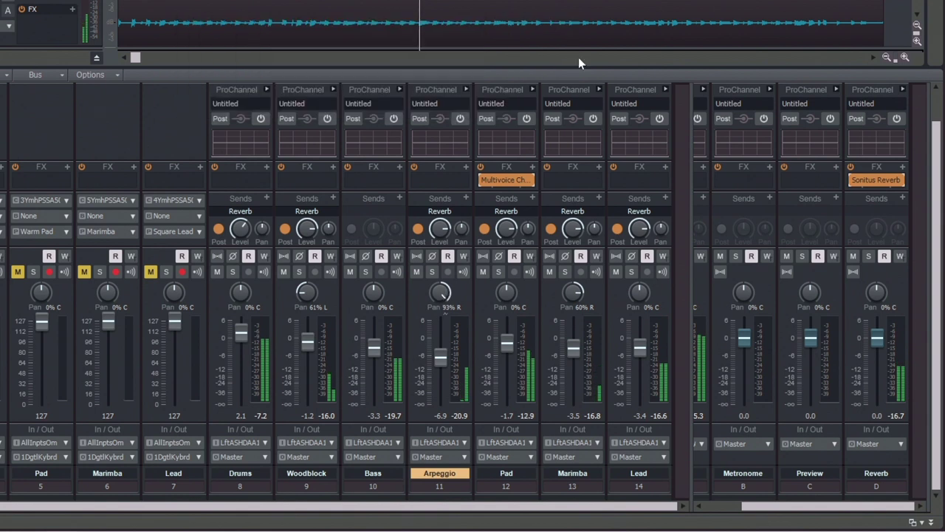
# Insert Tempo Delay on Lead with the Pinging Double-Time preset and mix lowered to 16.
pyautogui.click(664, 167)
pyautogui.moveTo(690, 181)
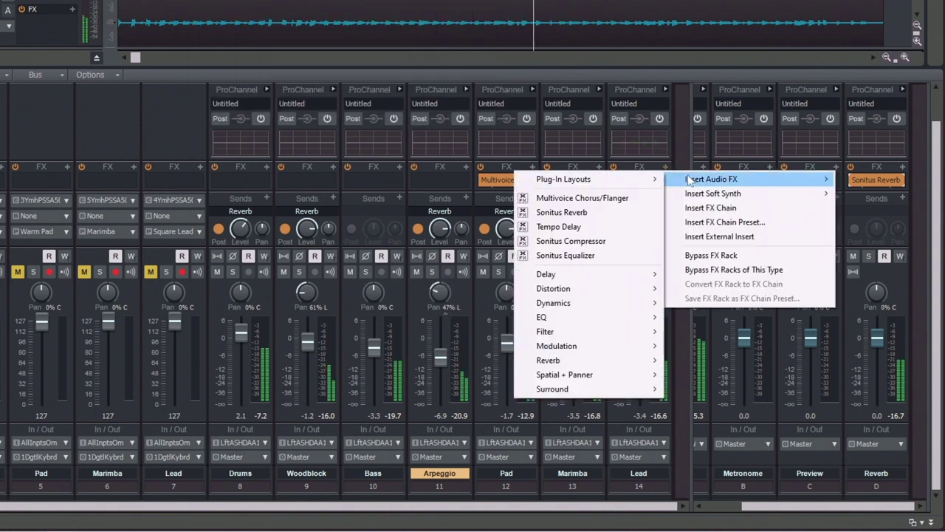
pyautogui.click(560, 226)
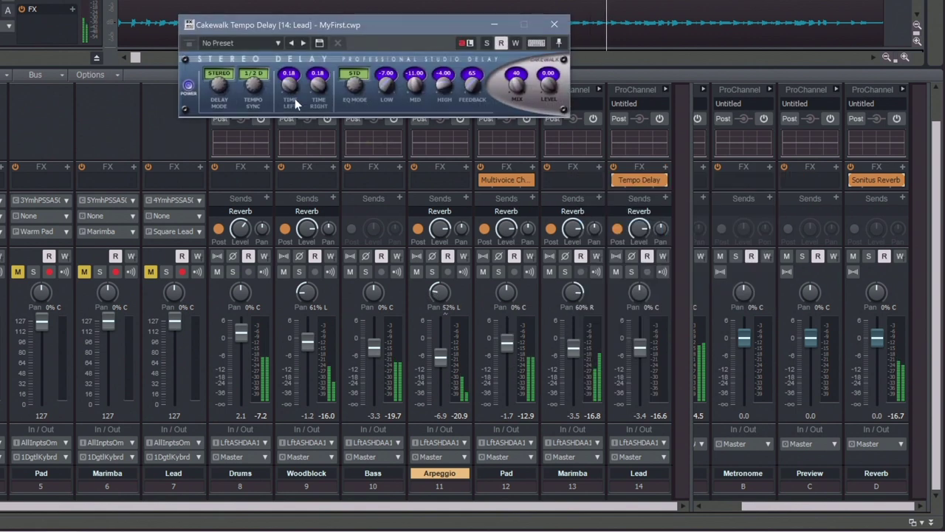
pyautogui.click(270, 45)
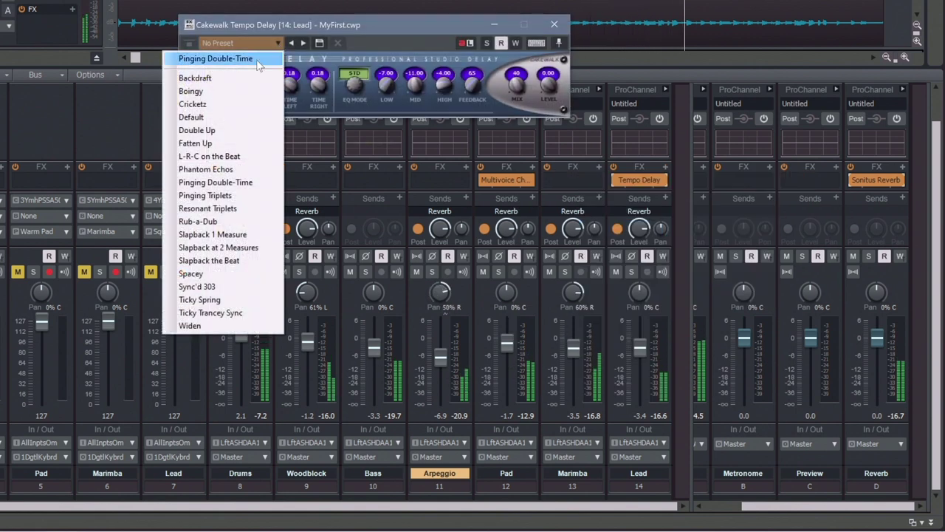
pyautogui.click(256, 59)
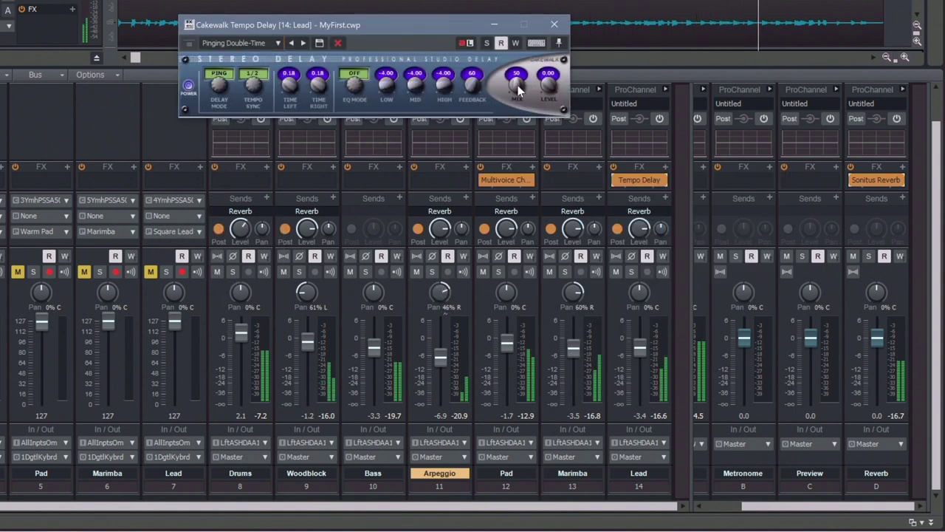
pyautogui.moveTo(517, 87); pyautogui.dragTo(517, 107)
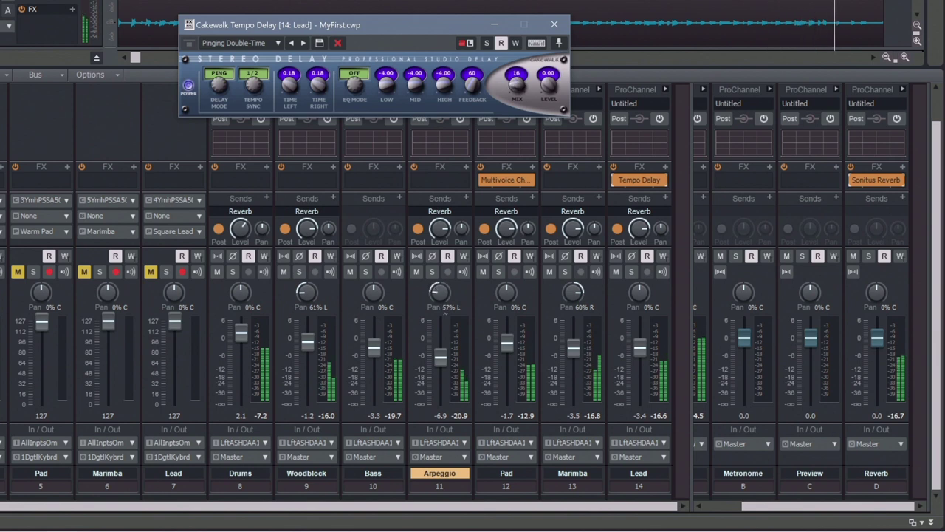
pyautogui.click(555, 28)
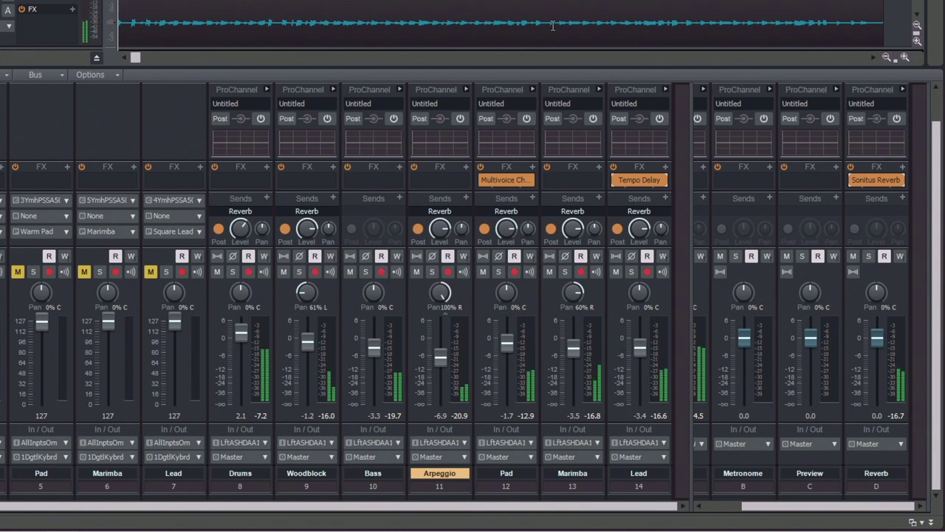
# Stop playback and show the Audio format submenu of the Control Bar's Export menu.
pyautogui.press('space')
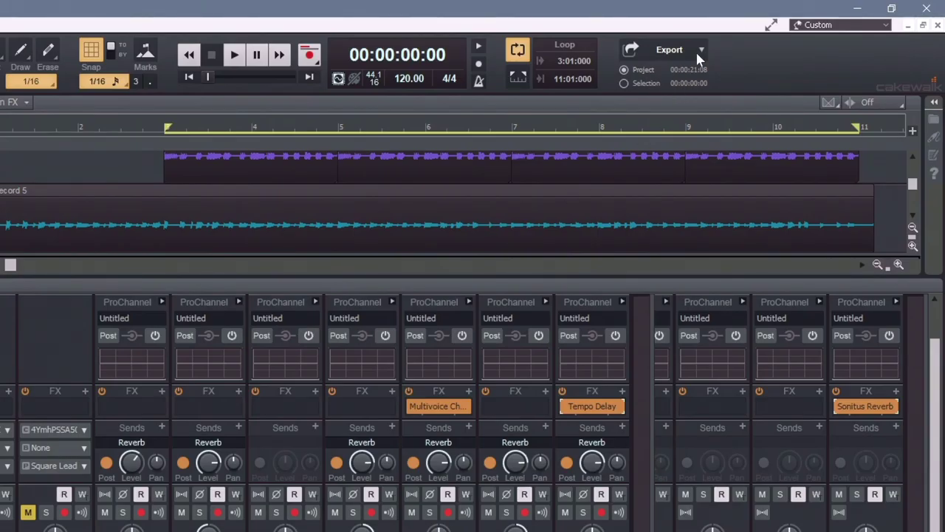
pyautogui.click(700, 49)
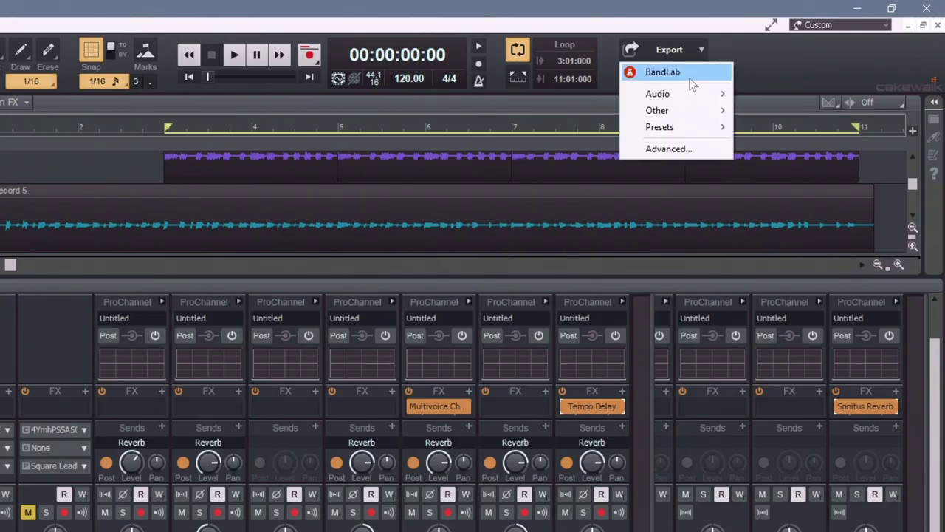
pyautogui.moveTo(689, 99)
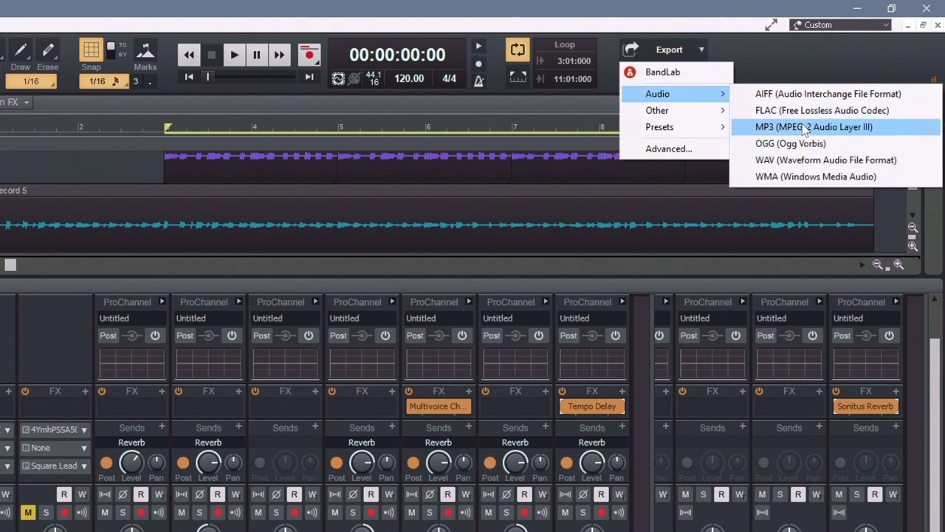
# Dismiss the export menu and scroll KVR's newest free instruments to Surrealistic MG-1 Plus Synthesizer.
pyautogui.click(480, 6)
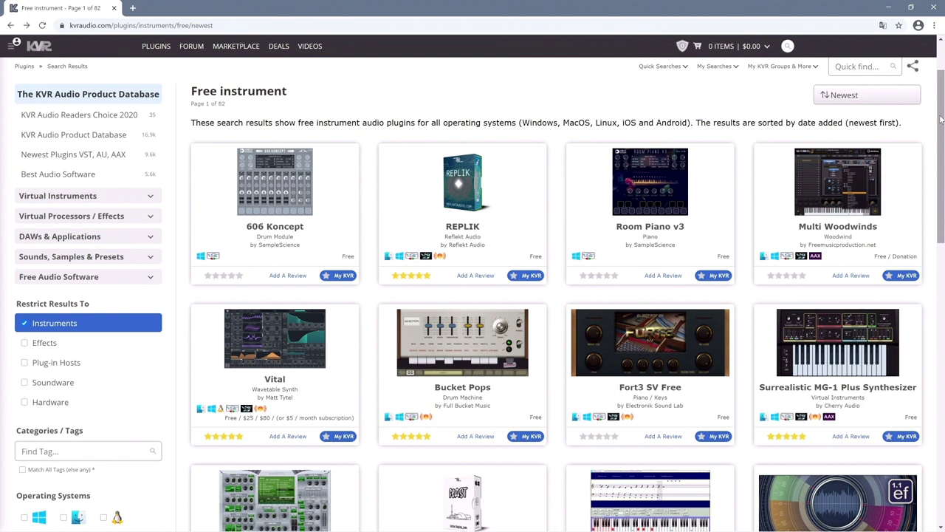
pyautogui.moveTo(941, 119); pyautogui.dragTo(942, 289)
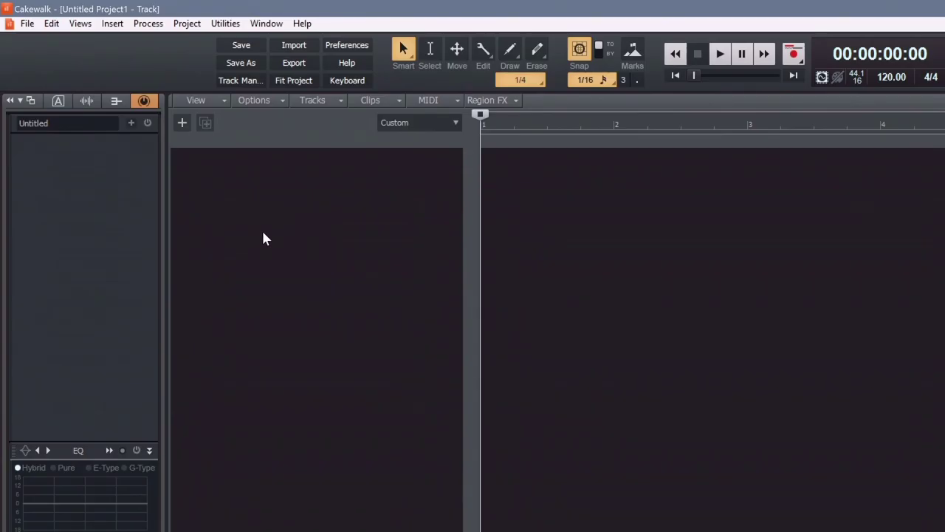
# Create a Cakewalk TTS-1 instrument track through the Insert Instrument dialog.
pyautogui.rightClick(262, 233)
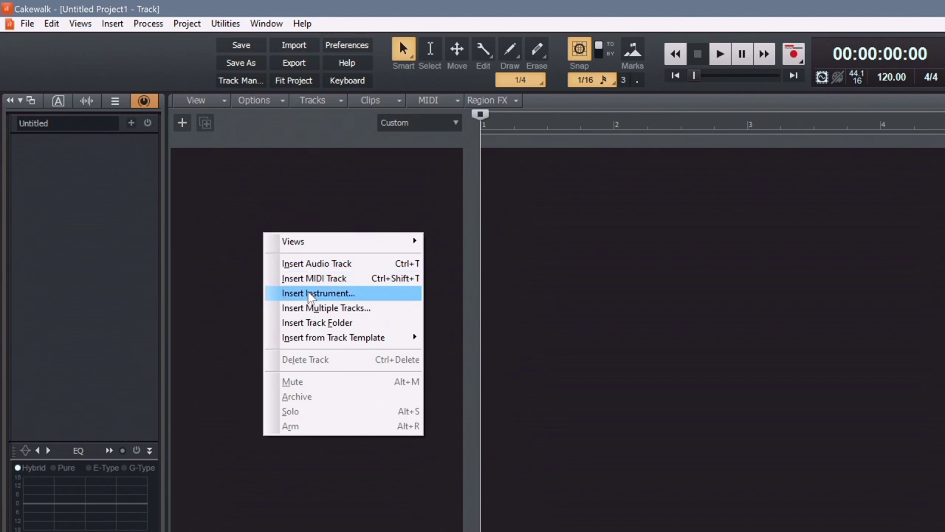
pyautogui.click(310, 294)
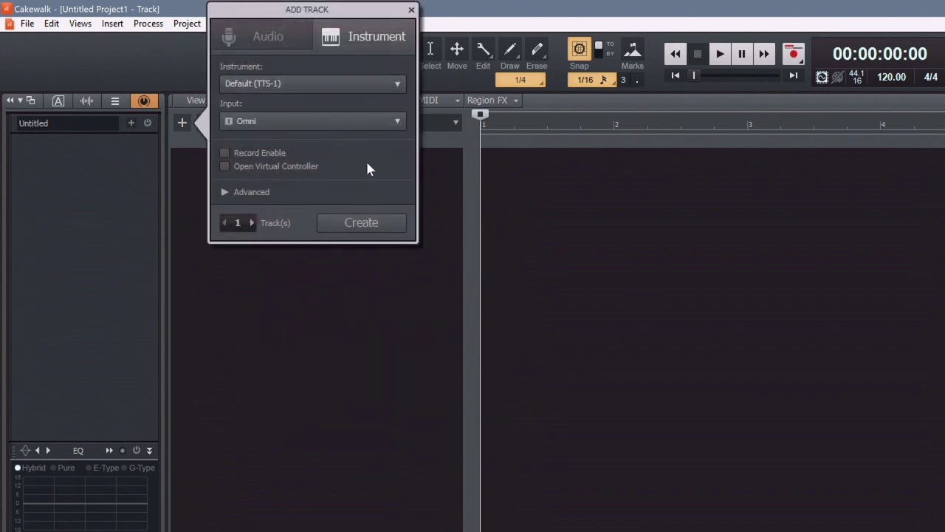
pyautogui.click(396, 85)
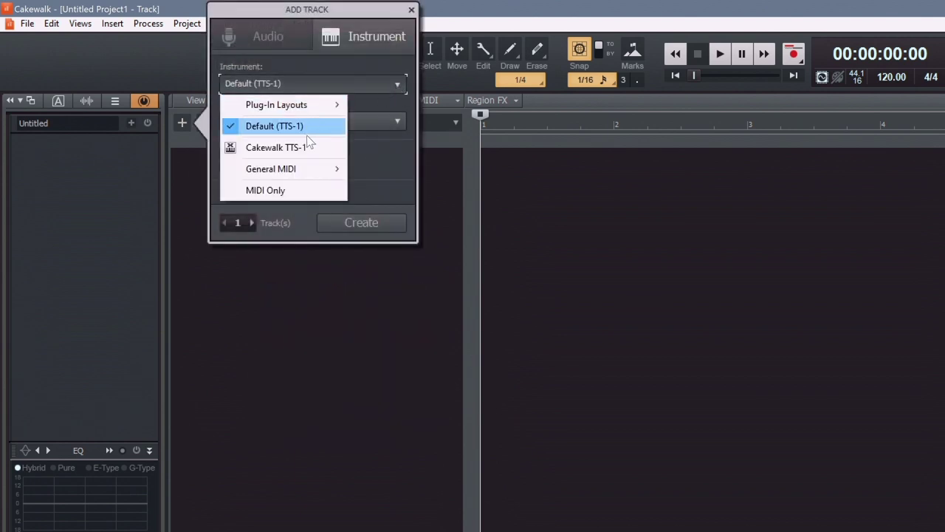
pyautogui.click(313, 146)
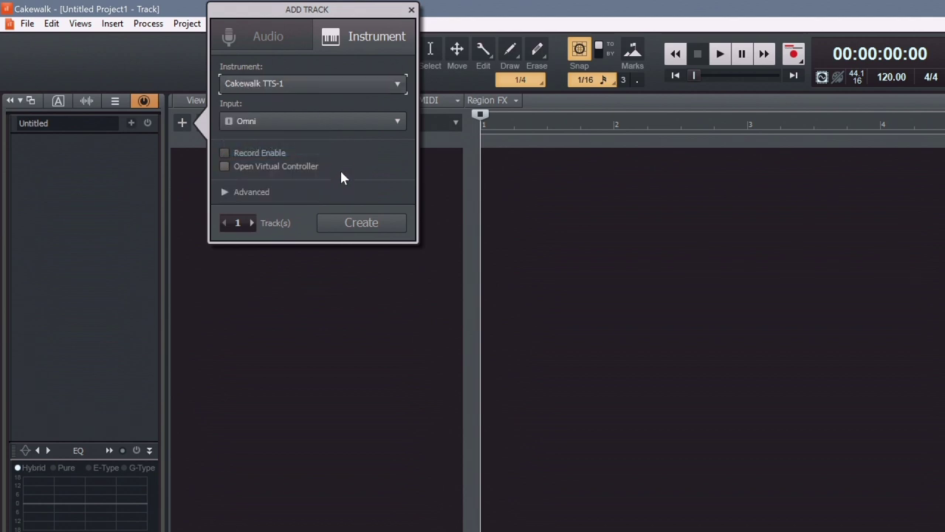
pyautogui.click(362, 223)
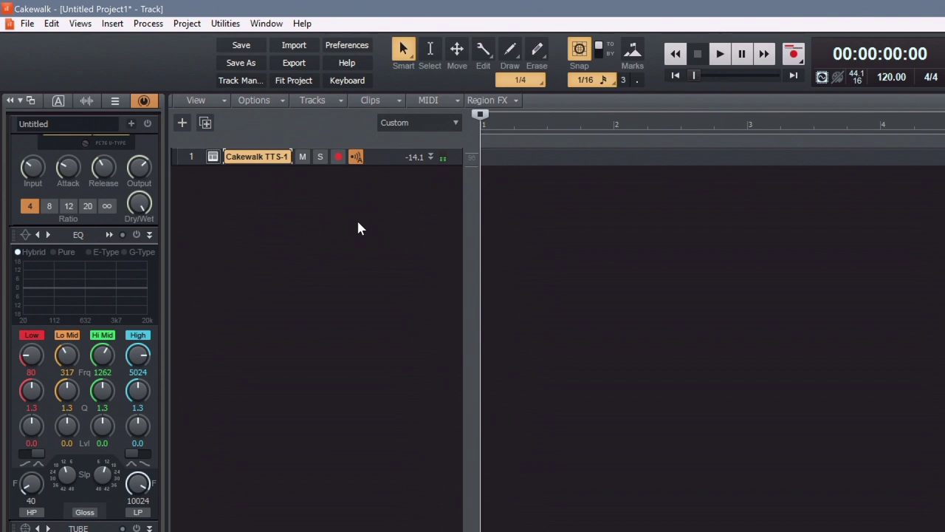
# Set TTS-1 channel 1 to the Synth Lead > Solo Vox patch.
pyautogui.click(213, 157)
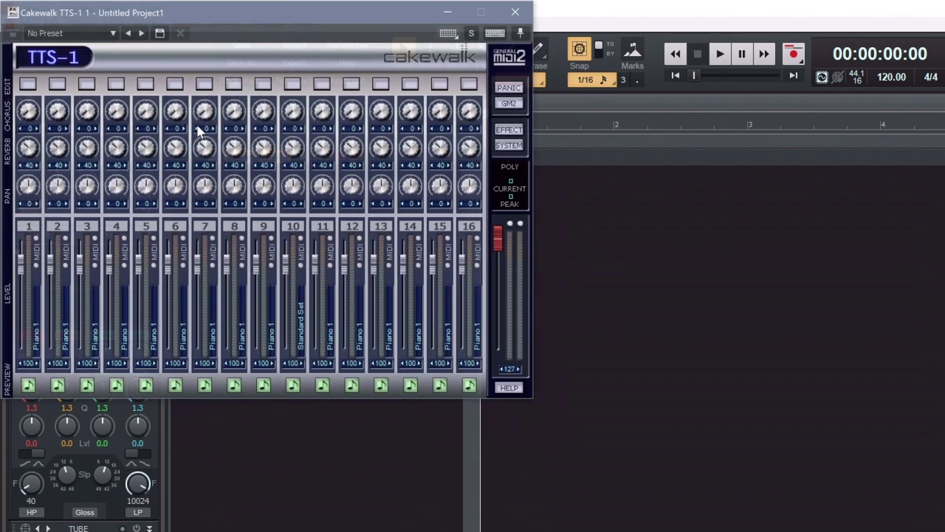
pyautogui.moveTo(225, 16); pyautogui.dragTo(500, 178)
pyautogui.click(374, 397)
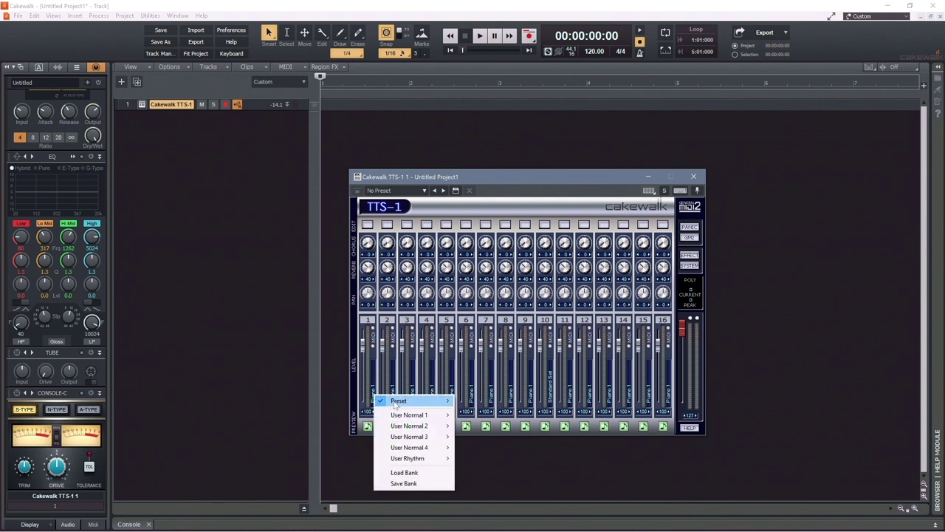
pyautogui.moveTo(414, 401)
pyautogui.moveTo(513, 340)
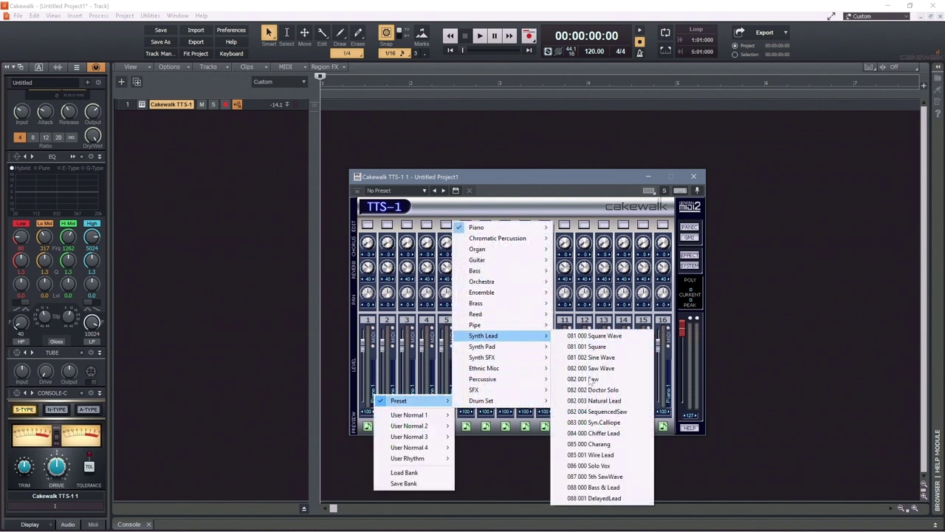
pyautogui.click(605, 466)
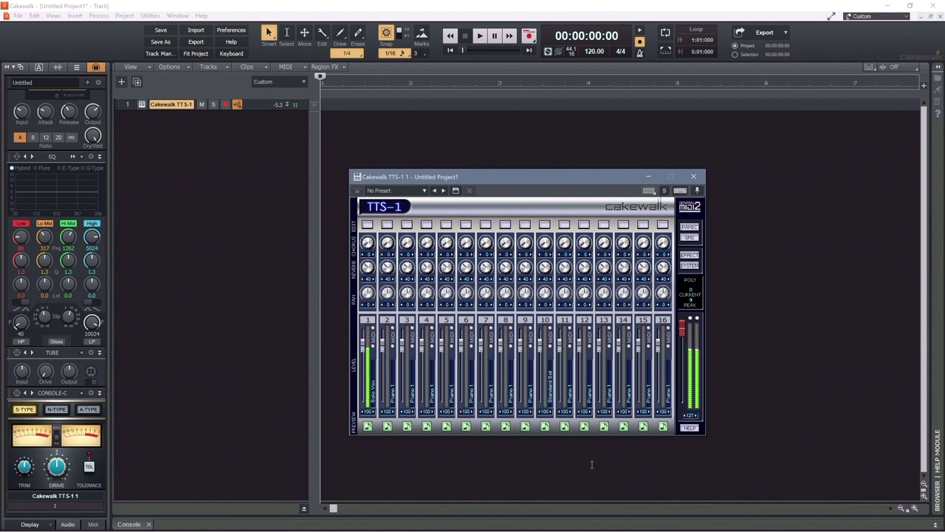
# Record a four-measure take, Record 1, on the TTS-1 track, then close the synth and disarm.
pyautogui.click(286, 105)
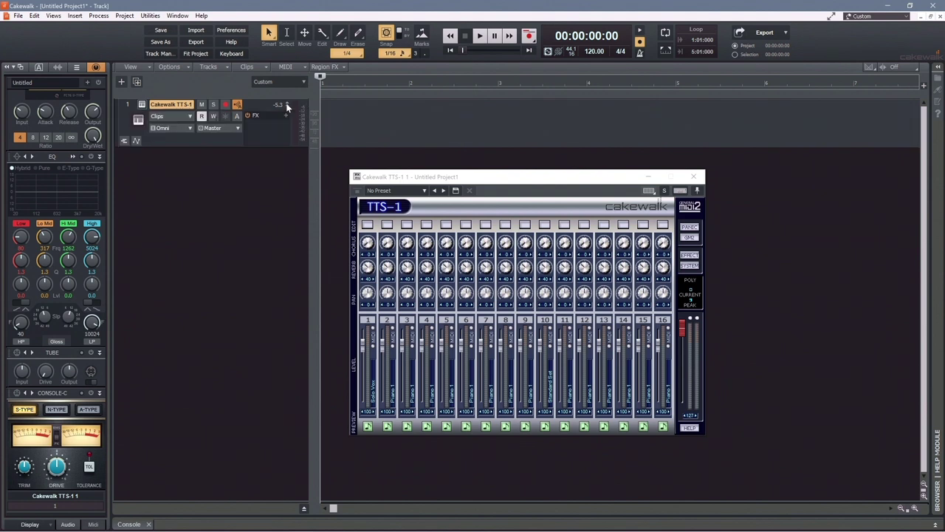
pyautogui.click(227, 105)
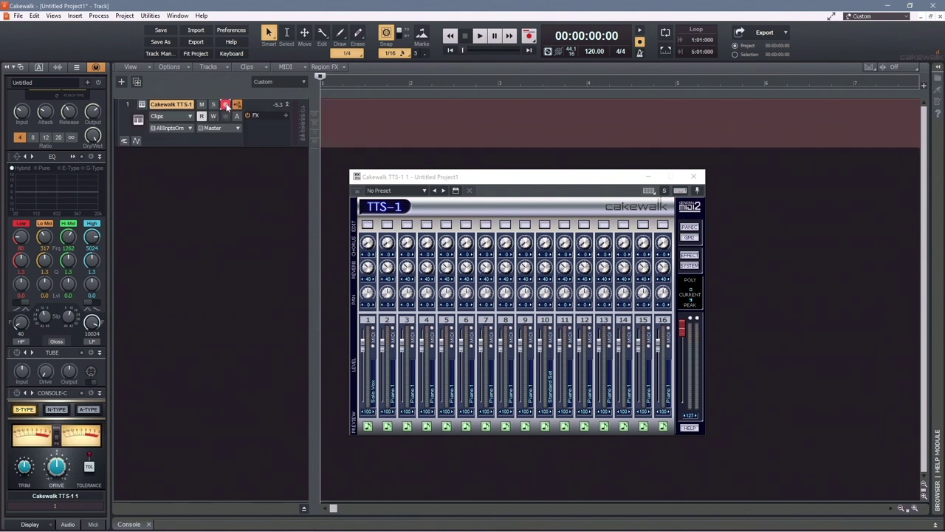
pyautogui.press('r')
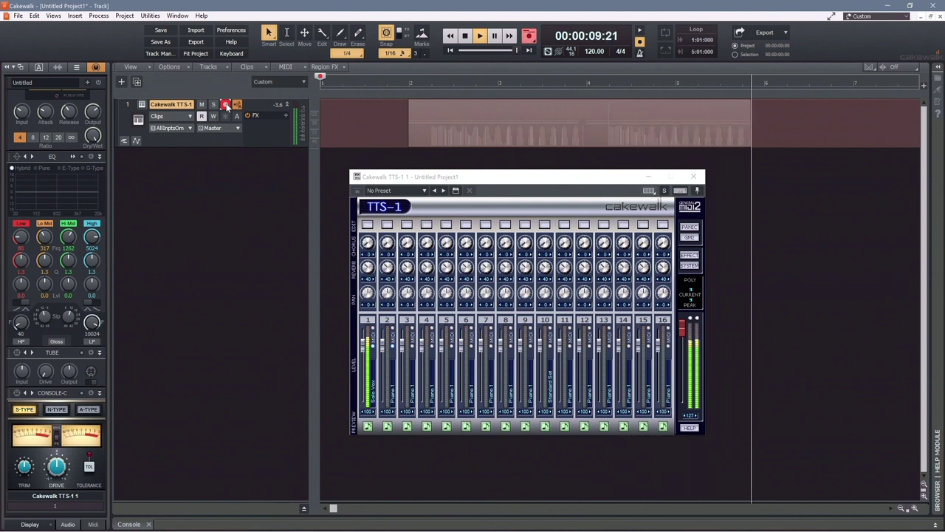
pyautogui.press('space')
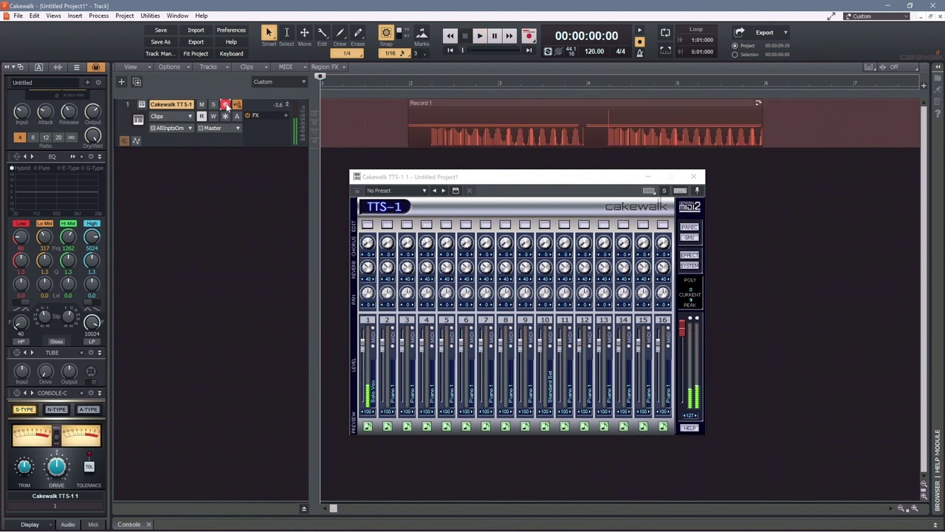
pyautogui.click(694, 177)
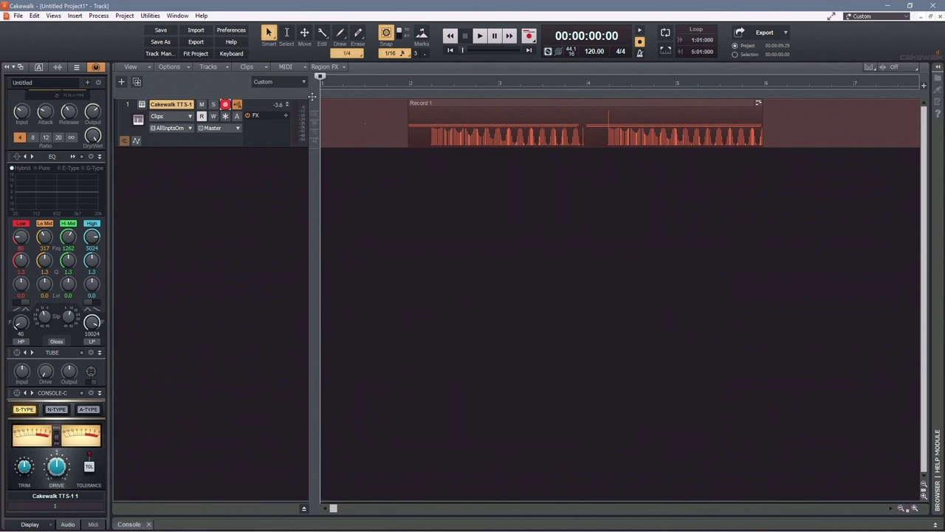
pyautogui.click(226, 105)
pyautogui.click(477, 105)
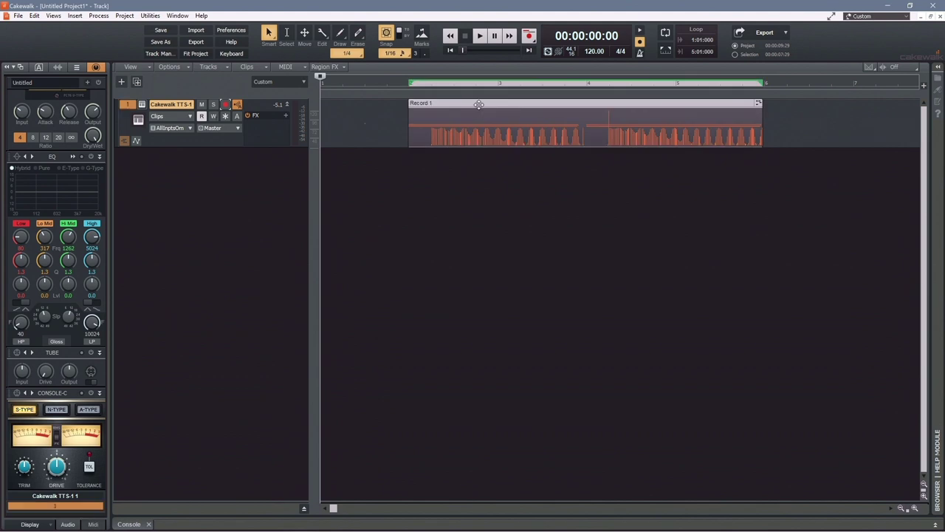
# Delete Record 1 and add MIDI Track 2 output to TTS-1 on channel 1.
pyautogui.press('Delete')
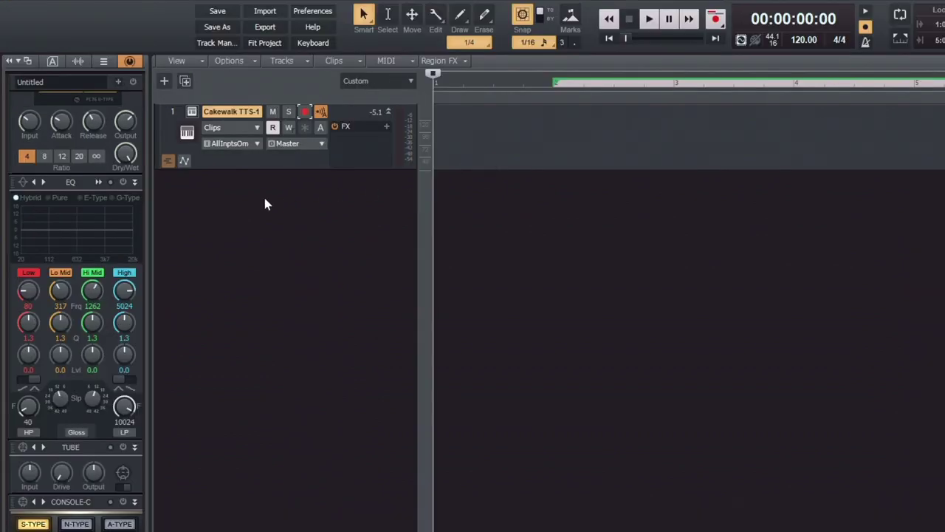
pyautogui.rightClick(257, 200)
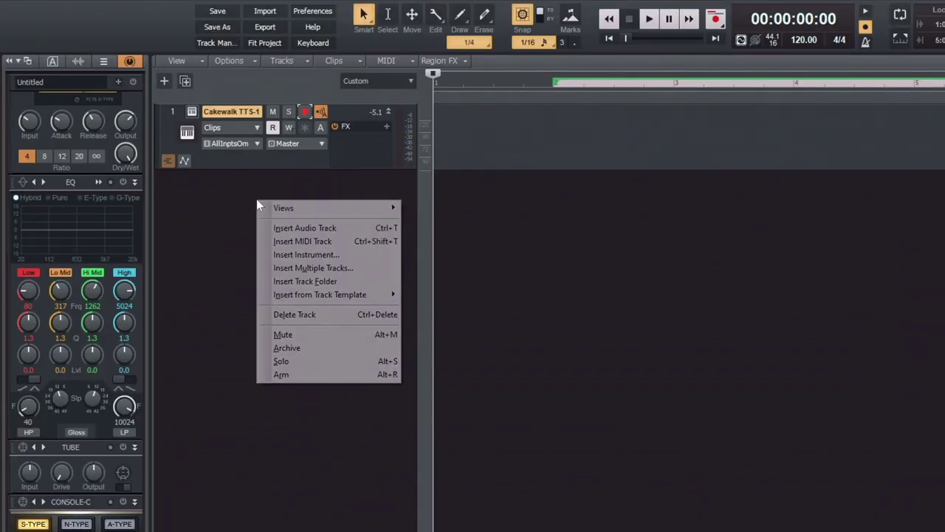
pyautogui.click(301, 243)
pyautogui.click(389, 180)
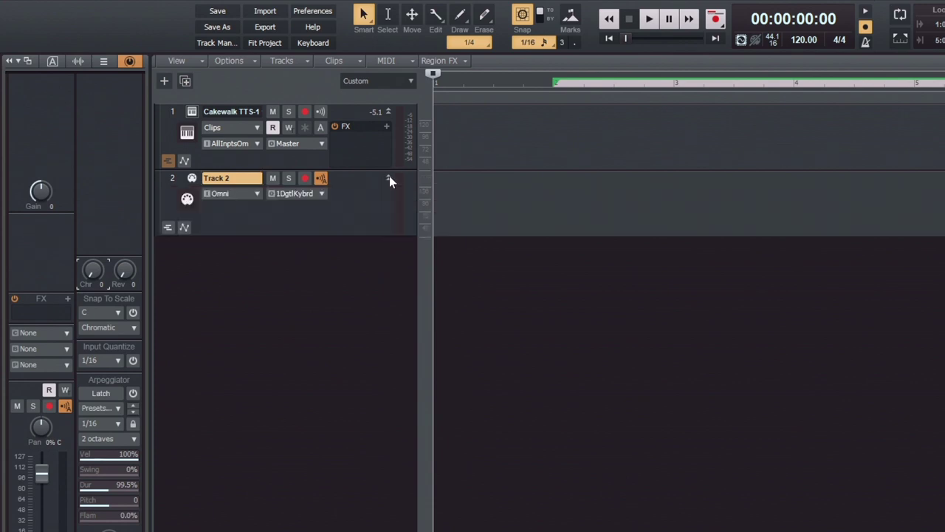
pyautogui.click(322, 195)
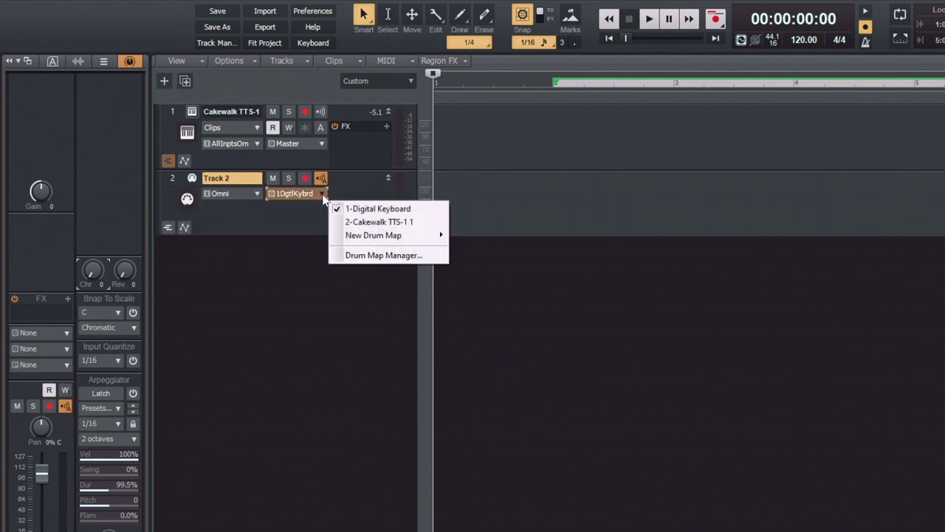
pyautogui.click(355, 224)
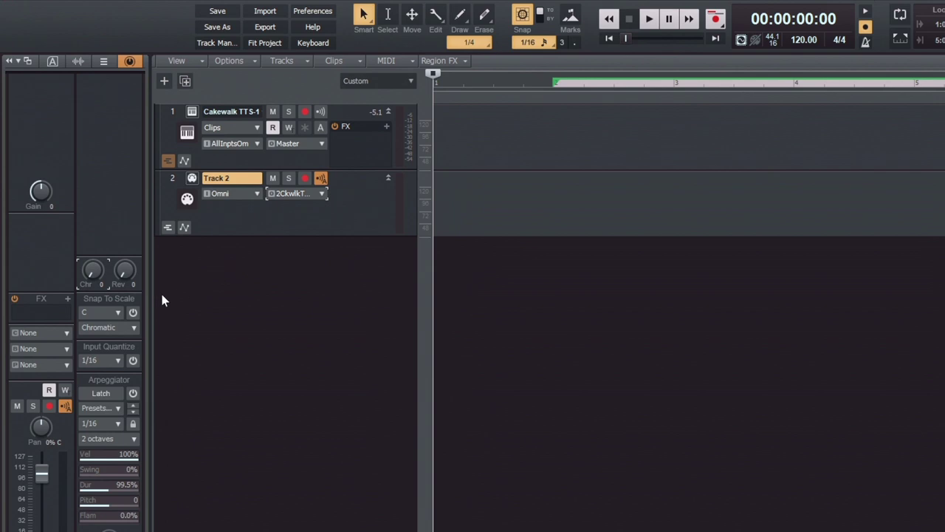
pyautogui.click(66, 335)
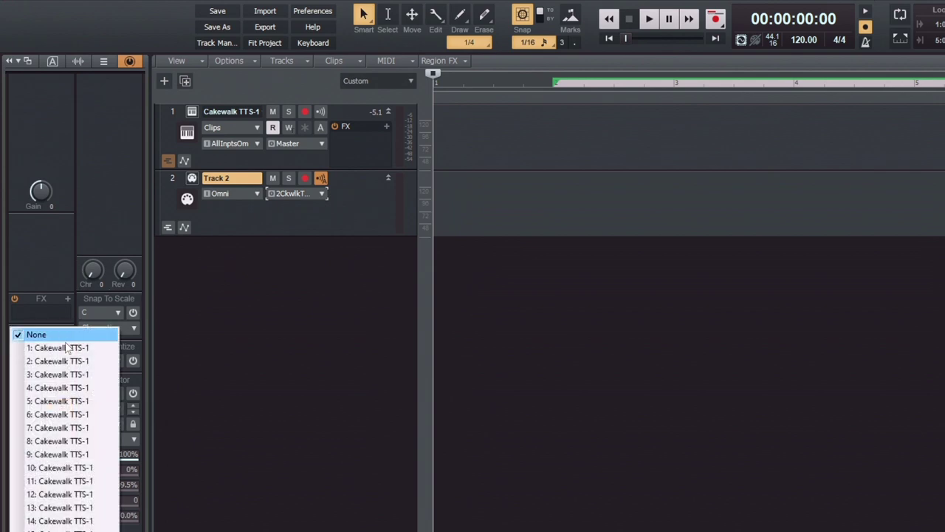
pyautogui.click(67, 347)
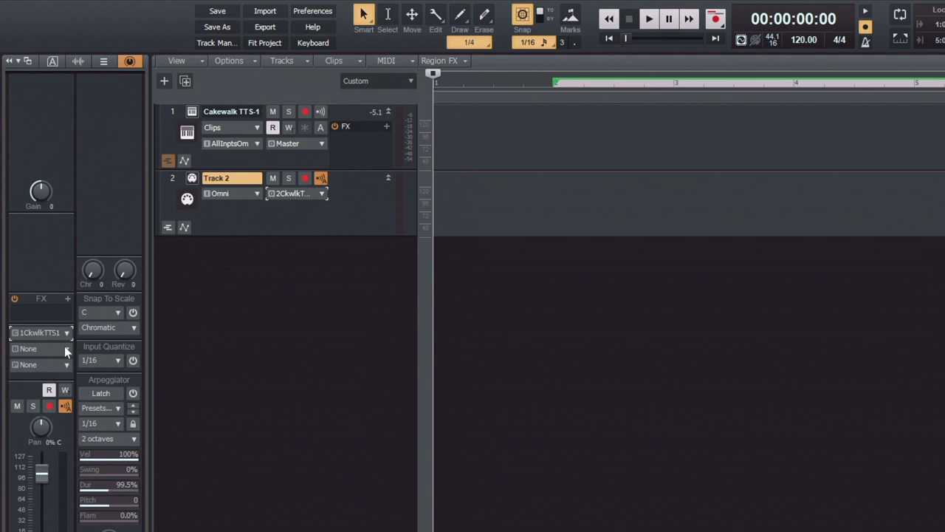
# Add MIDI Track 3 output to TTS-1 on channel 2.
pyautogui.rightClick(266, 265)
pyautogui.click(313, 306)
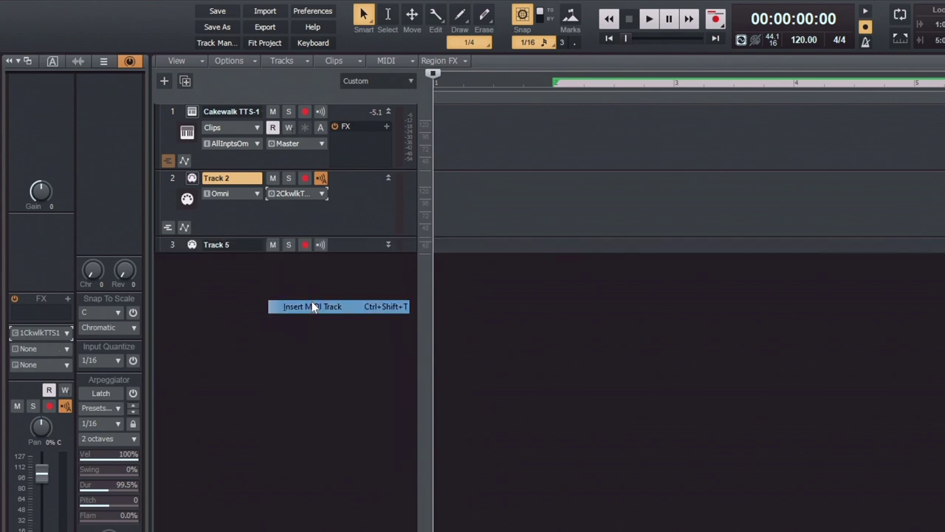
pyautogui.click(388, 246)
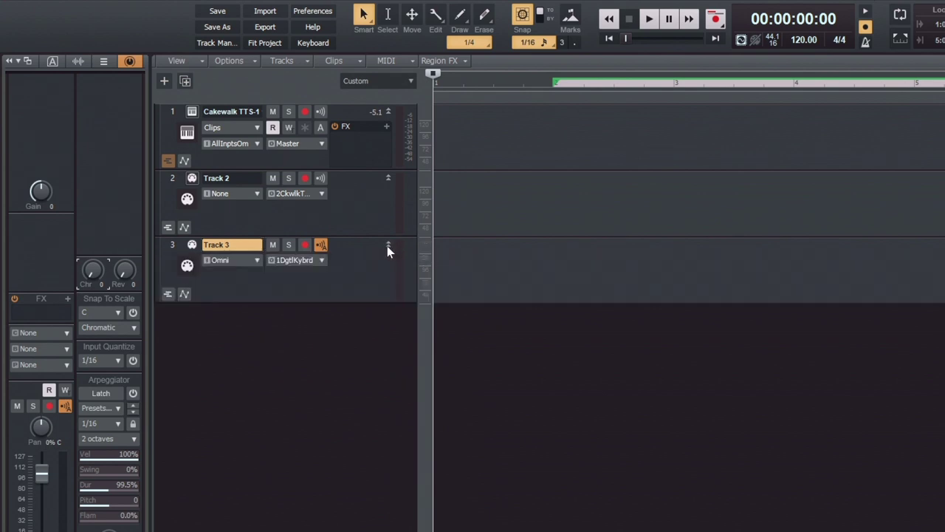
pyautogui.click(321, 264)
pyautogui.click(358, 289)
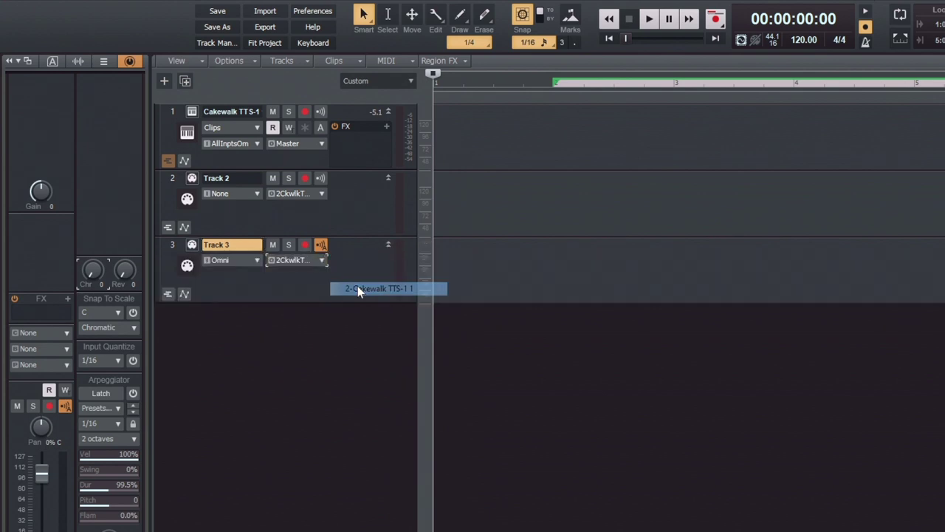
pyautogui.click(63, 332)
pyautogui.click(63, 360)
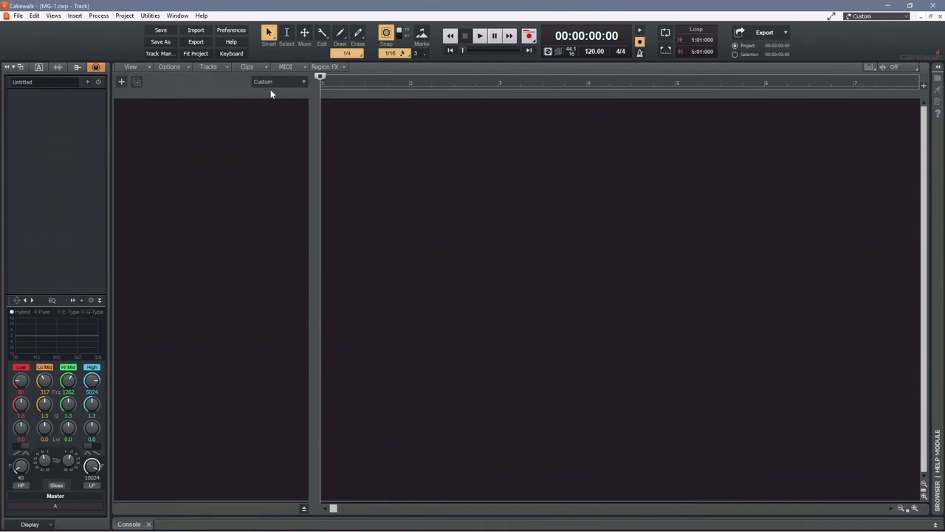
# Check the VST Settings in Preferences and confirm with OK.
pyautogui.click(231, 31)
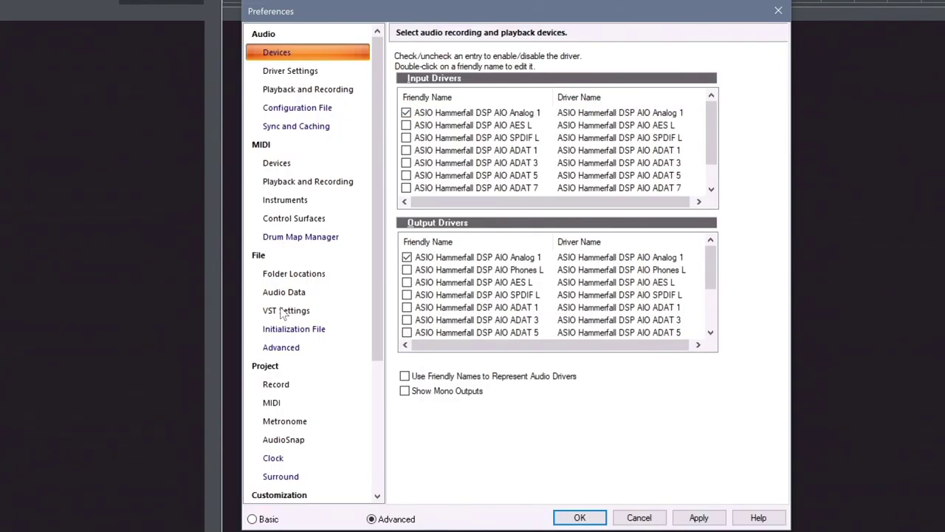
pyautogui.click(362, 292)
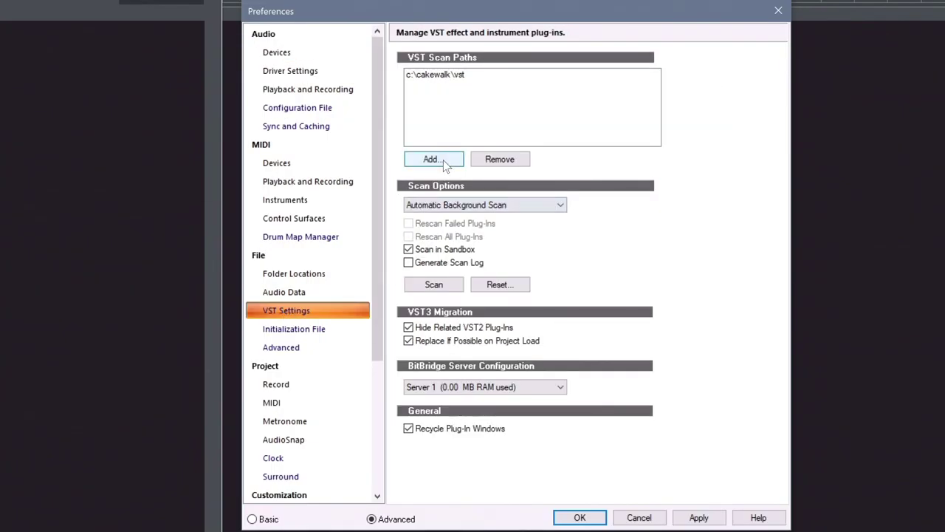
pyautogui.click(580, 517)
# Create a Surrealistic MG-1 Plus instrument track via Insert Instrument.
pyautogui.rightClick(256, 208)
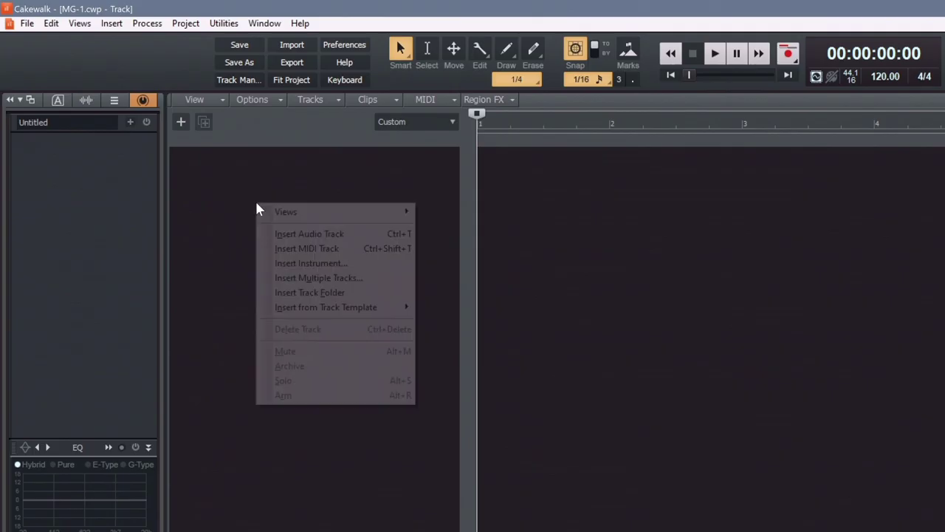
pyautogui.click(329, 266)
pyautogui.click(394, 88)
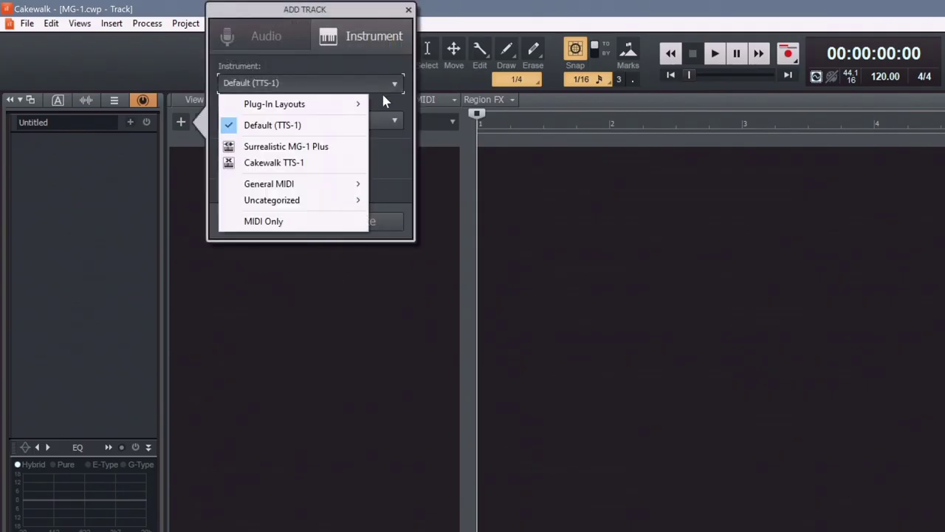
pyautogui.click(323, 146)
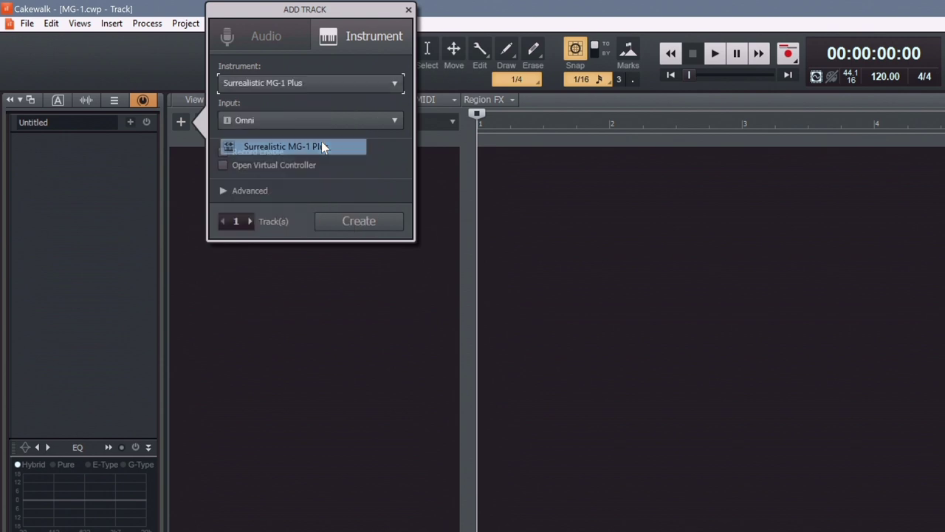
pyautogui.click(359, 222)
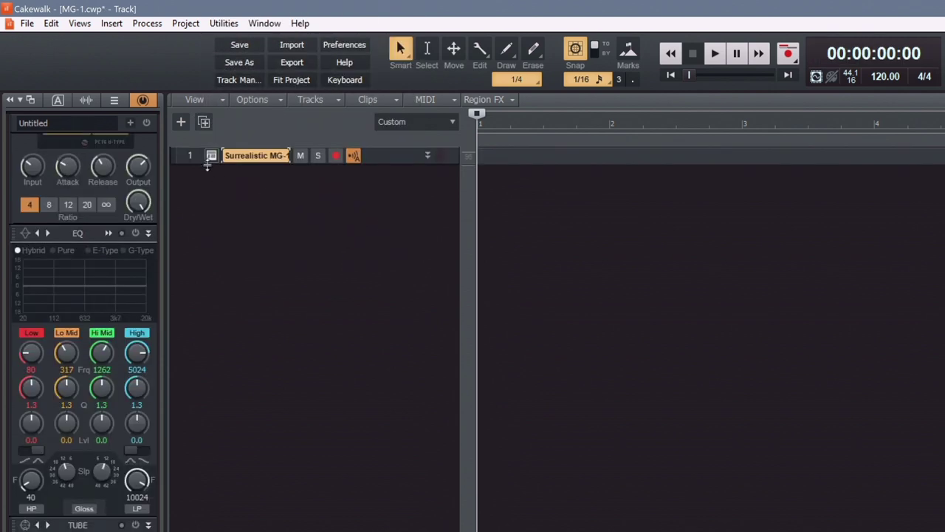
# Open the Surrealistic MG-1 Plus plug-in window from the track's instrument icon.
pyautogui.click(211, 157)
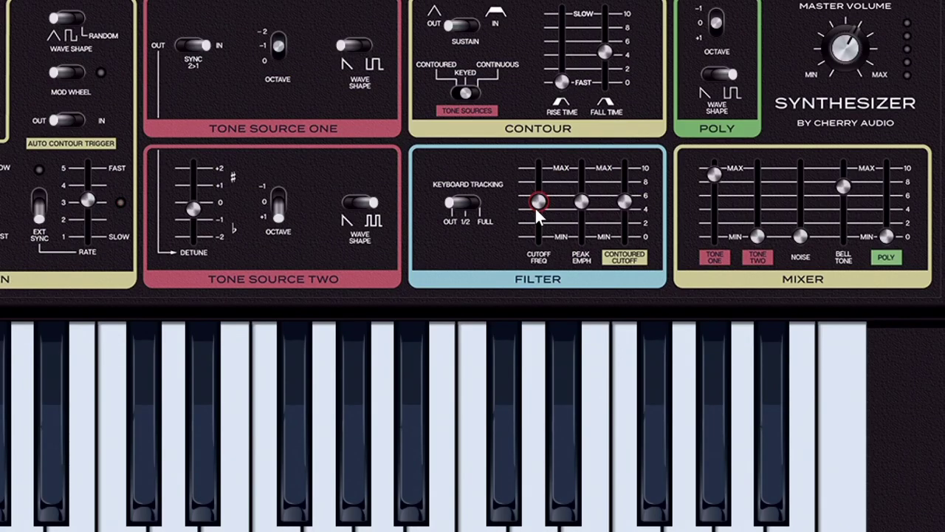
# MIDI-learn the MG-1 Cutoff Freq slider and reassign it from CC 71 to CC 74 (Sound Brightness).
pyautogui.rightClick(539, 209)
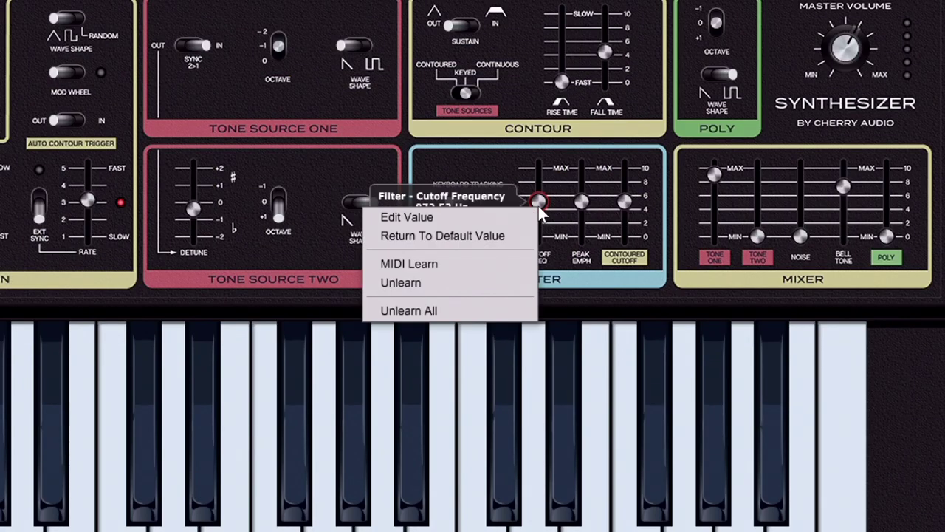
pyautogui.click(457, 264)
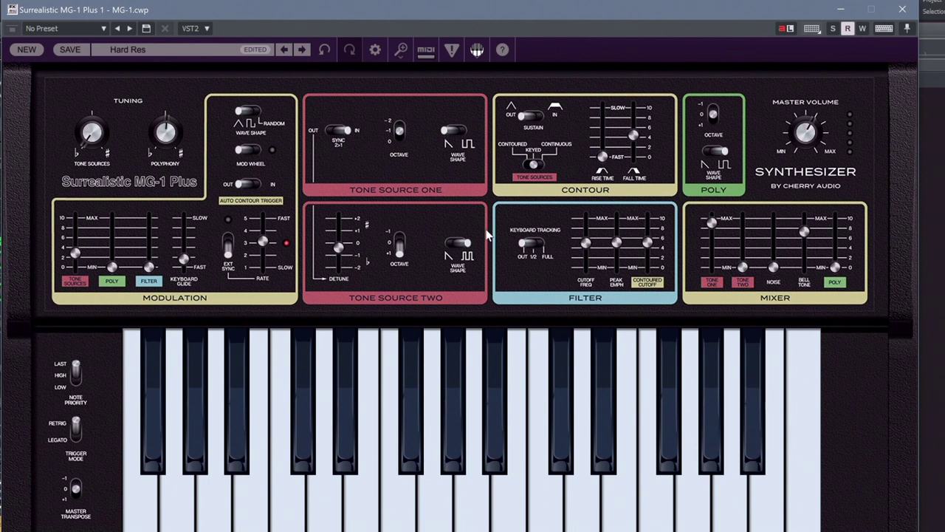
pyautogui.click(427, 53)
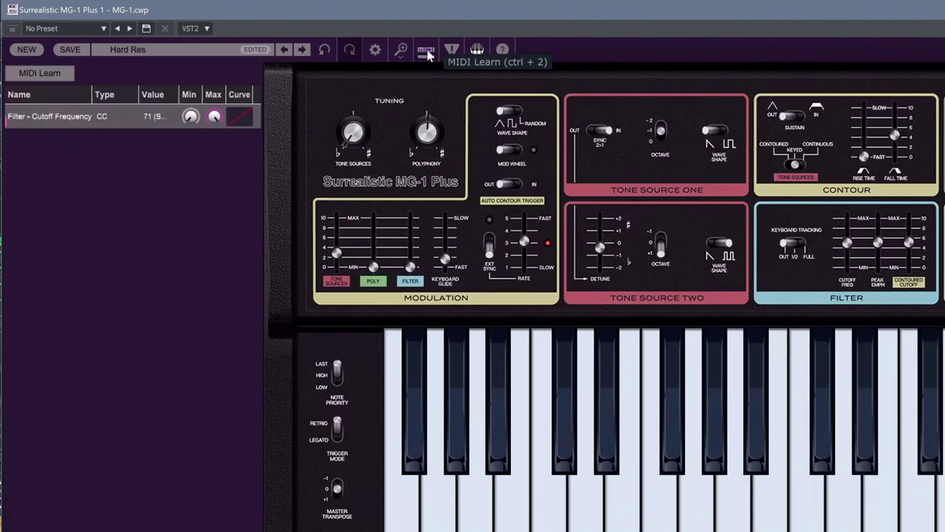
pyautogui.click(173, 118)
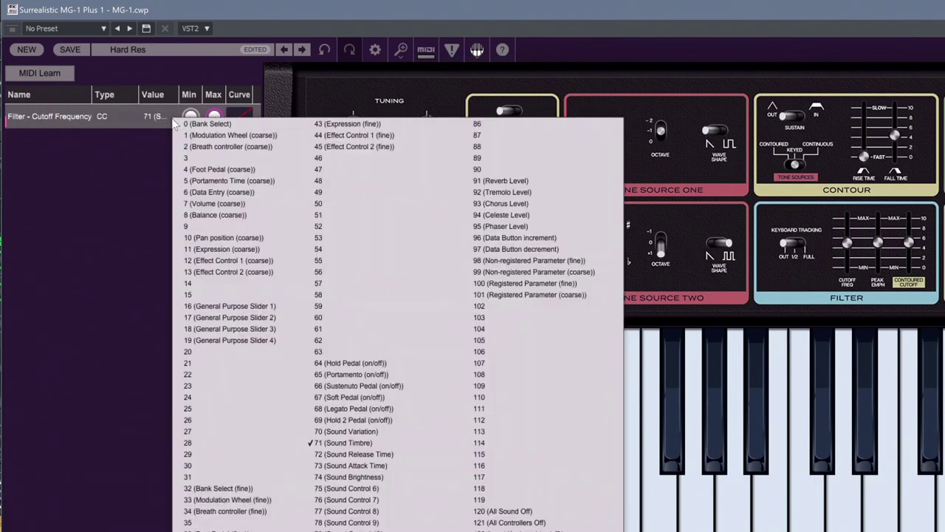
pyautogui.click(356, 478)
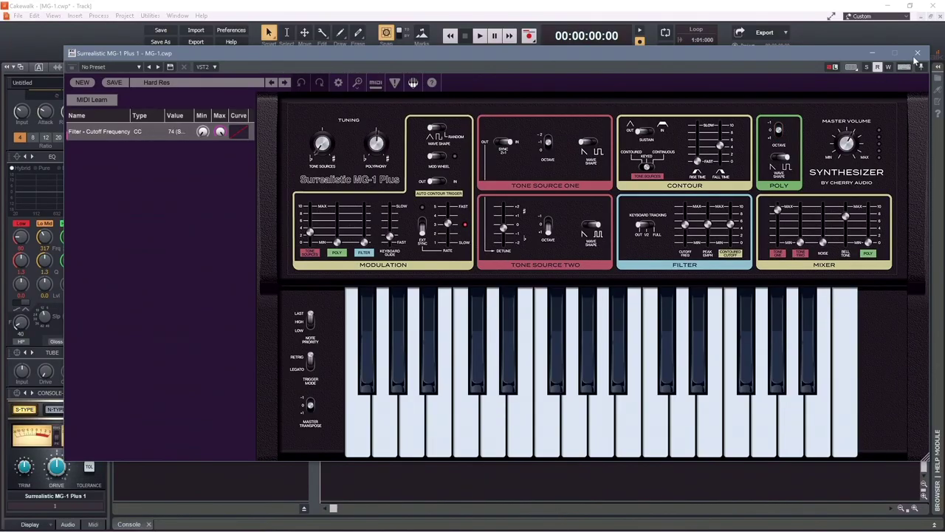
# Close the synth window and record a short filter-sweep clip on the armed synth track.
pyautogui.click(917, 55)
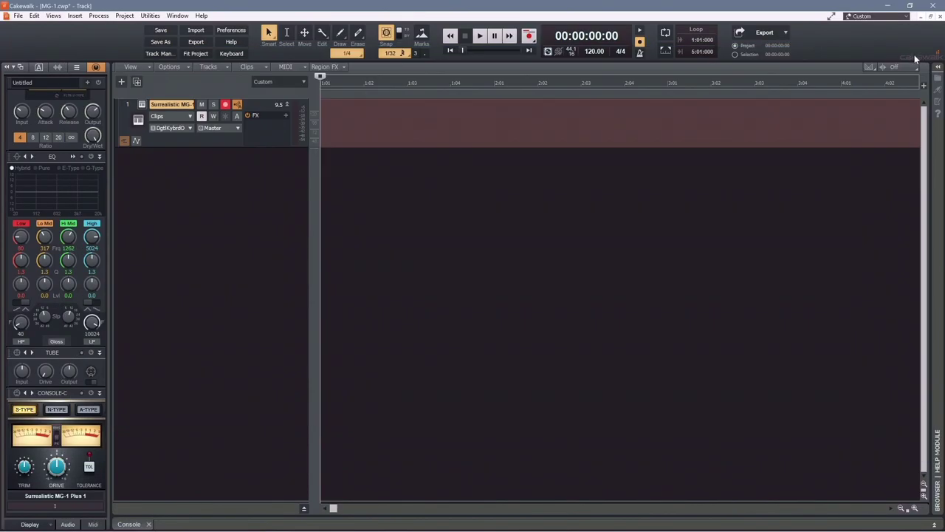
pyautogui.press('r')
pyautogui.press('space')
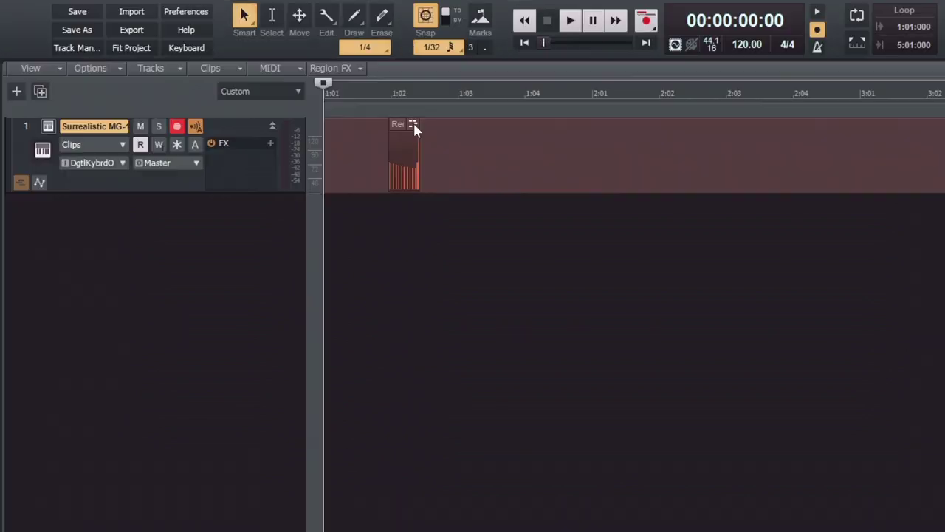
# Show the new clip's events in the Event List and delete the first RPN event.
pyautogui.click(377, 103)
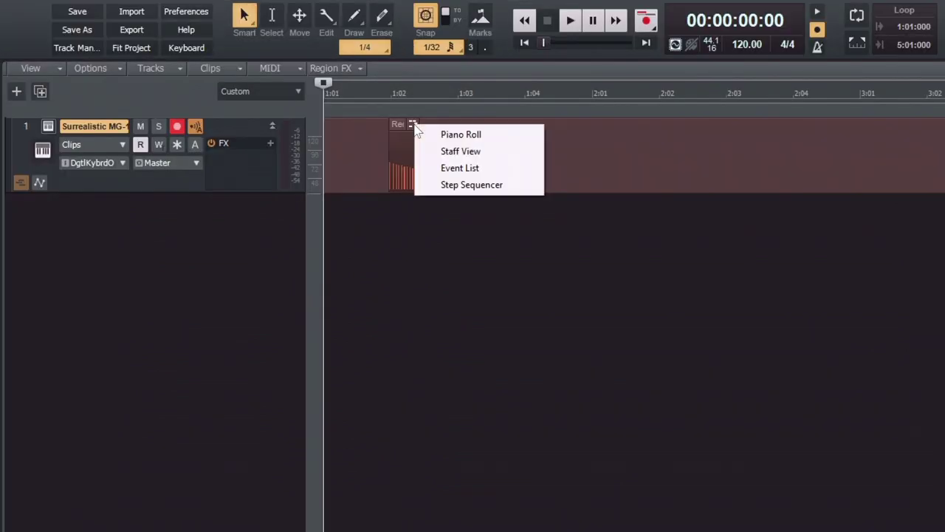
pyautogui.click(462, 169)
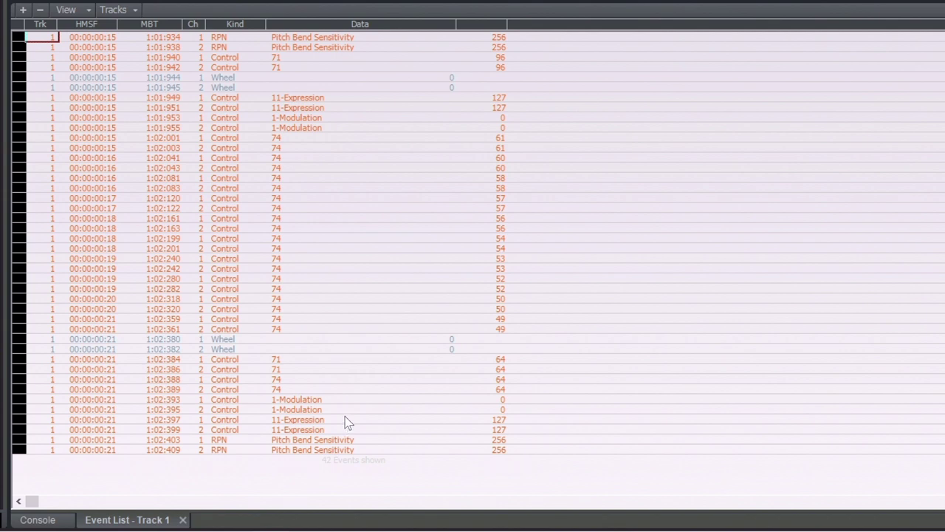
pyautogui.click(111, 37)
pyautogui.press('Delete')
pyautogui.press('Delete')
pyautogui.press('Delete')
pyautogui.press('Delete')
pyautogui.press('Delete')
pyautogui.press('Delete')
pyautogui.press('Delete')
pyautogui.press('Delete')
pyautogui.press('Delete')
pyautogui.press('Delete')
pyautogui.press('Delete')
pyautogui.press('Delete')
pyautogui.press('Delete')
pyautogui.press('Delete')
pyautogui.press('Delete')
pyautogui.press('Delete')
pyautogui.press('Delete')
pyautogui.press('Delete')
pyautogui.press('Delete')
pyautogui.press('Delete')
pyautogui.press('Delete')
pyautogui.press('Delete')
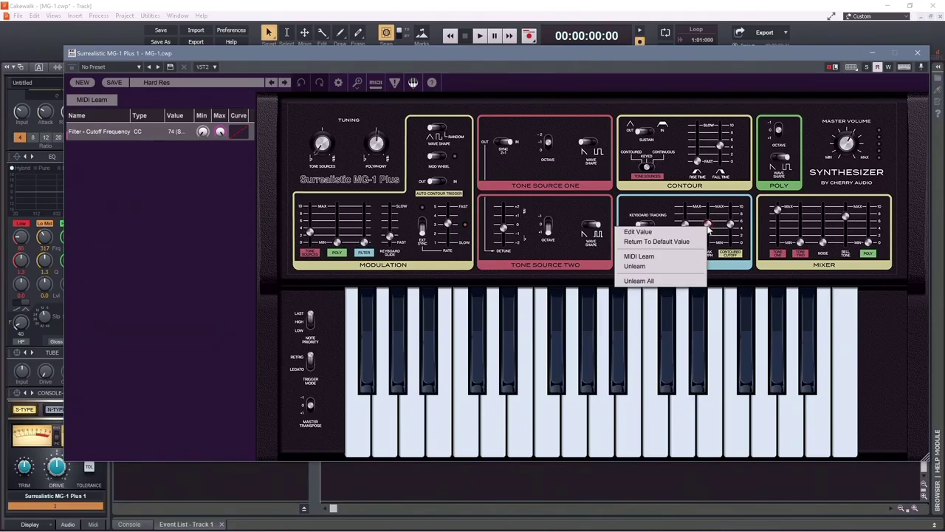
# MIDI-learn Filter Peak Emphasis to CC 71 by playing the clip, then stopping playback.
pyautogui.click(643, 257)
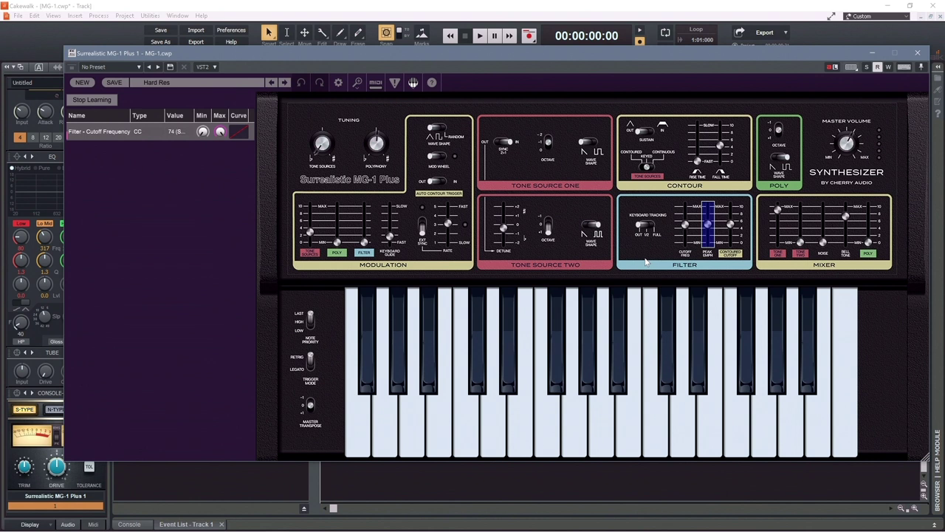
pyautogui.click(478, 37)
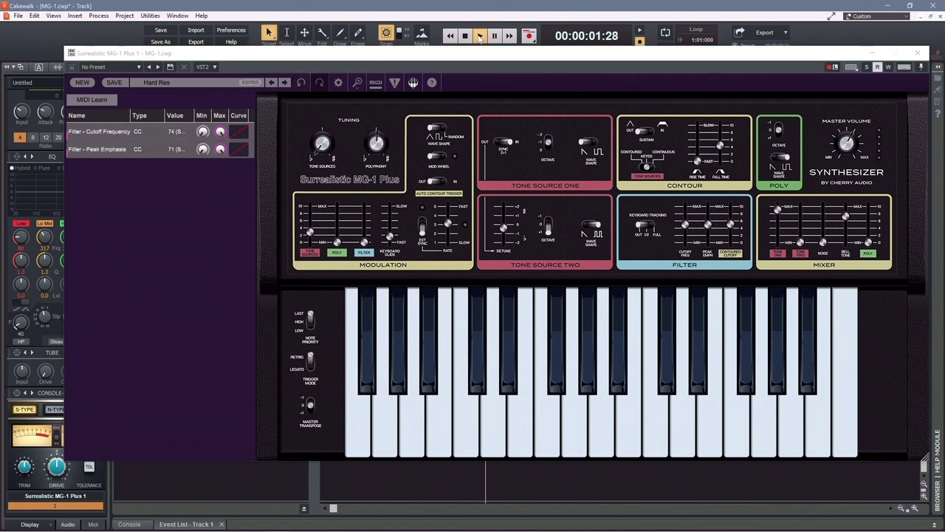
pyautogui.click(469, 36)
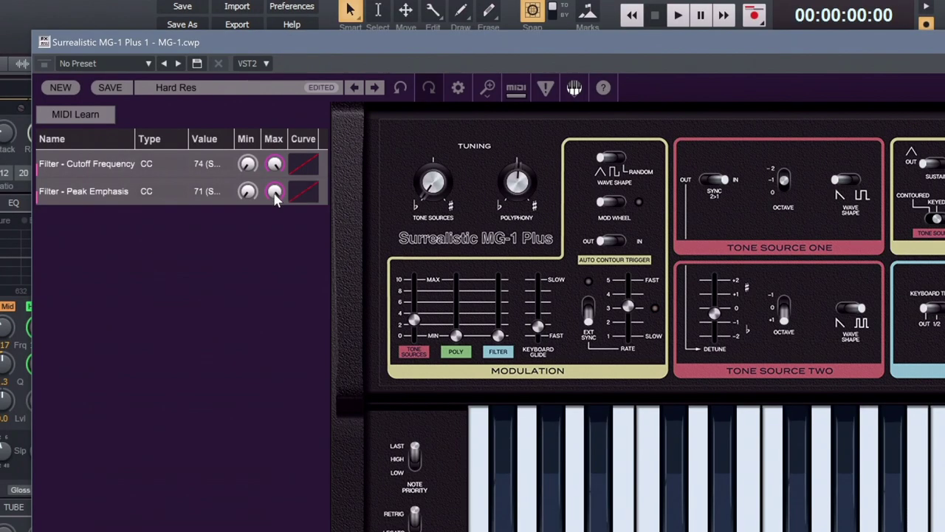
# Cap the Peak Emphasis maximum at 80% and set the Cutoff minimum to 20.4%.
pyautogui.moveTo(220, 151); pyautogui.dragTo(220, 172)
pyautogui.moveTo(275, 220); pyautogui.dragTo(274, 229)
pyautogui.moveTo(250, 170); pyautogui.dragTo(244, 133)
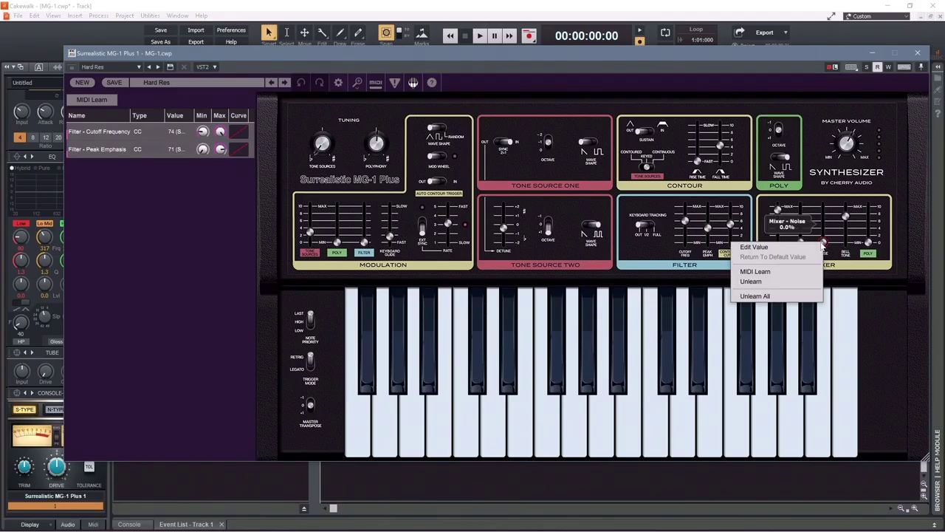
# MIDI-learn mixer Noise to CC 11 and Tone Source One Octave to C1; tune tone sources to 0.
pyautogui.click(755, 272)
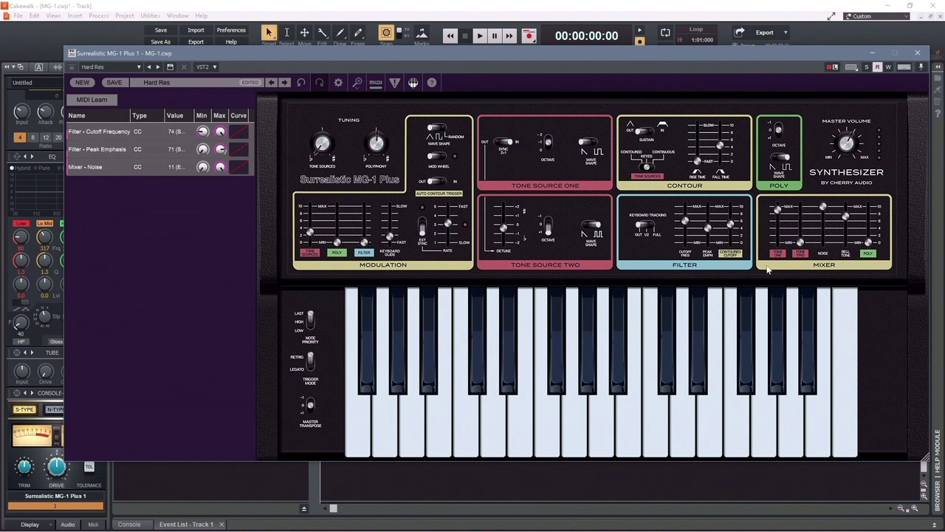
pyautogui.rightClick(551, 147)
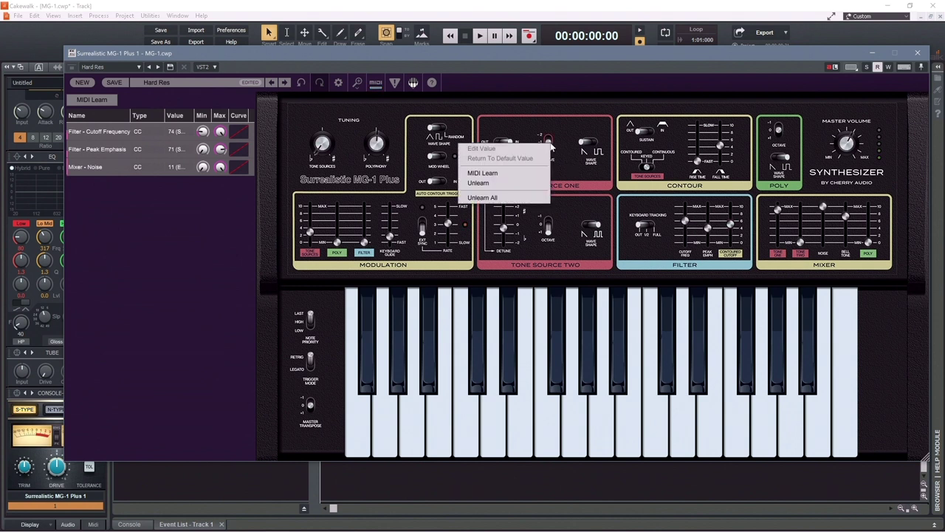
pyautogui.click(500, 172)
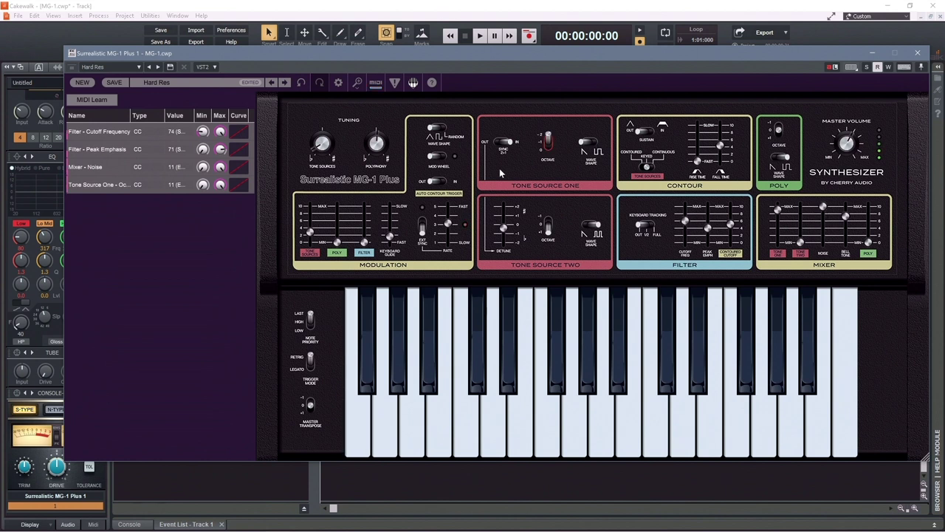
pyautogui.rightClick(549, 145)
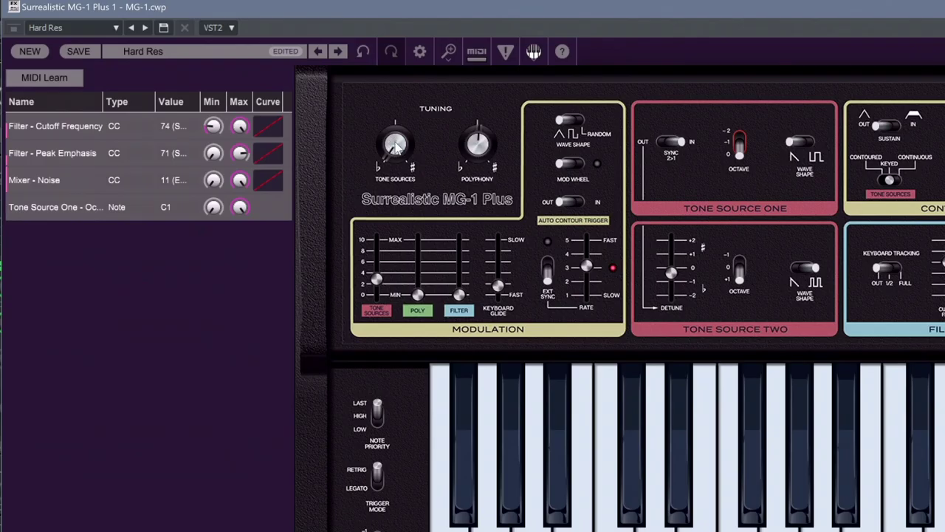
pyautogui.moveTo(396, 146); pyautogui.dragTo(385, 48)
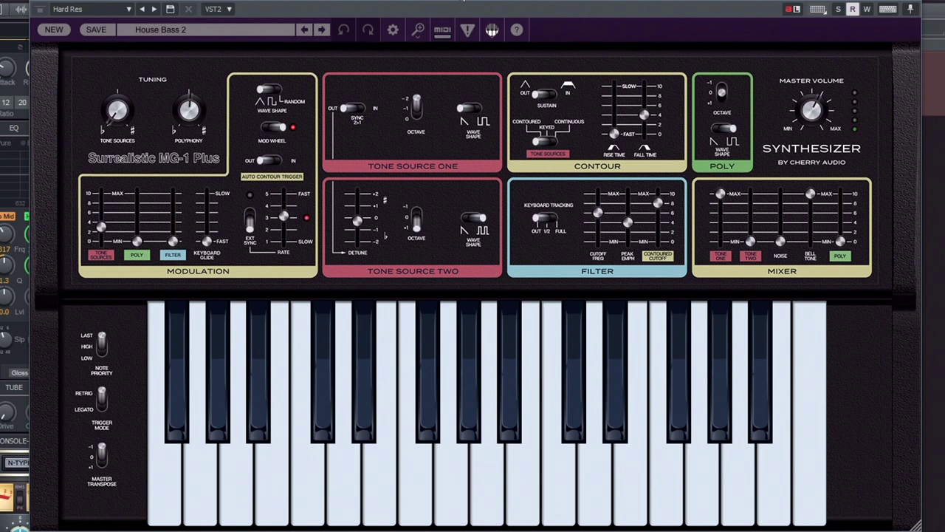
# Step through presets Hollow Bass, Mallet 1, Modulated Poly, Quacky, Metallic Strike 1, Rapid Lead, Simple Saw Res, Mover, to Highpass.
pyautogui.click(320, 28)
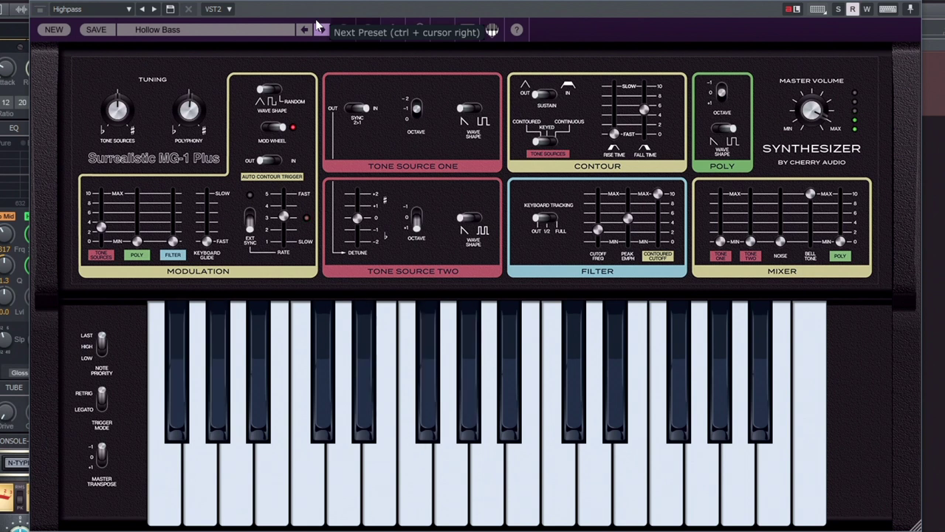
pyautogui.click(320, 28)
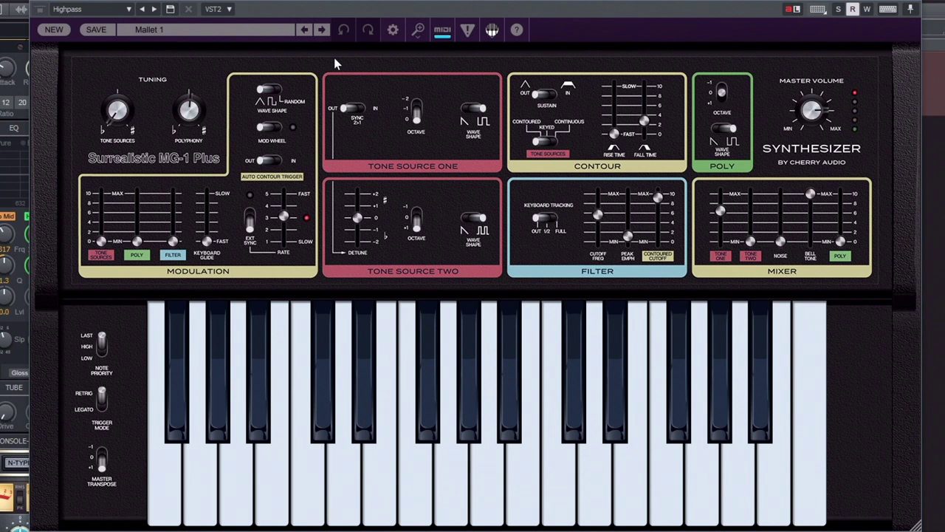
pyautogui.press('Up')
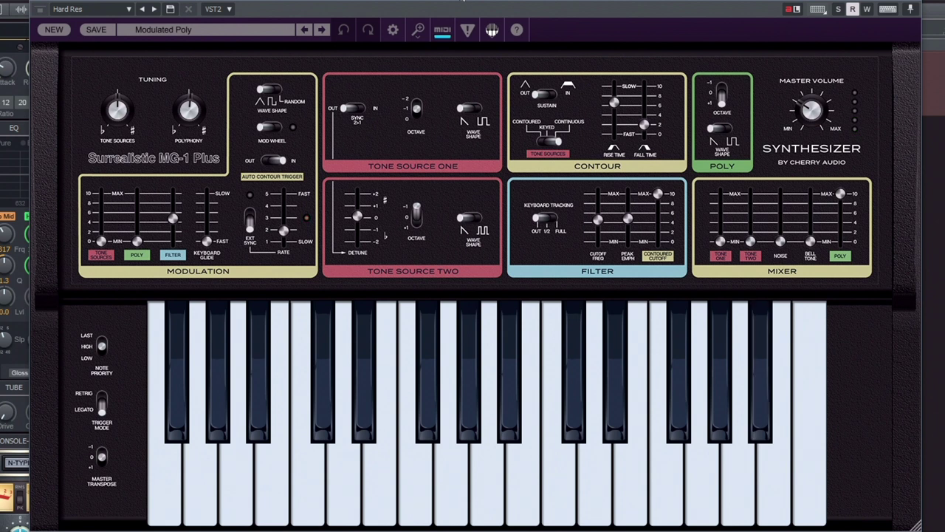
pyautogui.click(322, 30)
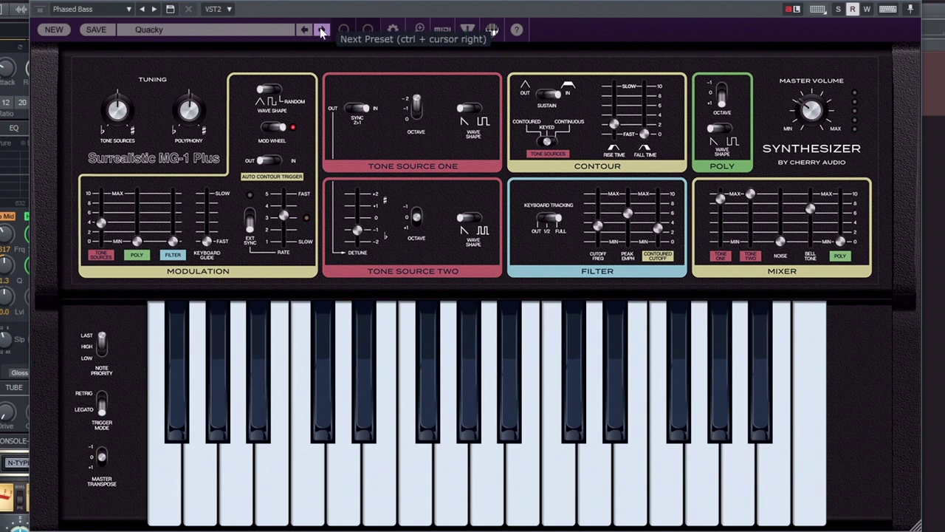
pyautogui.click(322, 31)
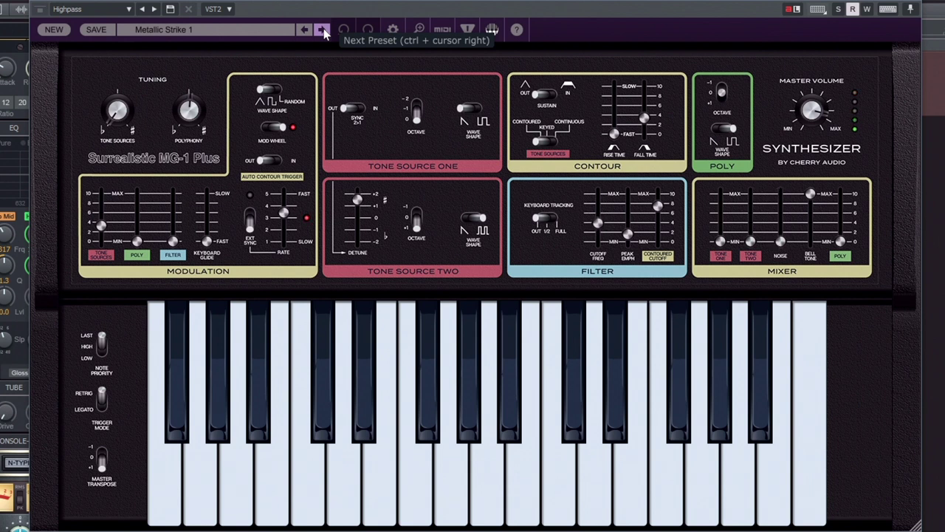
pyautogui.click(323, 31)
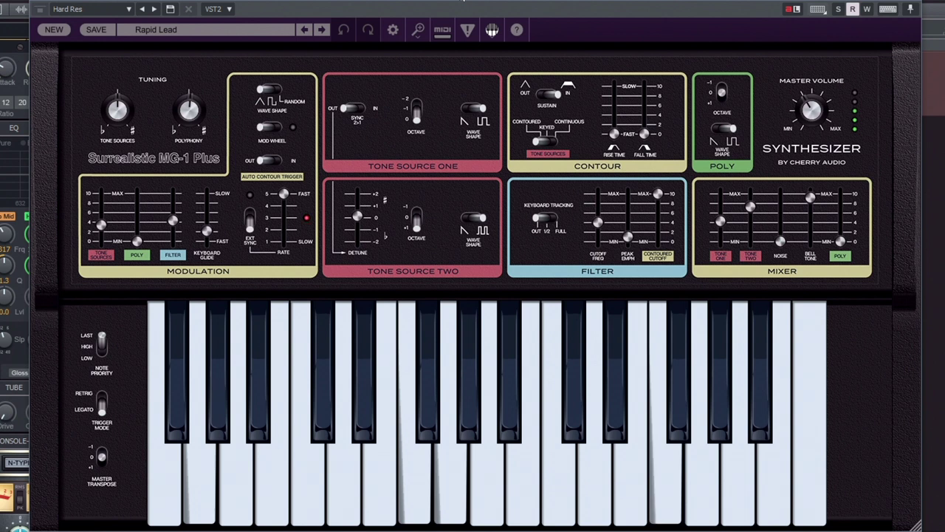
pyautogui.click(323, 30)
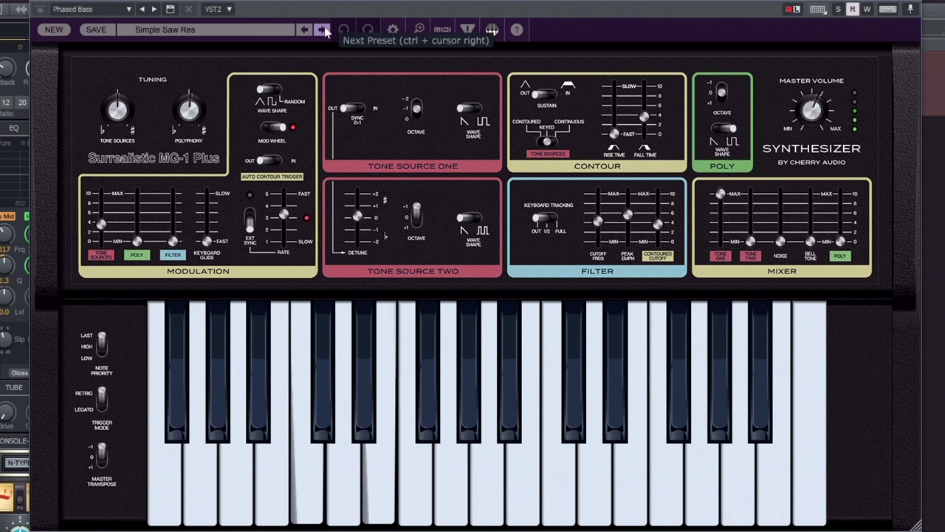
pyautogui.click(323, 31)
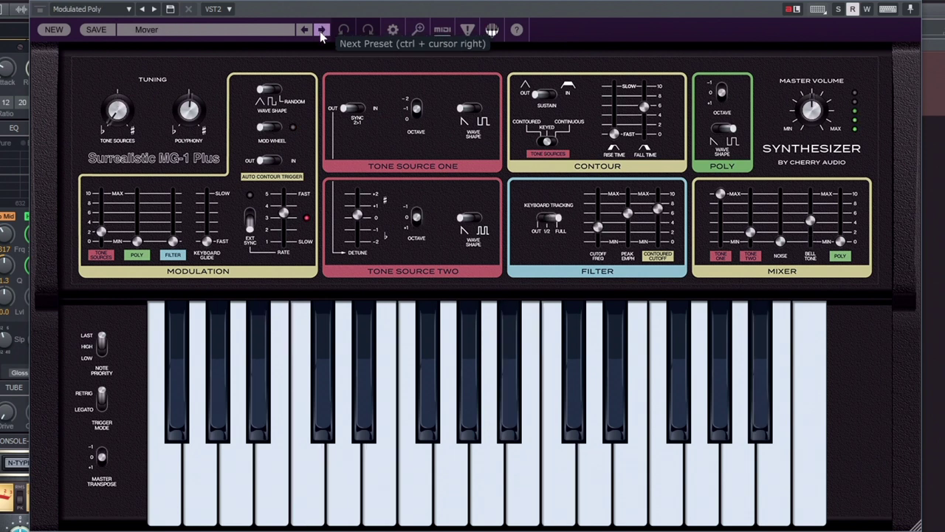
pyautogui.click(321, 31)
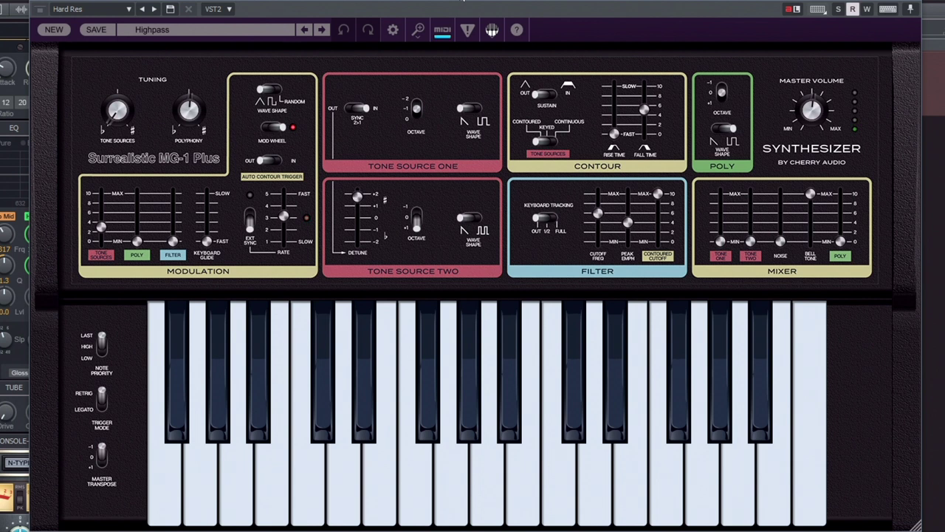